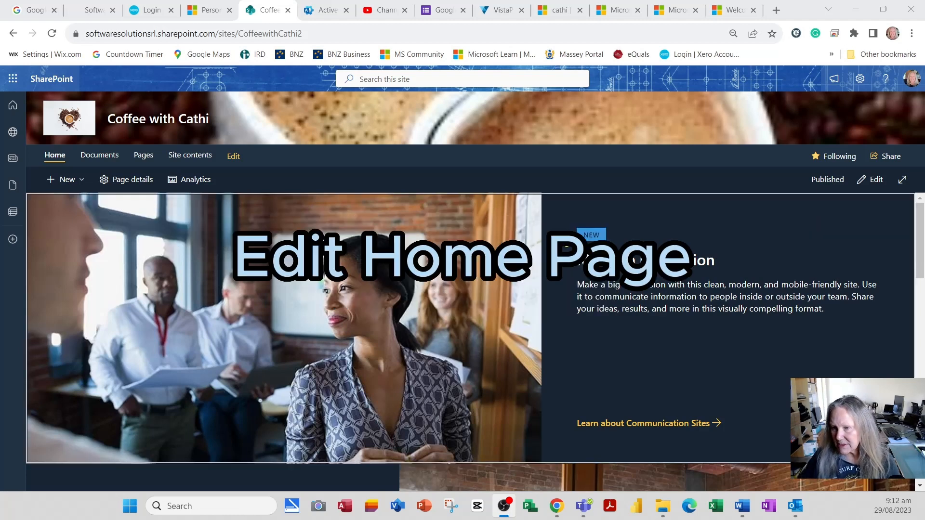
Examine the sections and web parts of the home page in edit mode, and discard the changes.
click(883, 184)
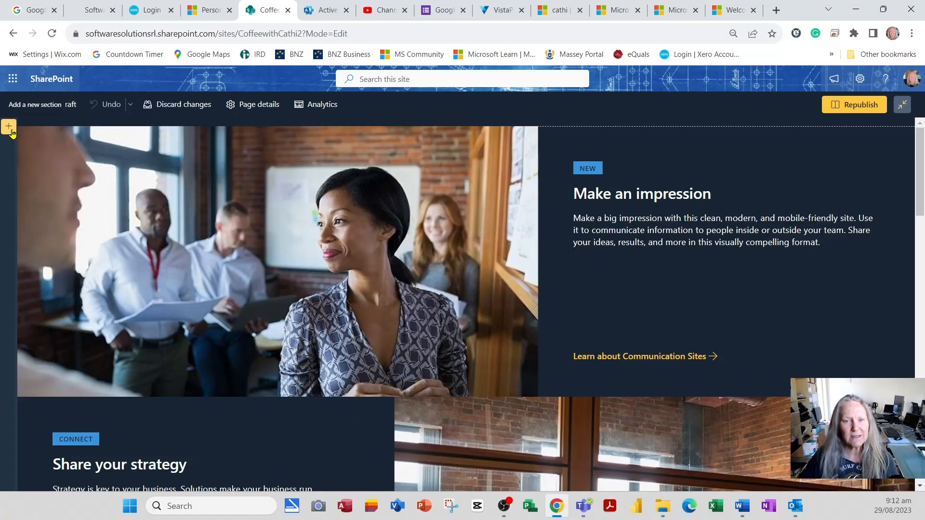
scroll(39, 398, down, 10)
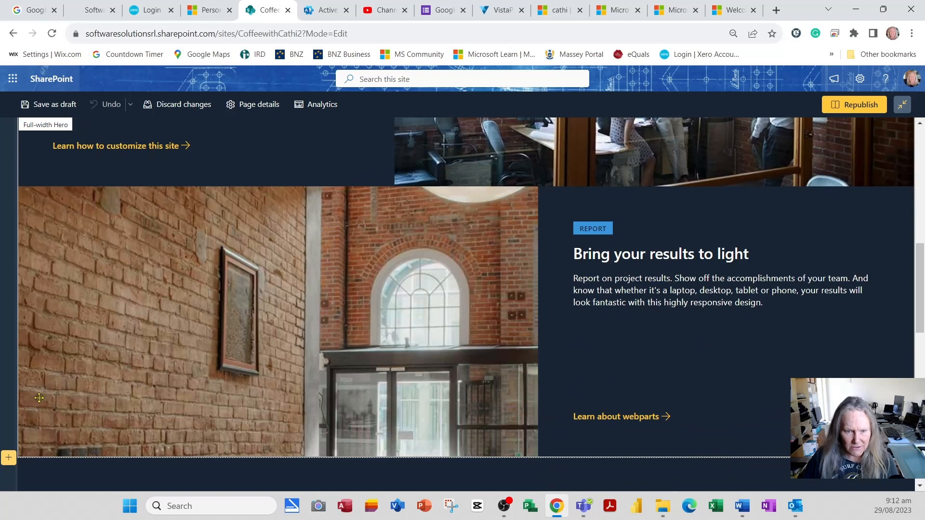
scroll(36, 366, down, 4)
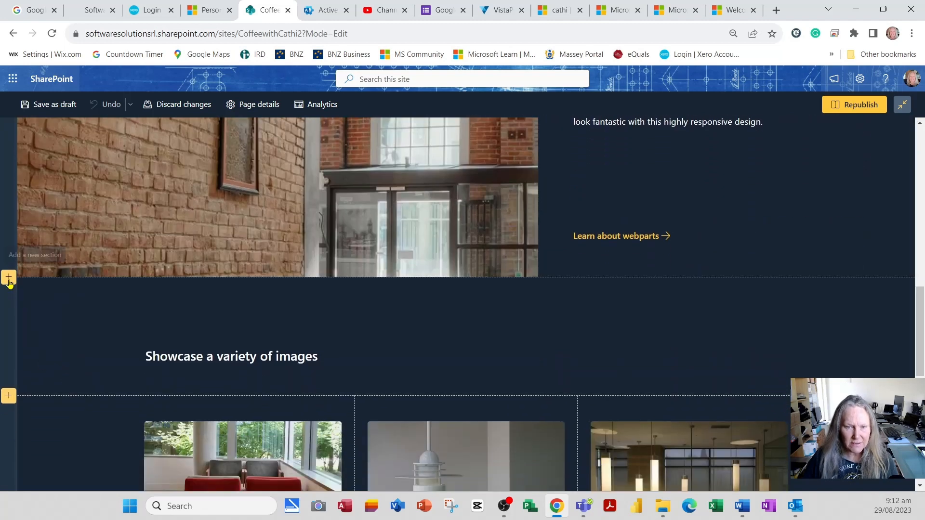
scroll(47, 315, down, 3)
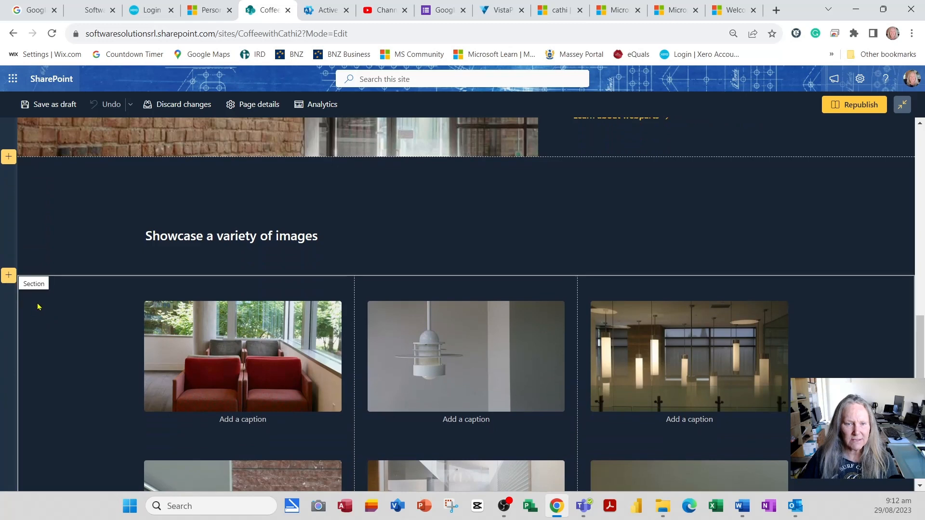
scroll(39, 307, down, 6)
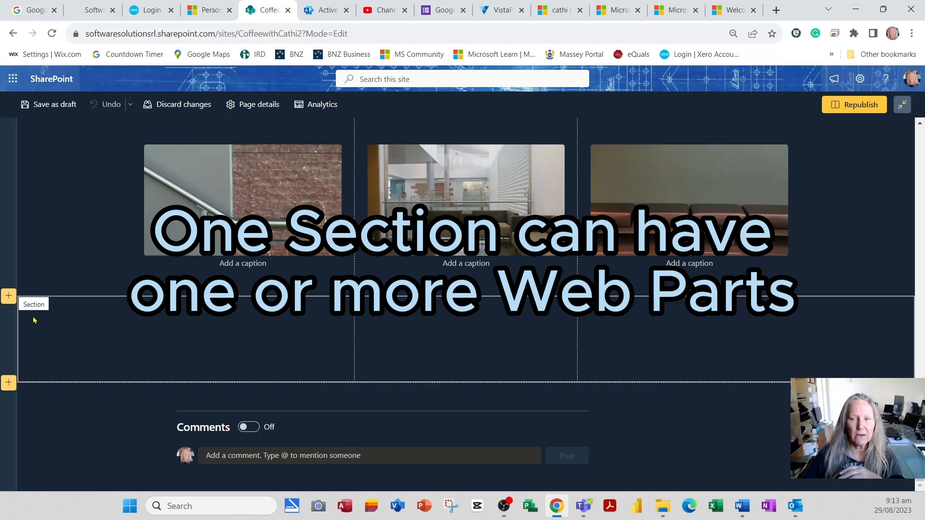
scroll(110, 283, up, 5)
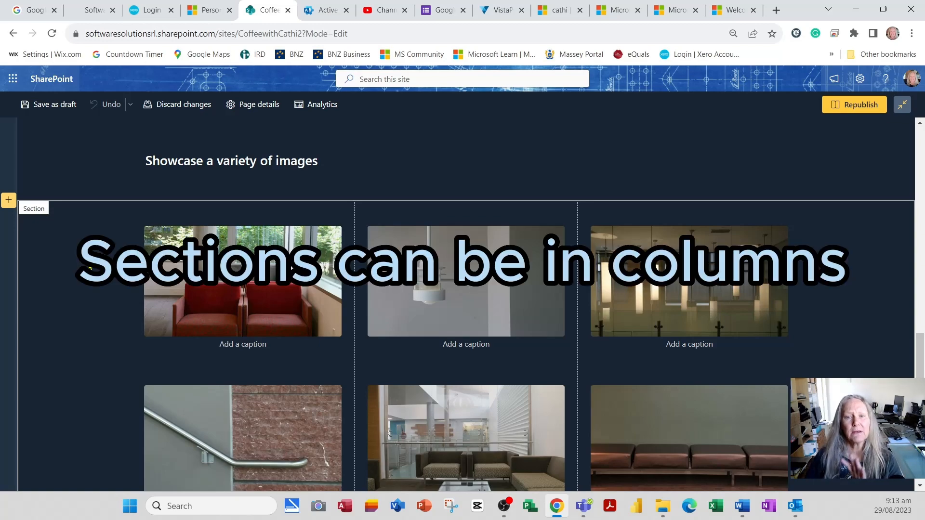
scroll(345, 307, up, 15)
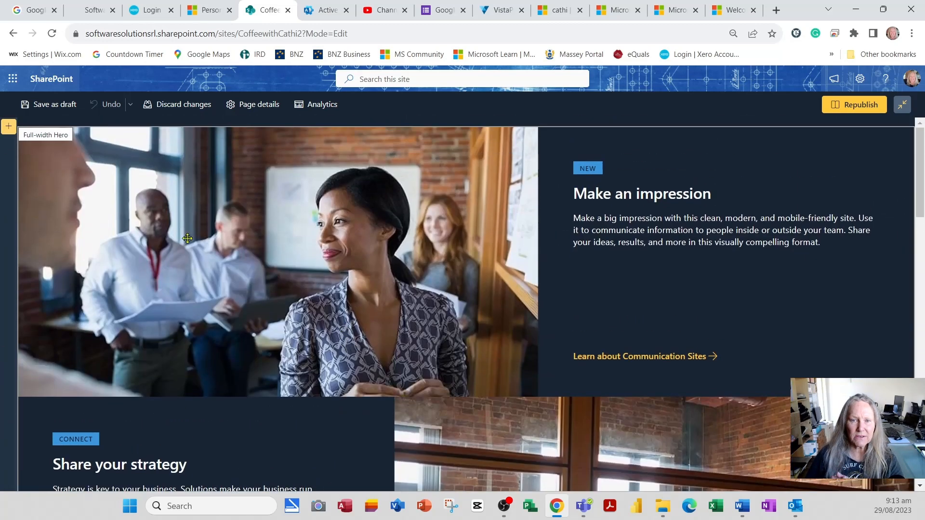
click(188, 104)
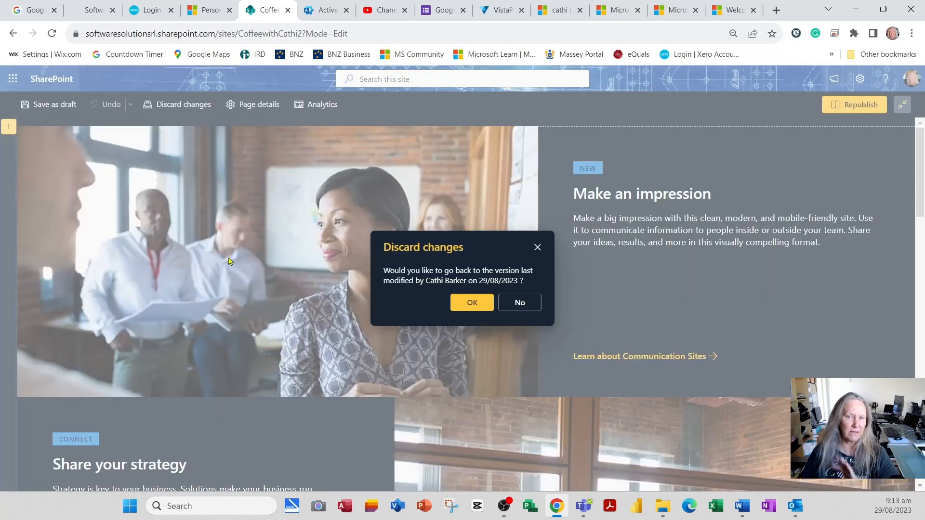
click(484, 303)
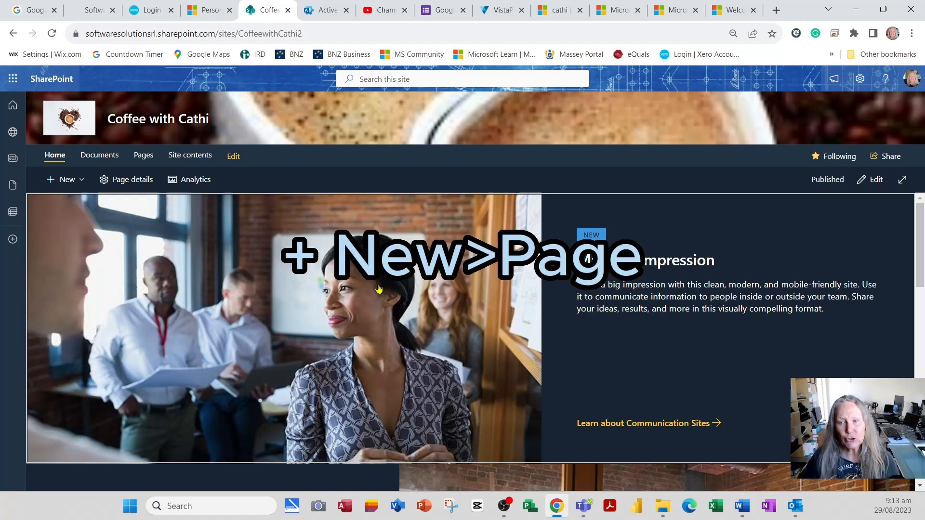
Preview the Basic text and Visual page templates, and create a new page from the Blank template as a private draft.
click(80, 181)
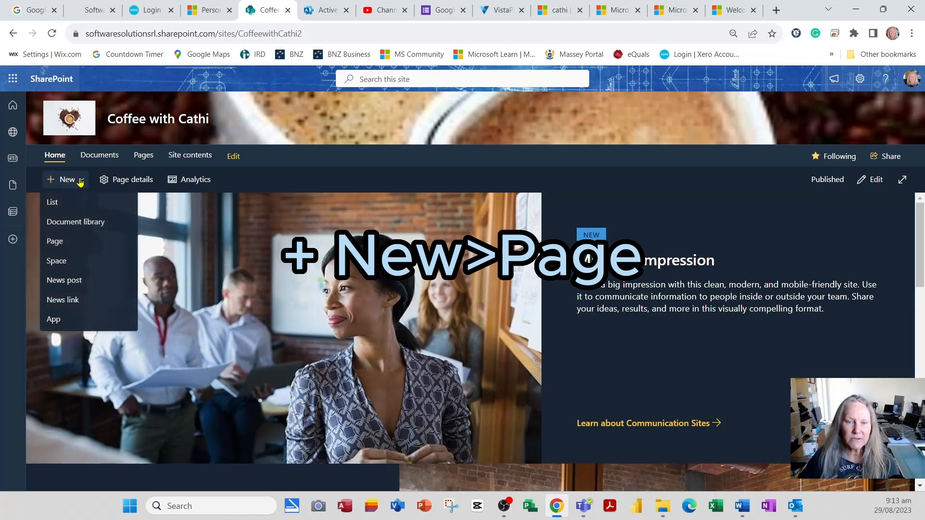
click(60, 246)
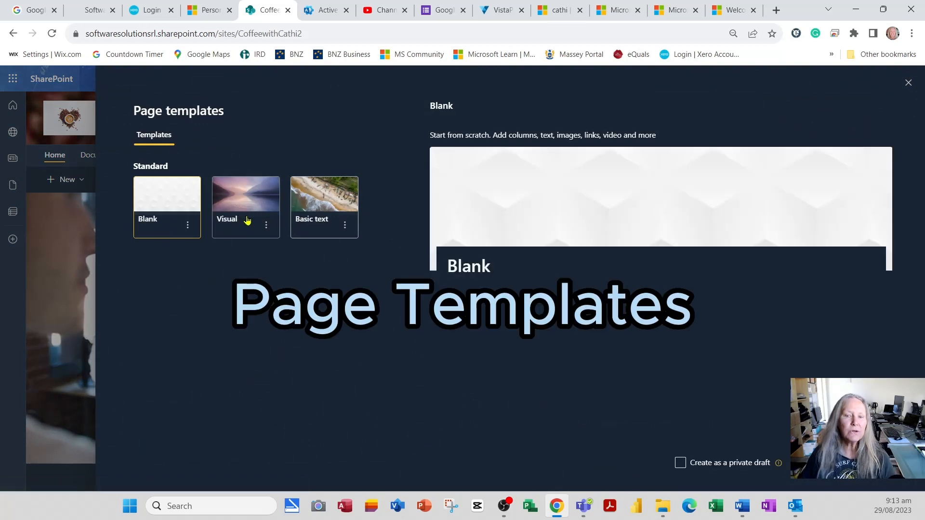
click(309, 220)
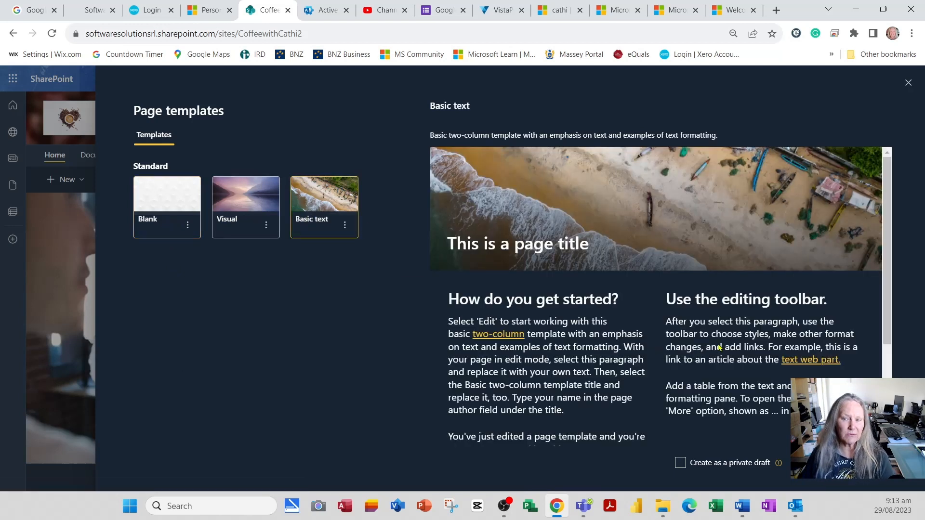
click(241, 223)
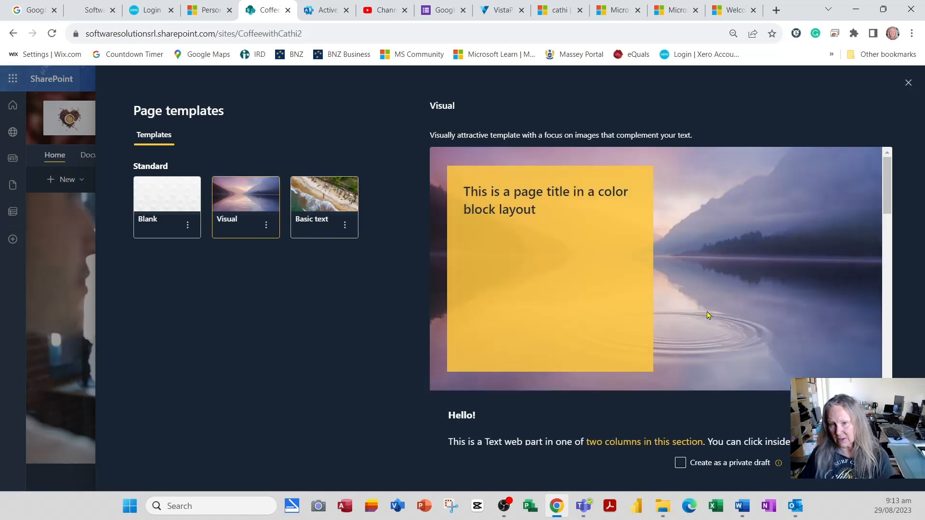
click(165, 215)
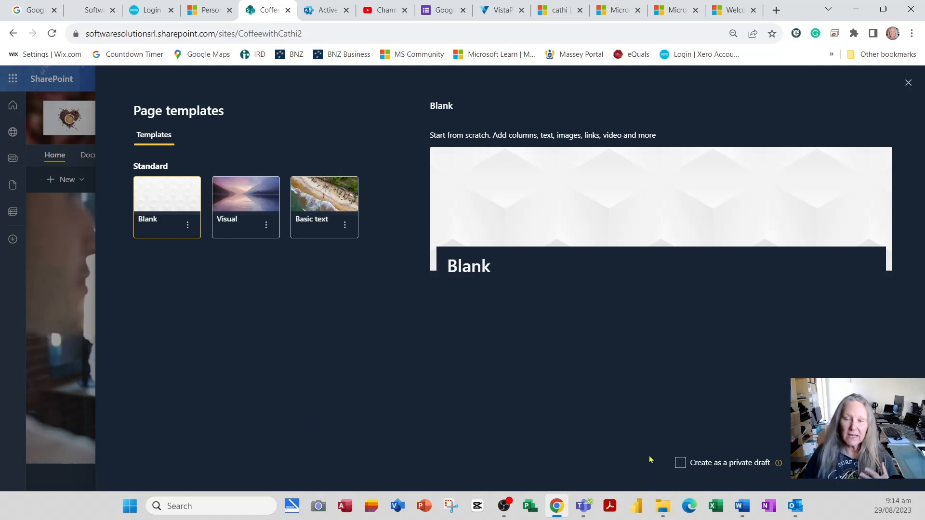
click(679, 466)
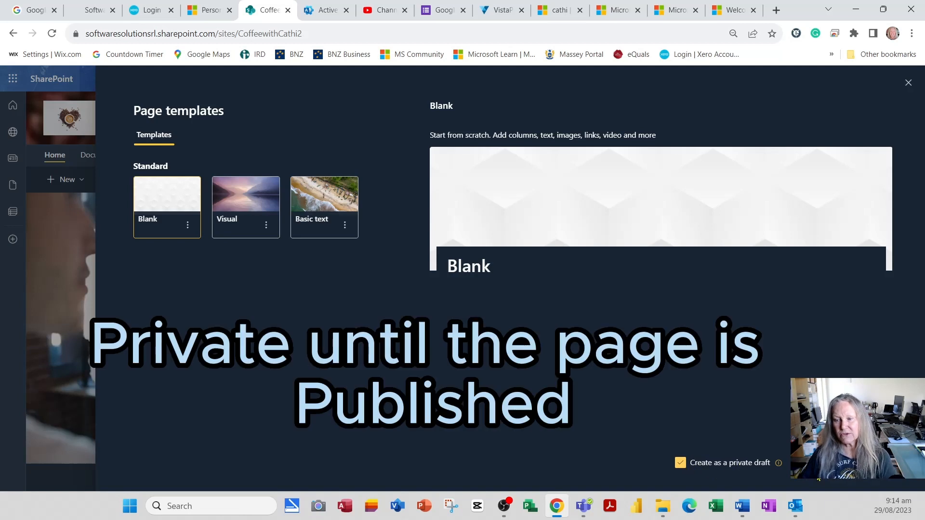
click(821, 463)
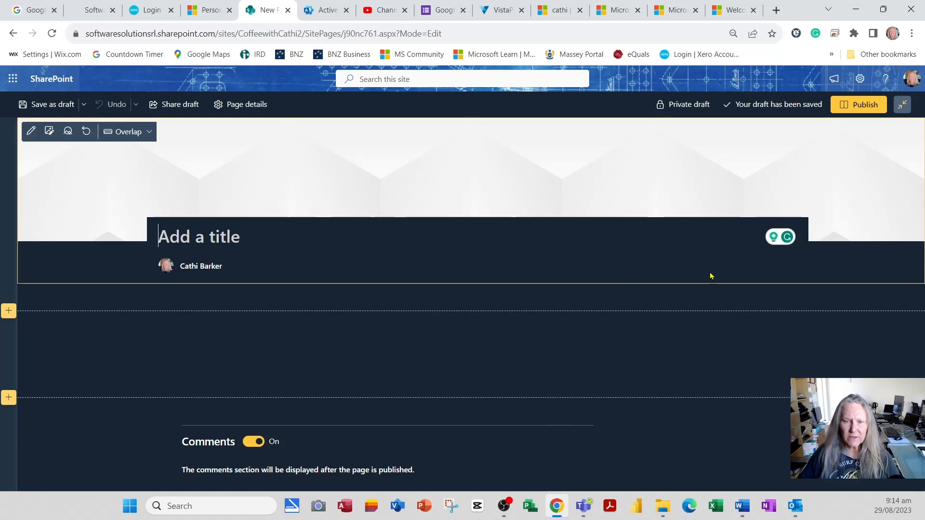
Title the new page "Coffee Impressions" and save it as a draft.
click(225, 233)
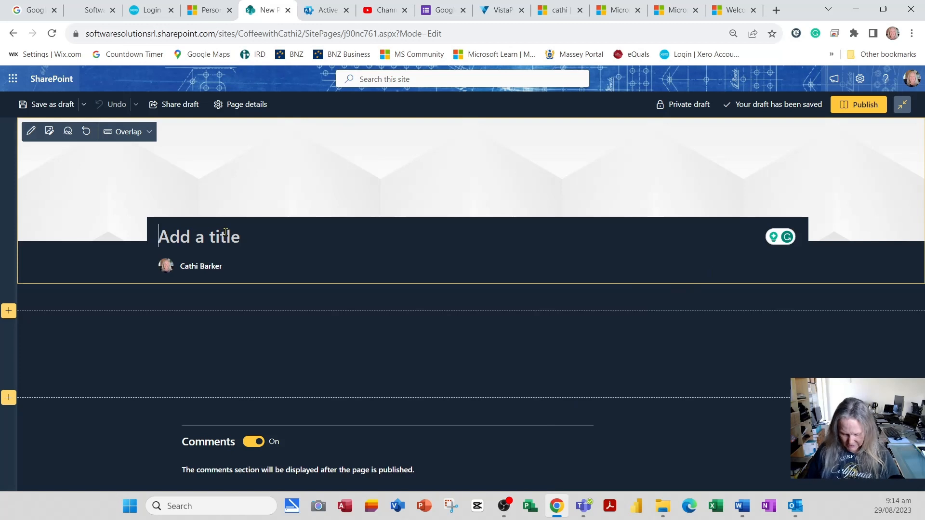
text(Coffee Im)
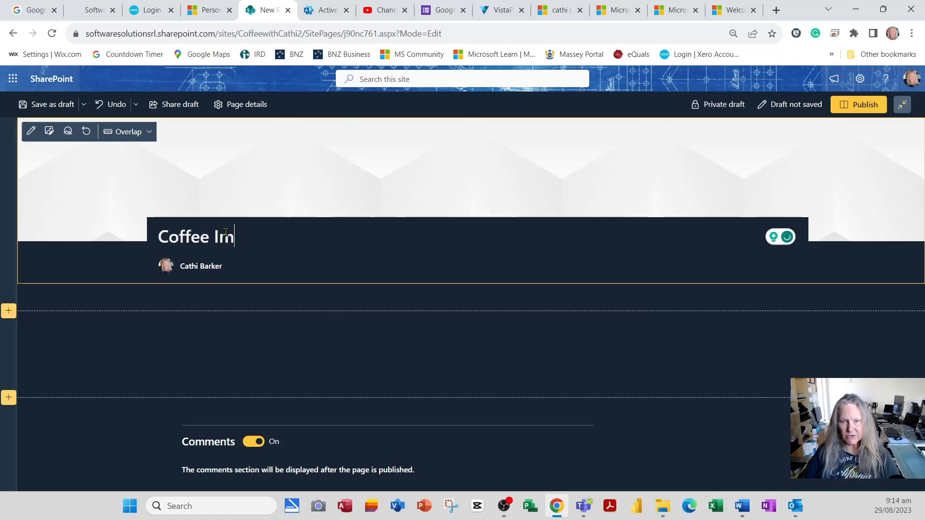
text(pressions)
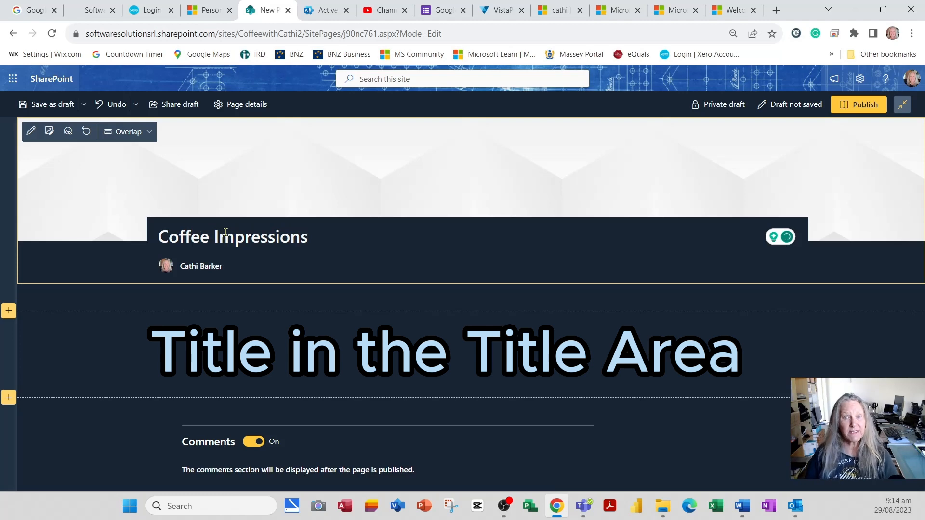
click(55, 106)
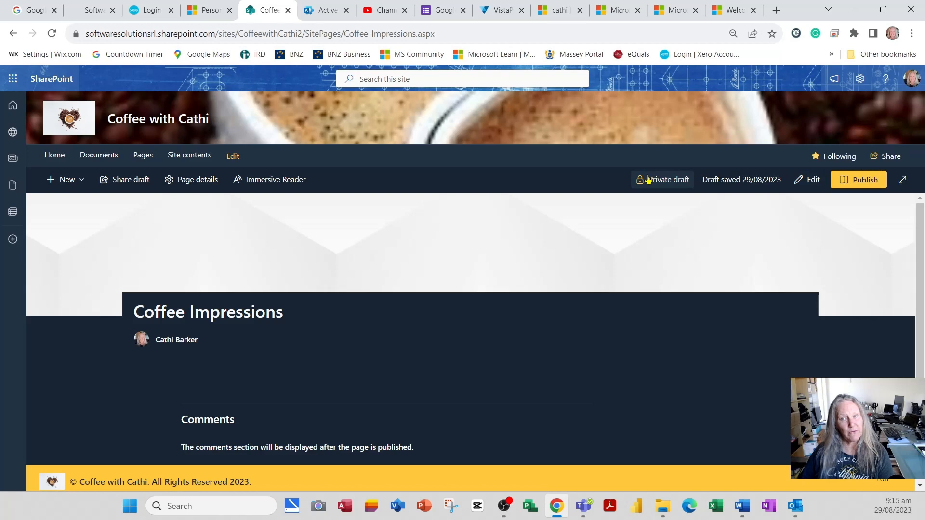
Reopen the Coffee Impressions page for editing and set its description to "Impress the reader with up-to-date coffee information.".
click(811, 181)
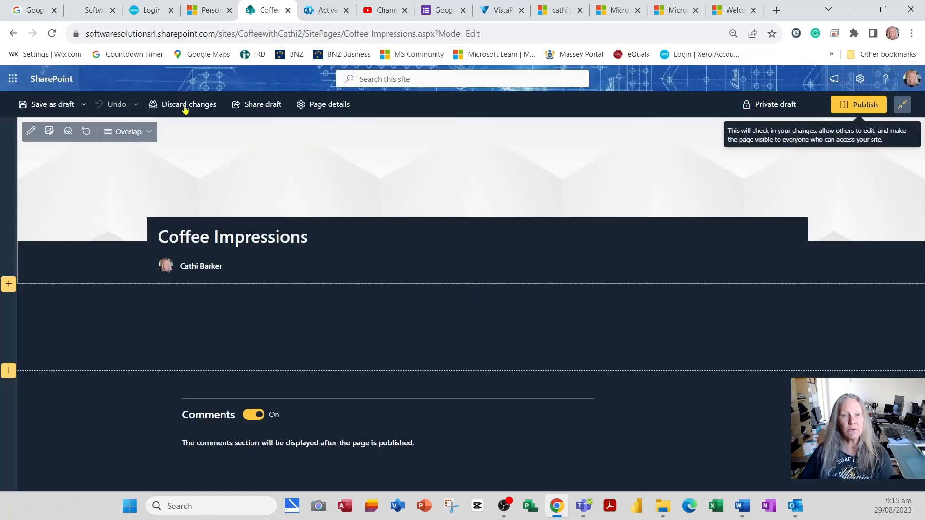
click(60, 105)
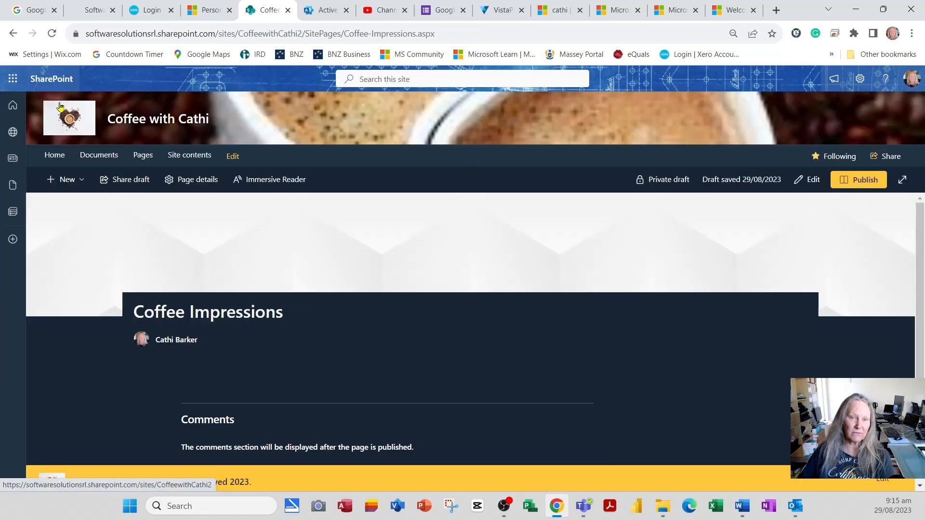
click(813, 183)
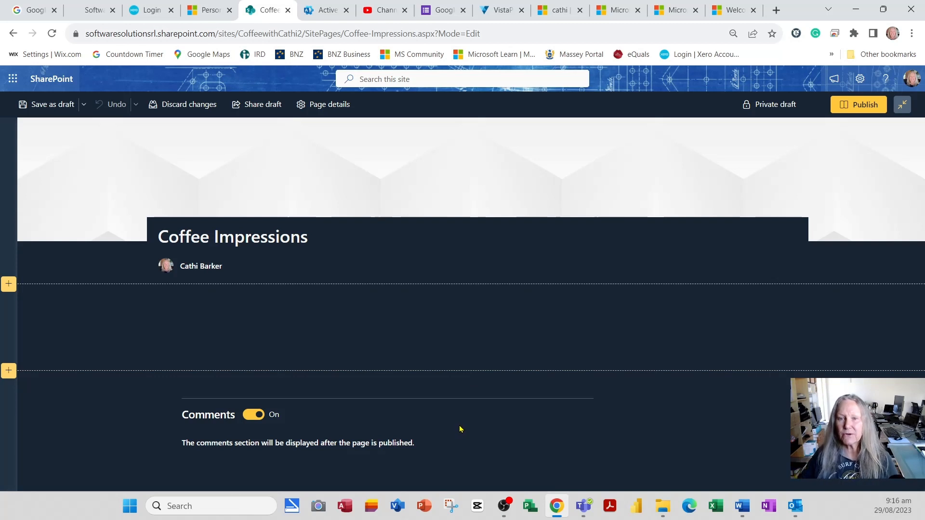
click(324, 109)
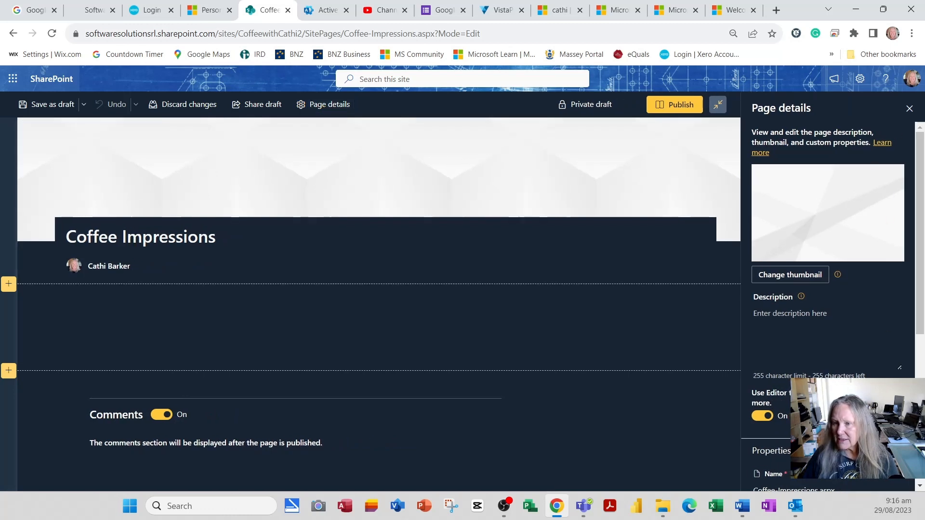
click(802, 317)
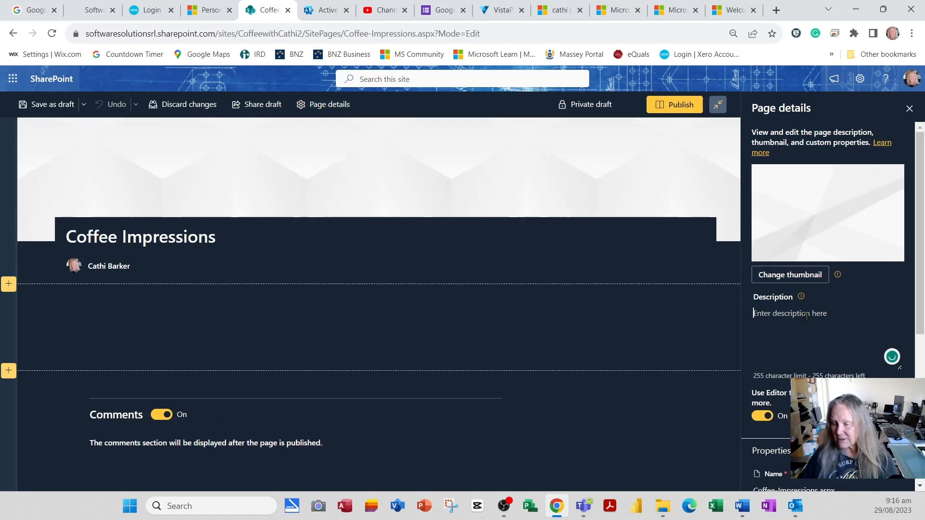
text(Impress the reader with up-to-date coffee information.)
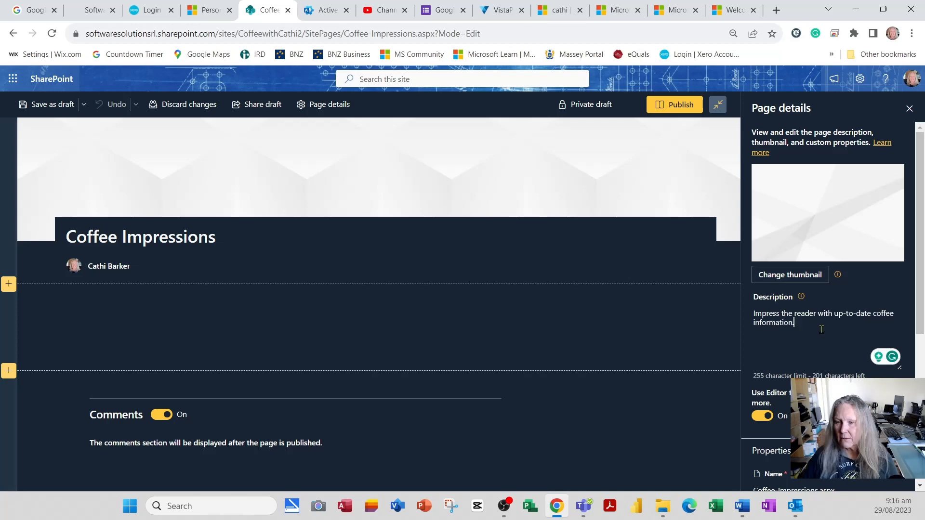
Change the page thumbnail to Image10.jpg from the Logos folder in the site's Documents library.
click(801, 279)
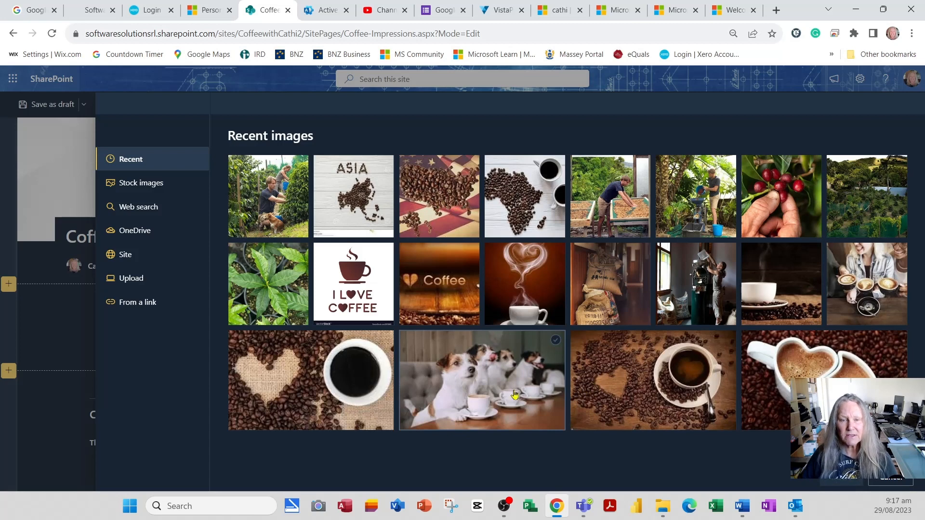
click(139, 262)
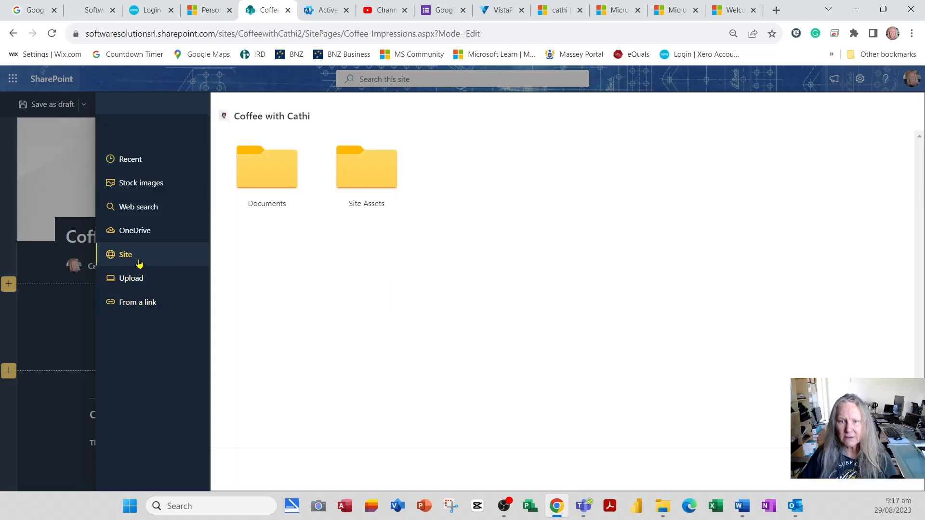
click(282, 182)
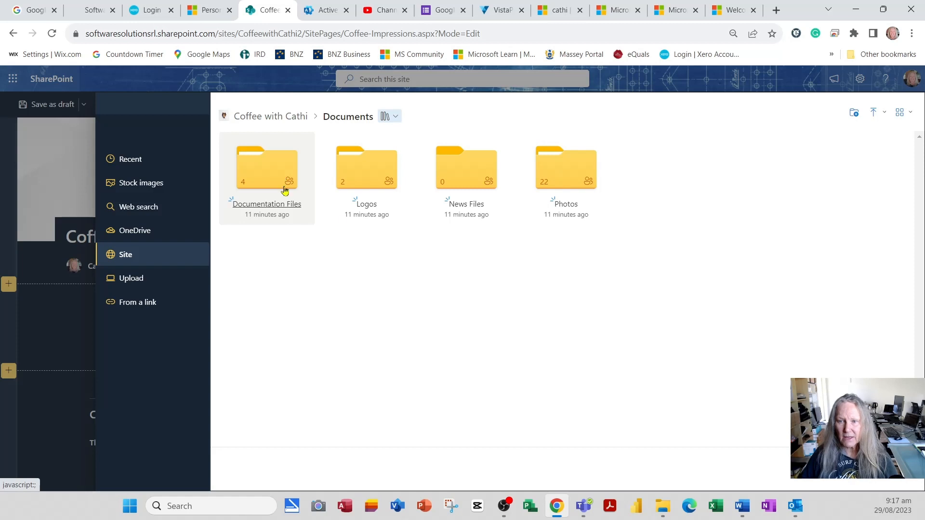
click(377, 181)
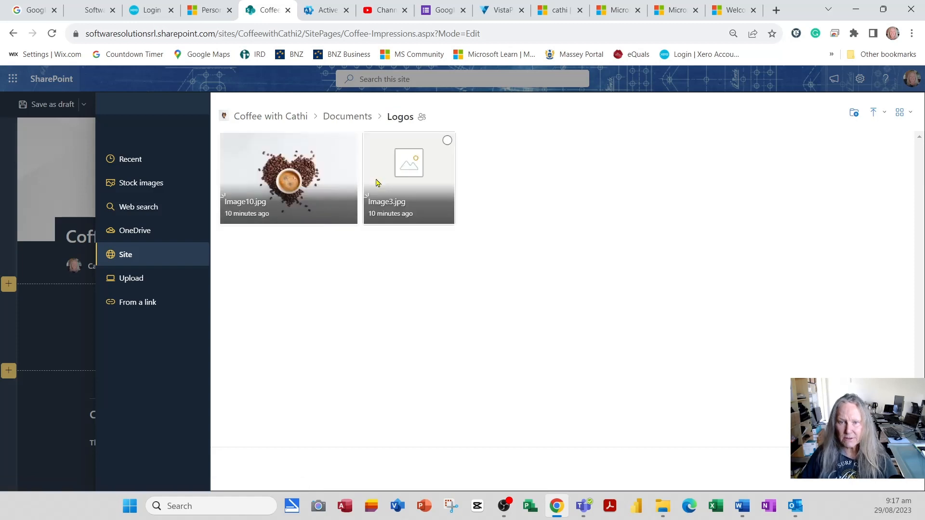
click(309, 181)
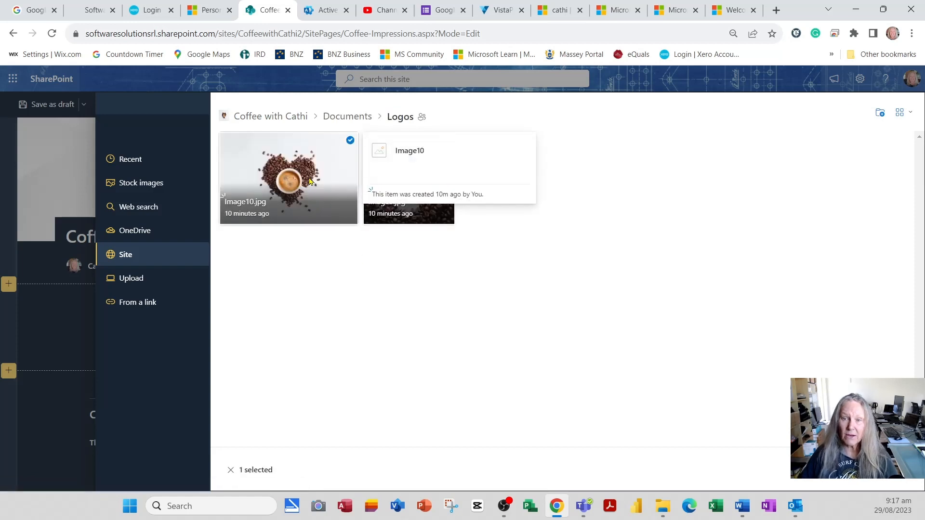
click(853, 477)
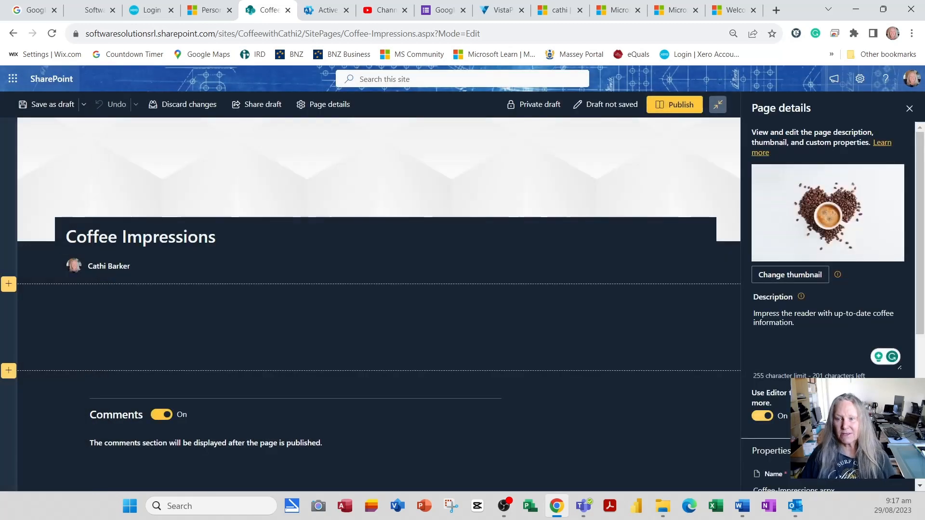
Review the page's file name, address, private draft sharing and delete option in the page details.
scroll(813, 230, down, 4)
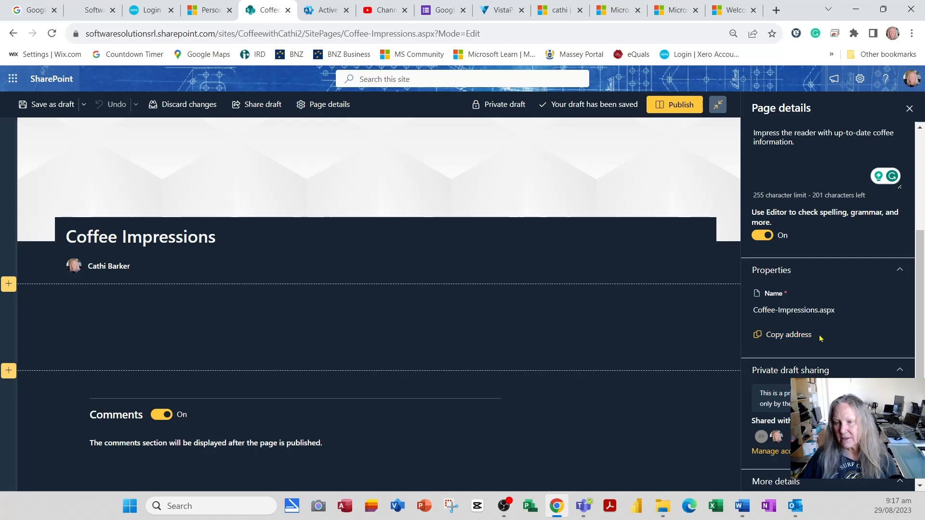
scroll(823, 343, down, 2)
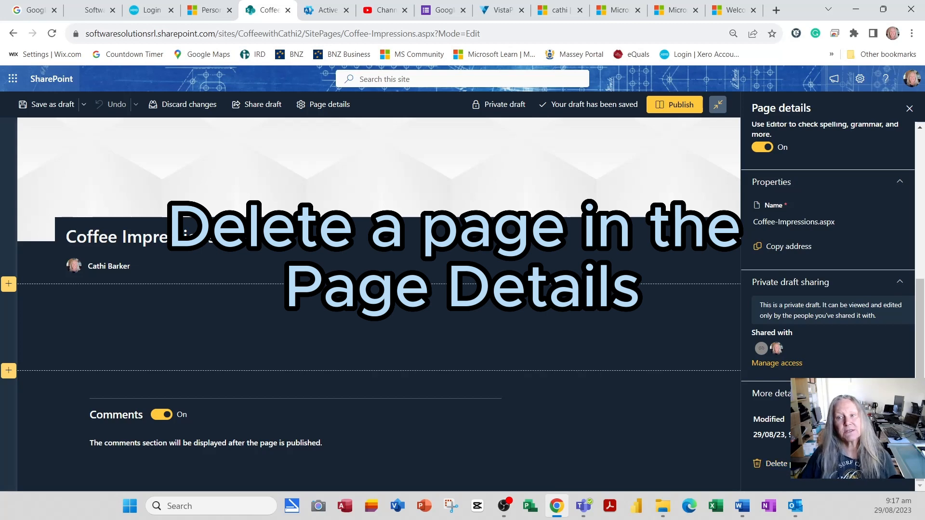
scroll(819, 453, up, 5)
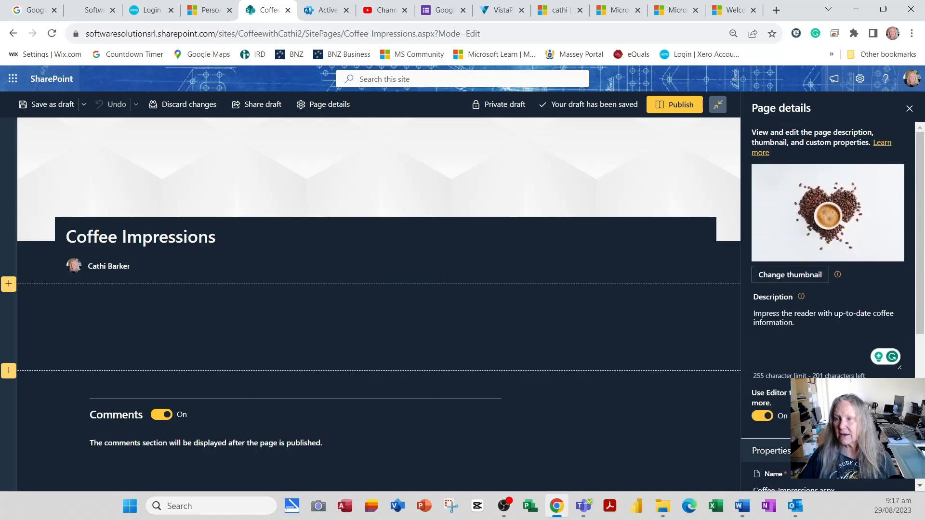
Close the page details and add a three-column section above the existing one-column section.
click(910, 109)
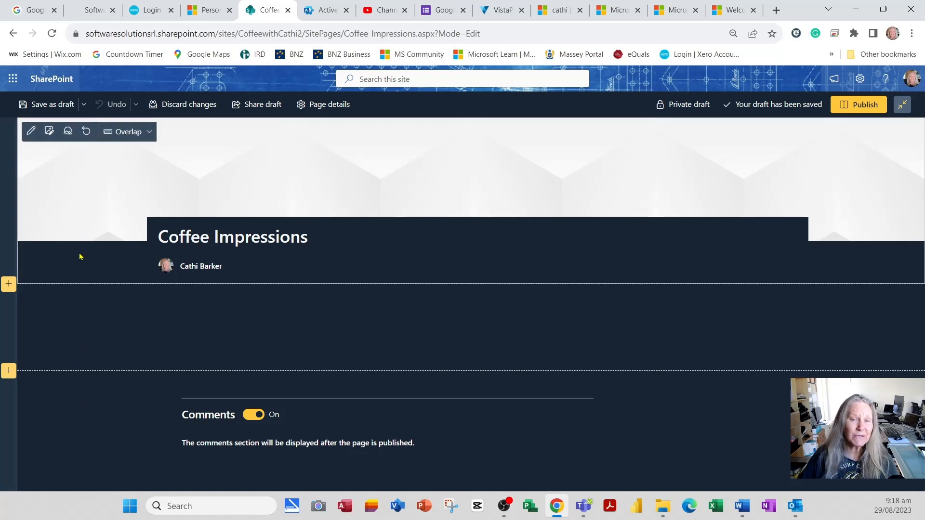
click(9, 285)
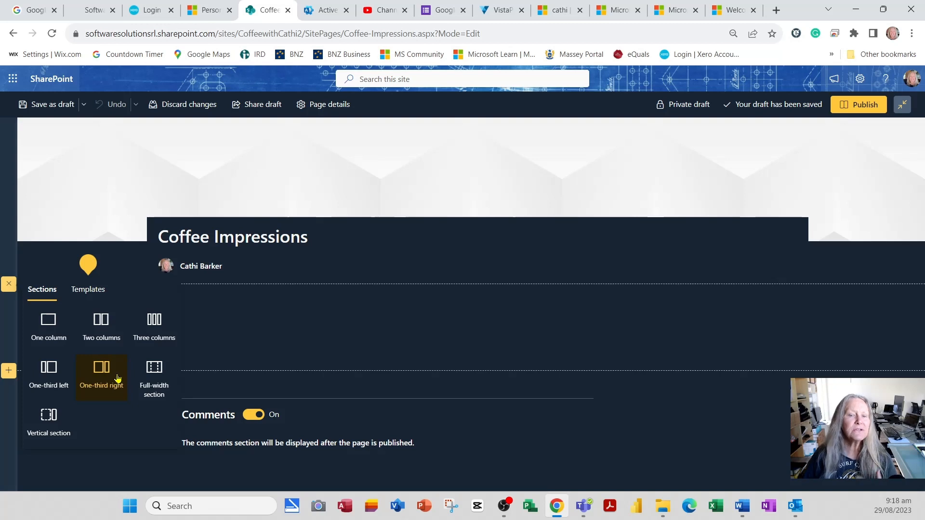
click(155, 326)
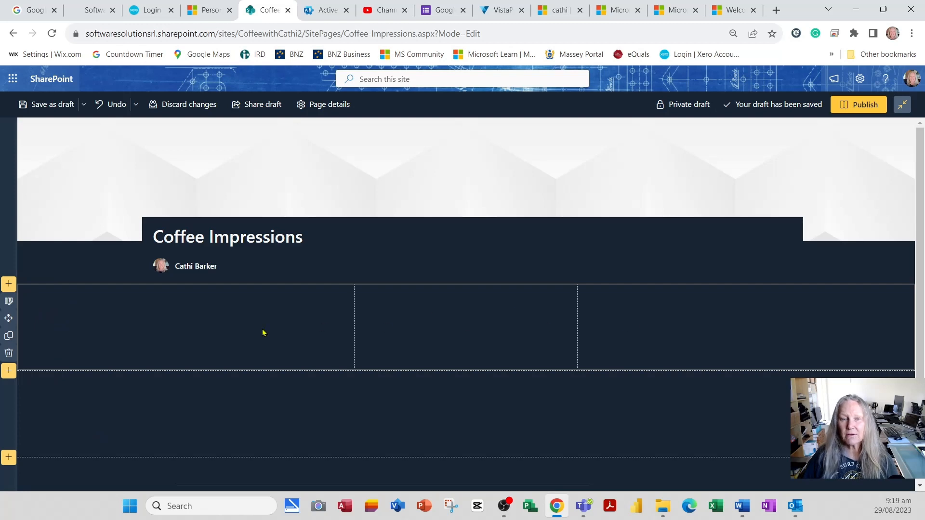
Move the three-column section below the one-column section, and return it to its original place above.
scroll(120, 258, down, 1)
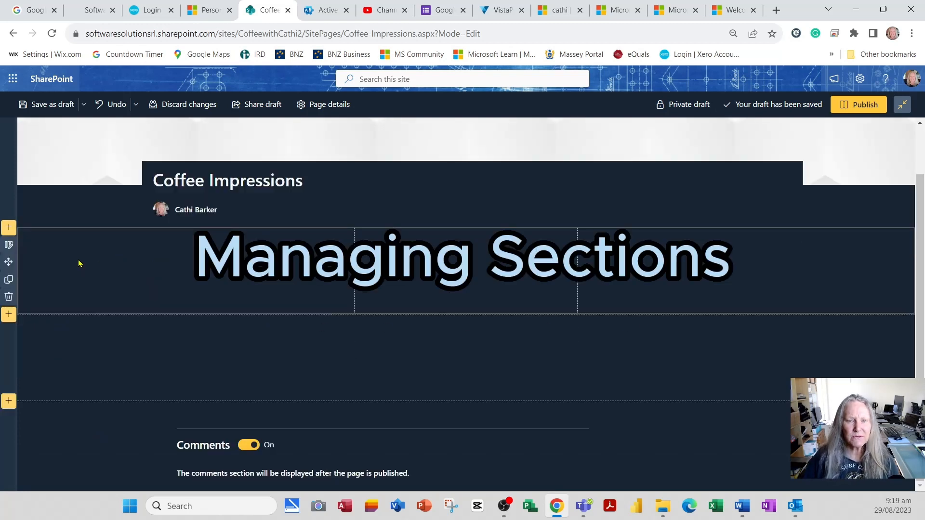
click(58, 356)
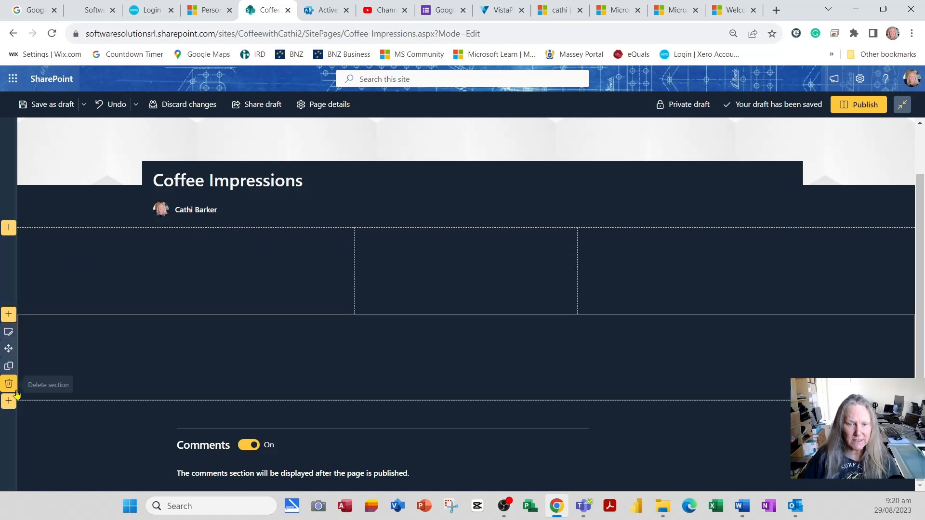
click(53, 268)
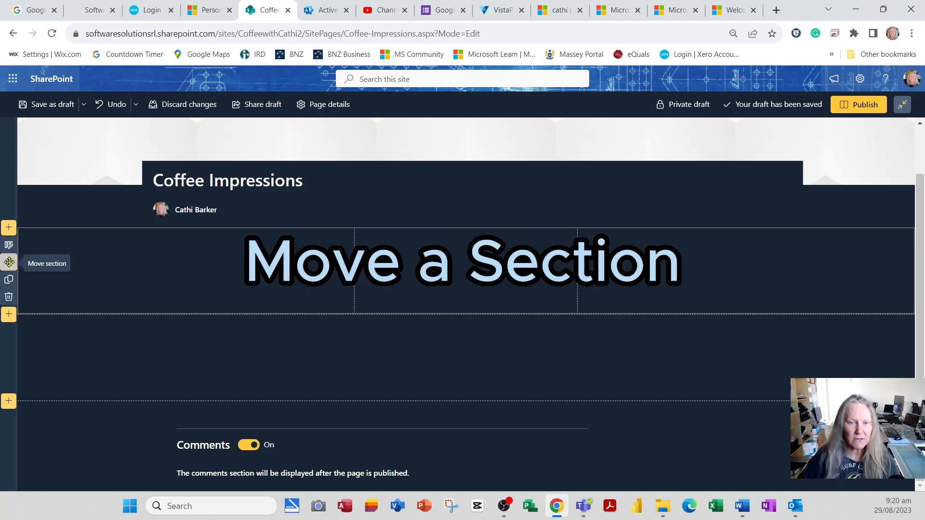
drag(9, 263, 36, 305)
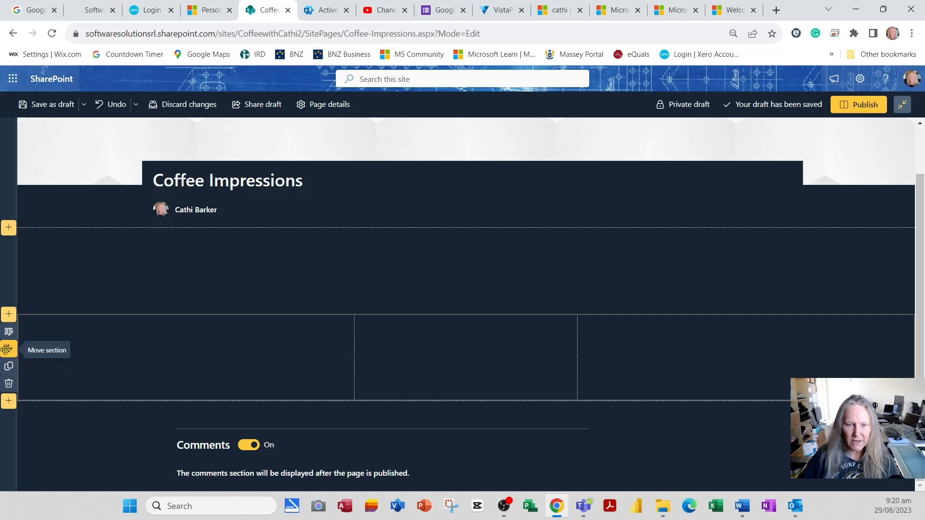
drag(8, 348, 41, 237)
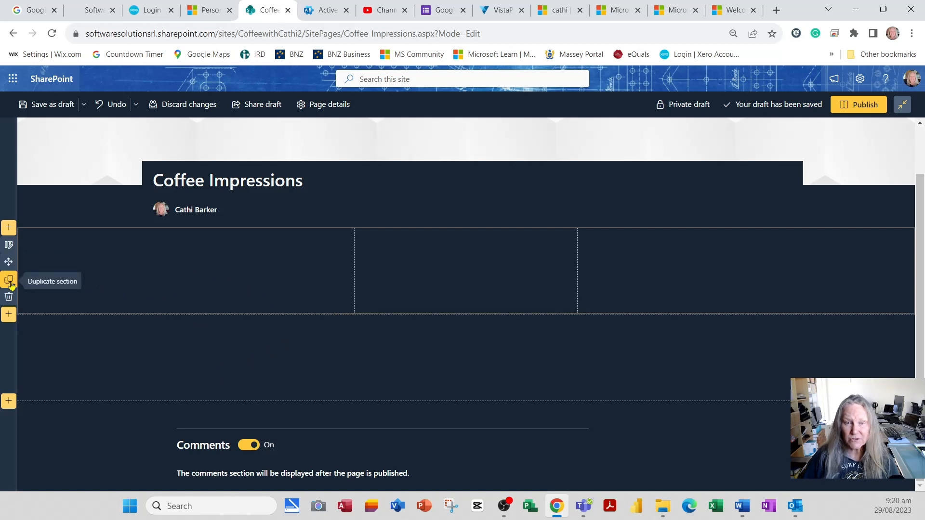
Duplicate the three-column section and move the copy below the one-column section.
click(9, 280)
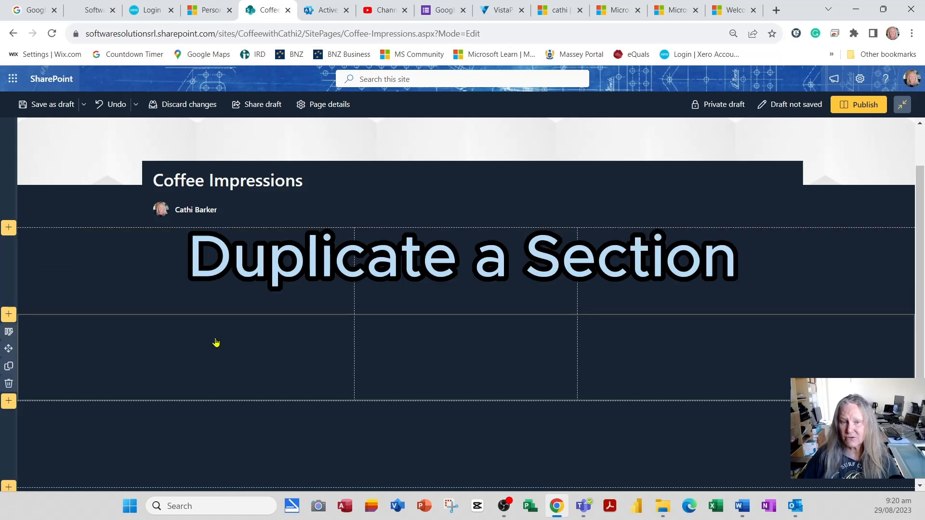
scroll(303, 366, down, 2)
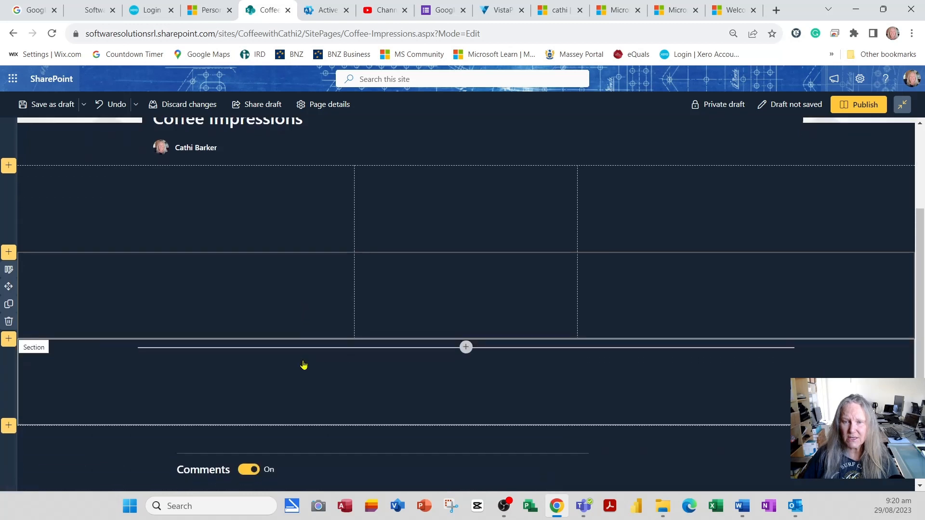
drag(9, 262, 107, 304)
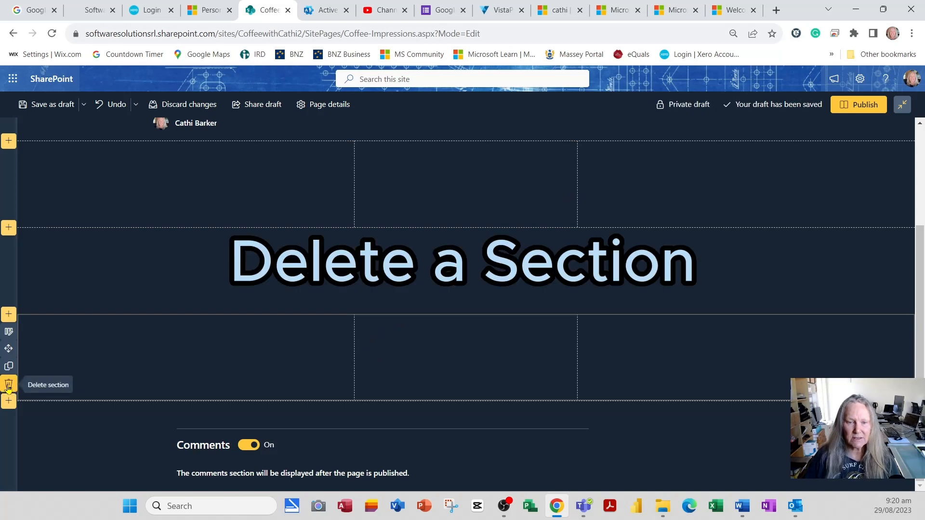
Delete the duplicated three-column section and the original three-column section above the one-column section.
click(8, 388)
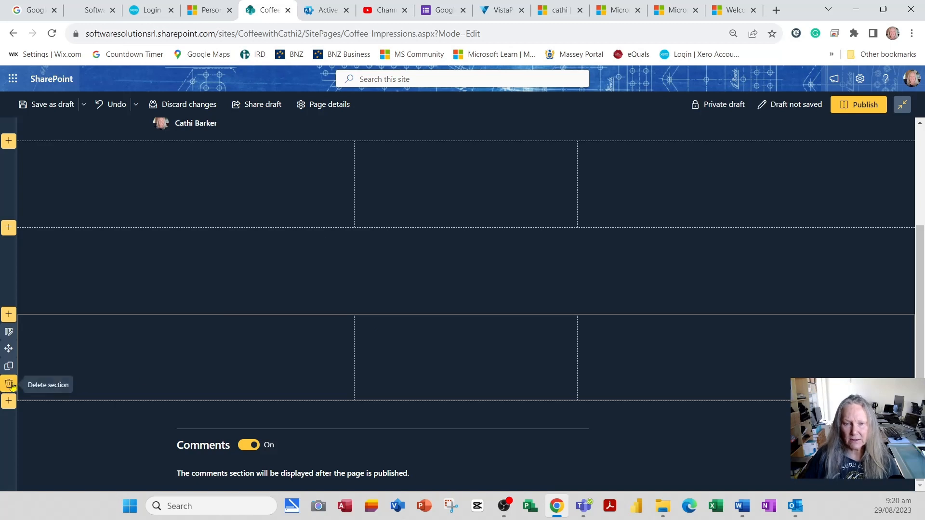
click(9, 384)
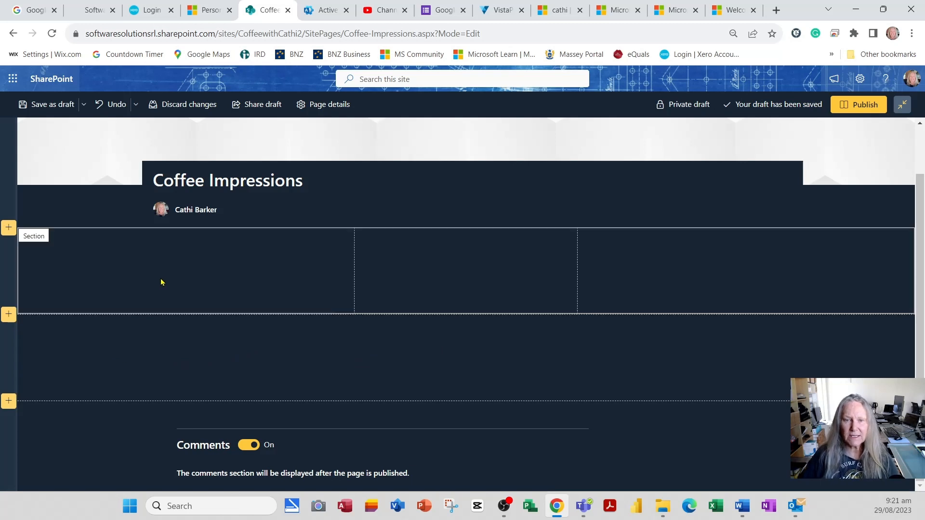
click(74, 278)
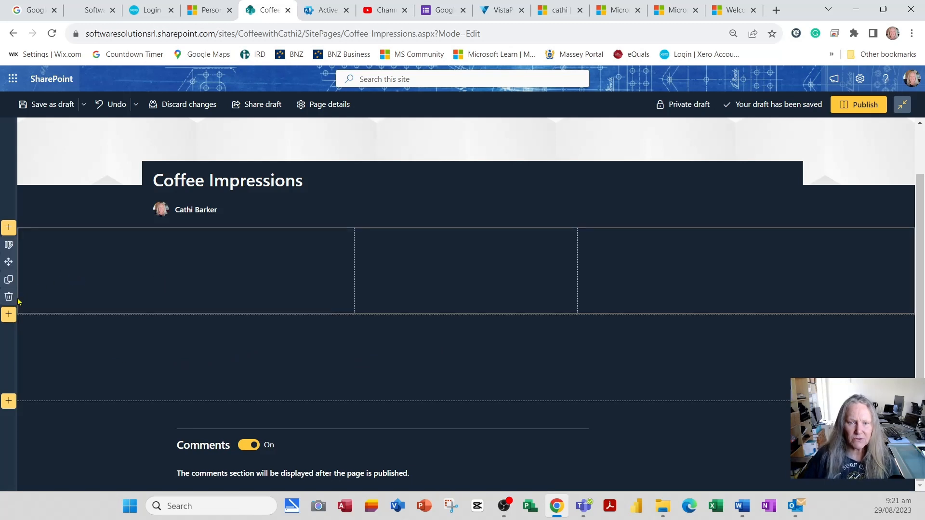
click(8, 298)
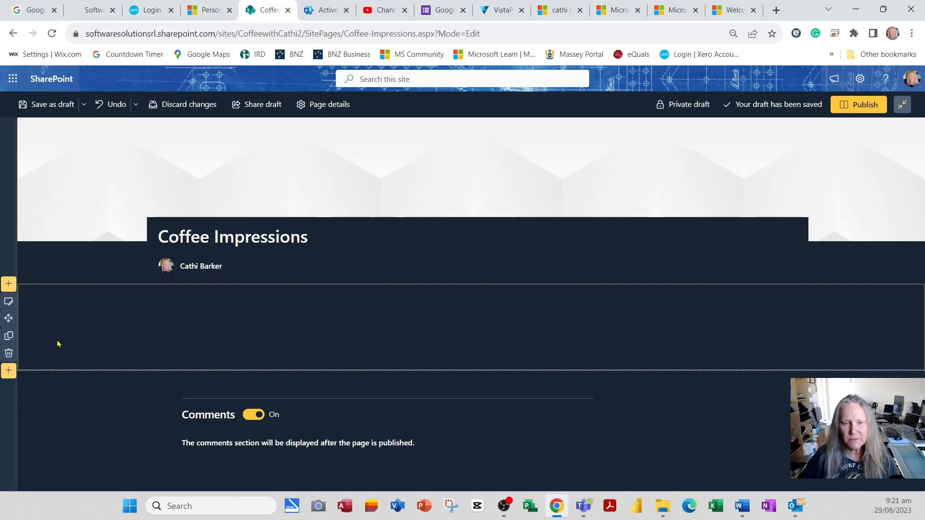
Edit the remaining section, try the two columns, three columns and one-third right layouts, and restore the one-column layout.
click(9, 302)
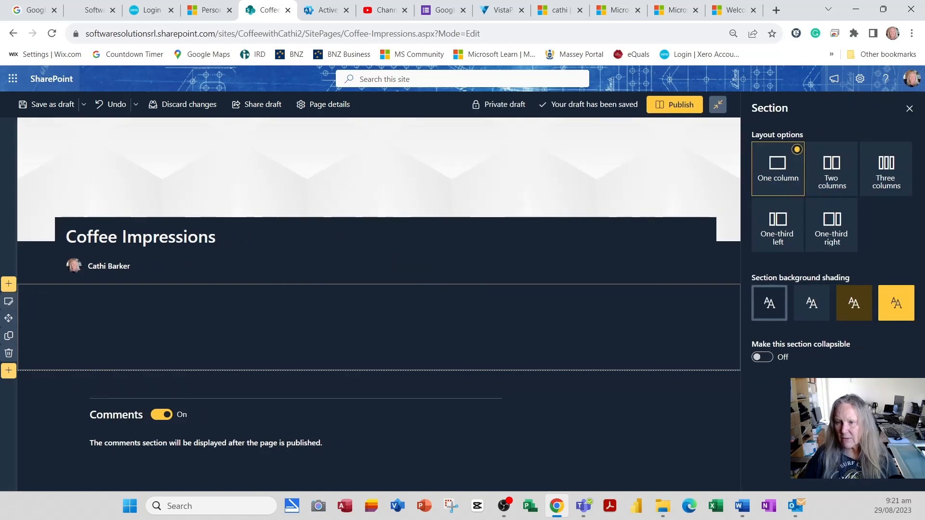
click(834, 174)
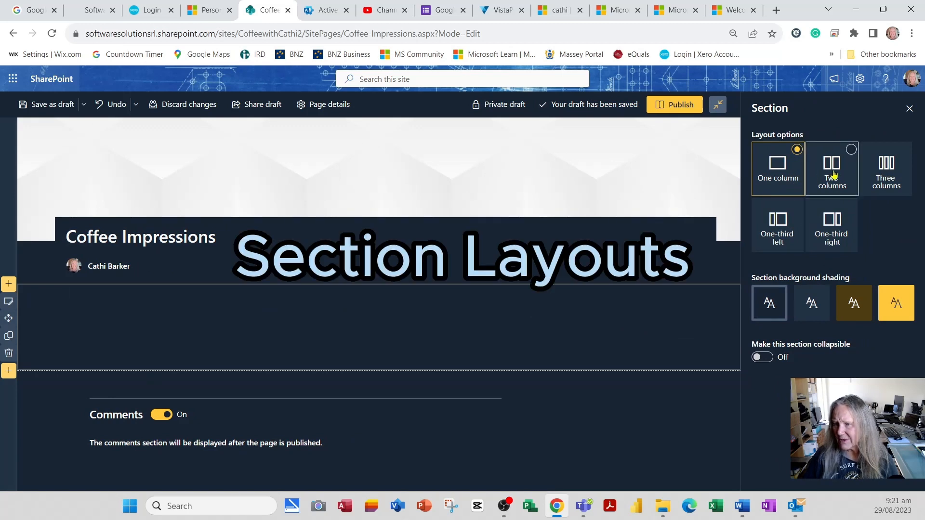
click(888, 175)
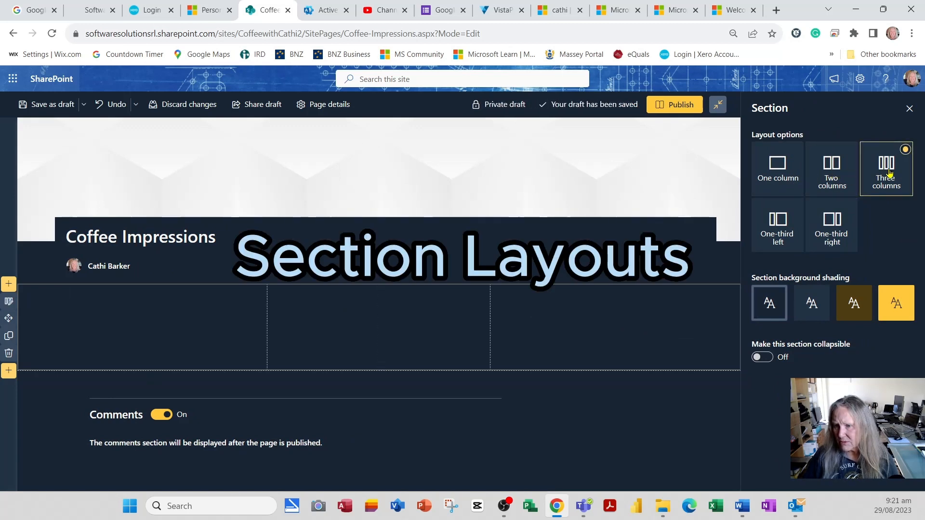
click(825, 233)
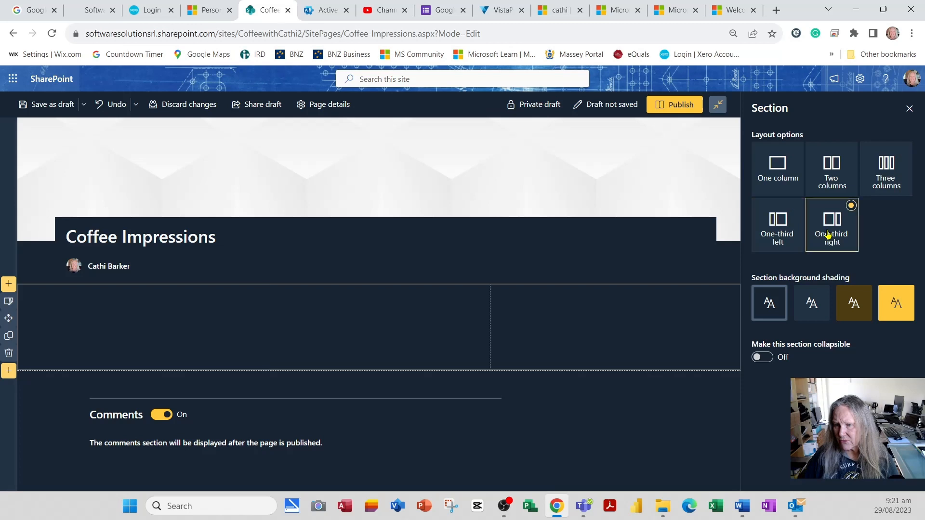
click(792, 187)
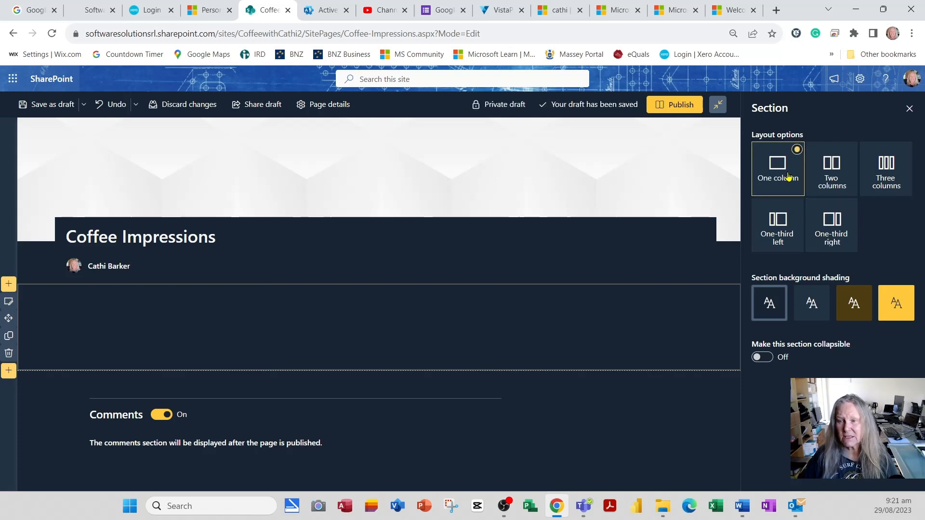
Try the Strong, Soft and second background shadings on the section and restore its original shading.
click(890, 307)
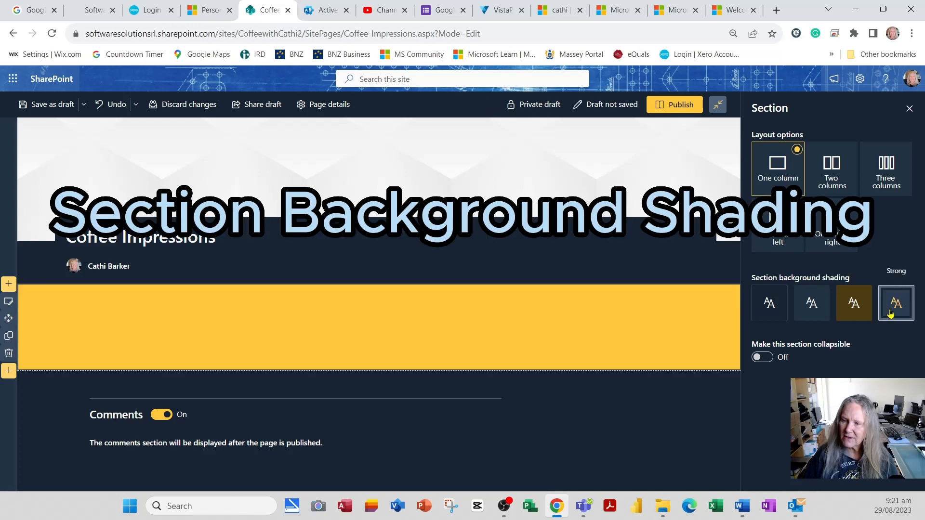
click(860, 314)
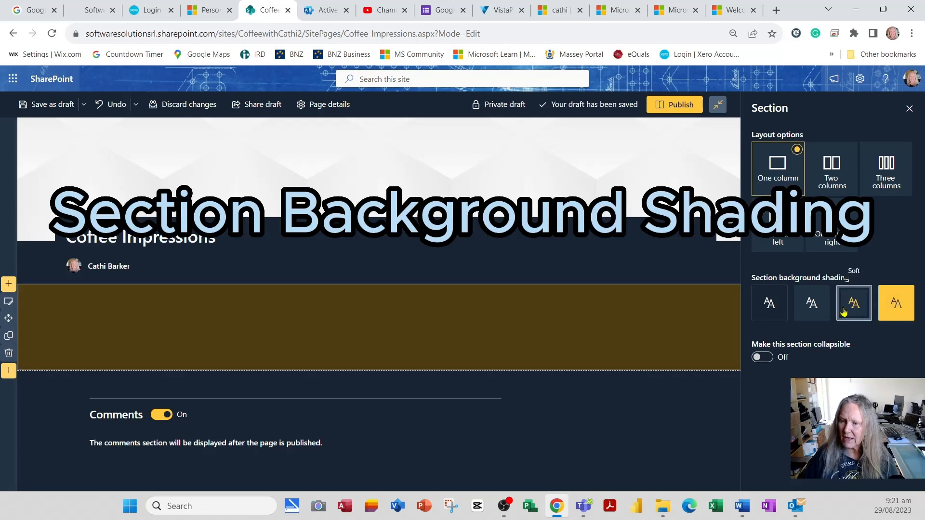
click(824, 312)
click(770, 313)
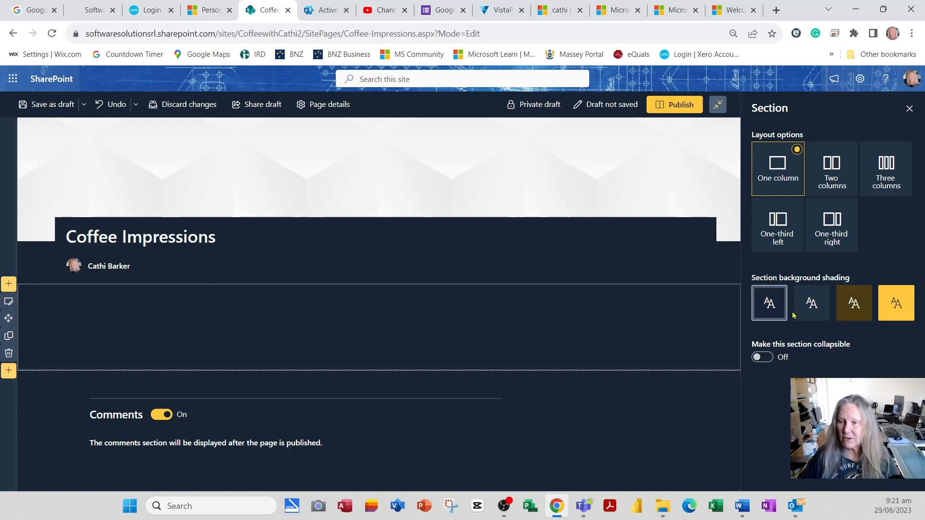
Make the section collapsible, enter its section name field without naming it, and turn the collapsible setting off again.
click(770, 360)
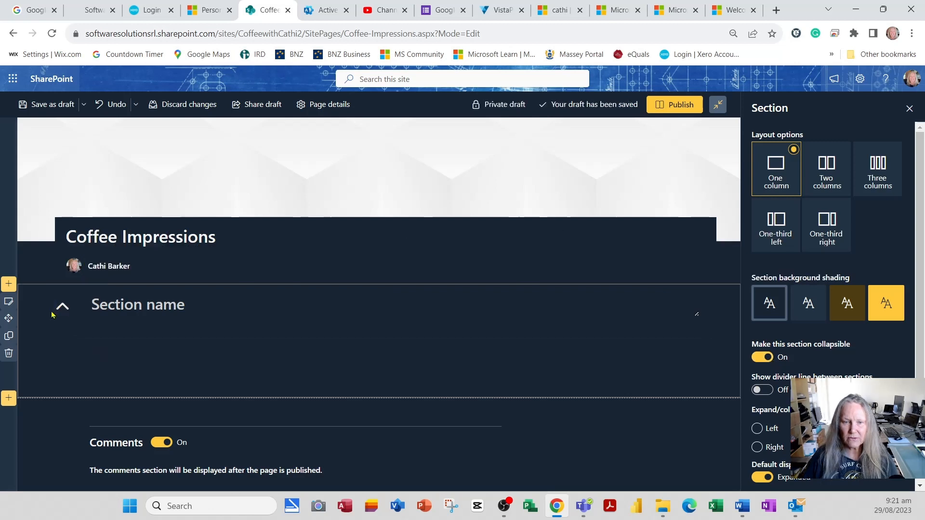
click(129, 307)
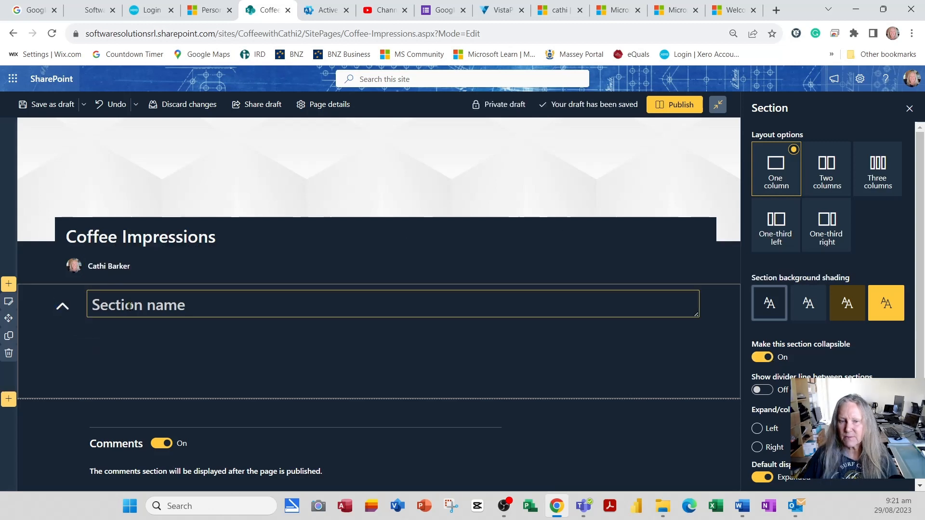
click(762, 360)
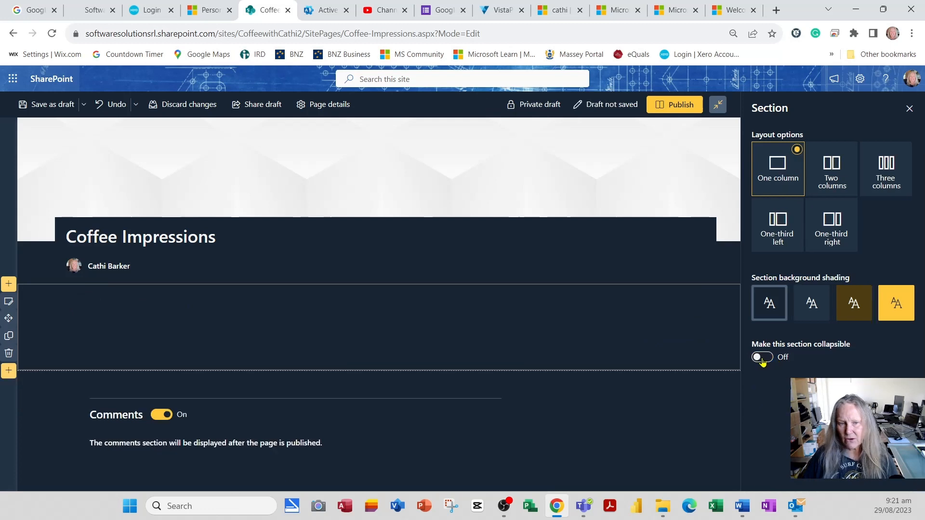
Make the section collapsible again and show a divider line between sections.
click(762, 359)
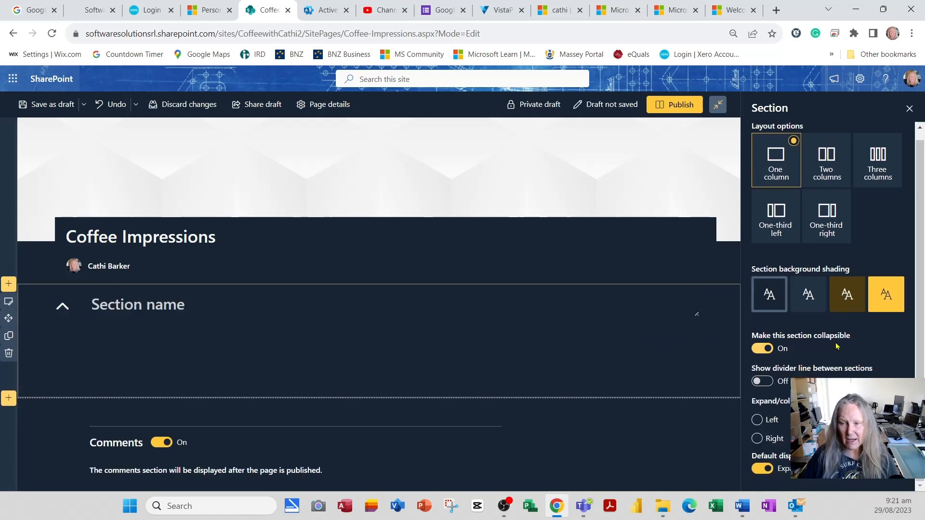
click(770, 383)
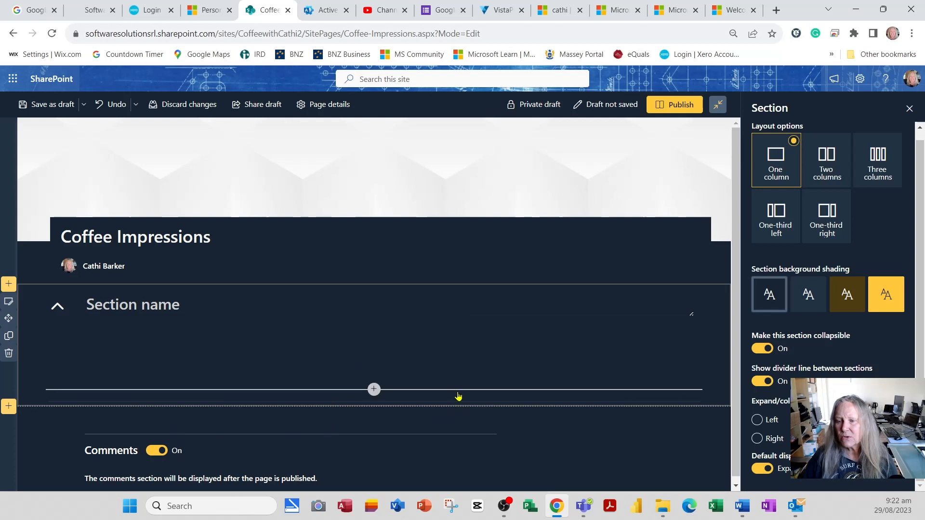
click(458, 393)
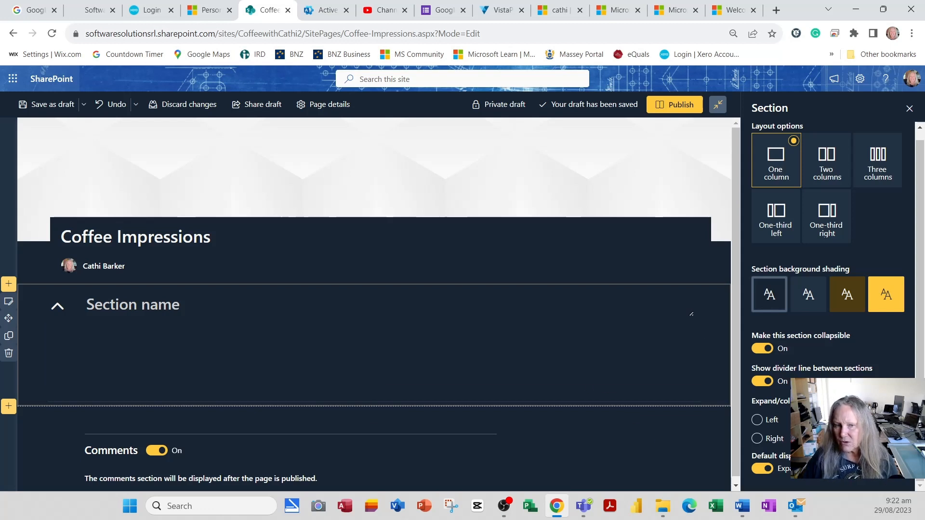
Try the section's Right expand/collapse placement and Collapsed default display, restoring Left and Expanded.
click(769, 439)
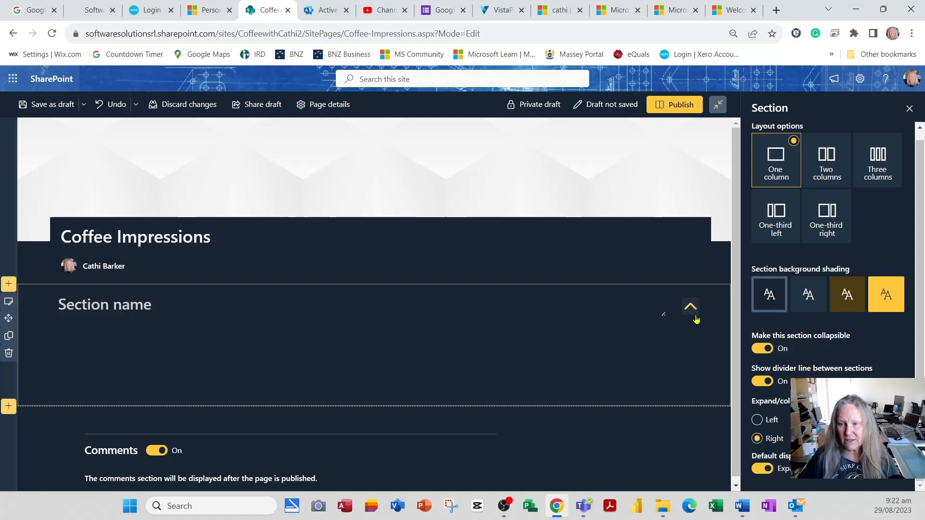
click(757, 420)
click(94, 314)
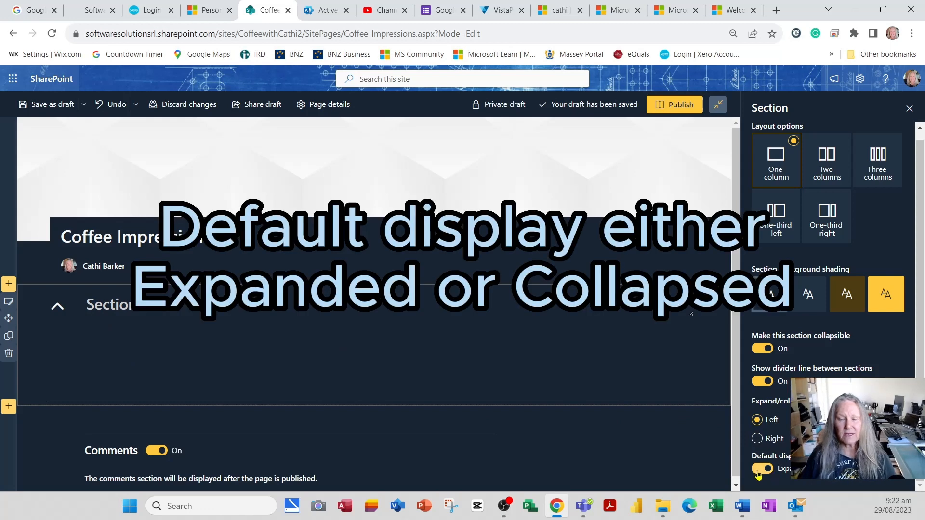
click(762, 469)
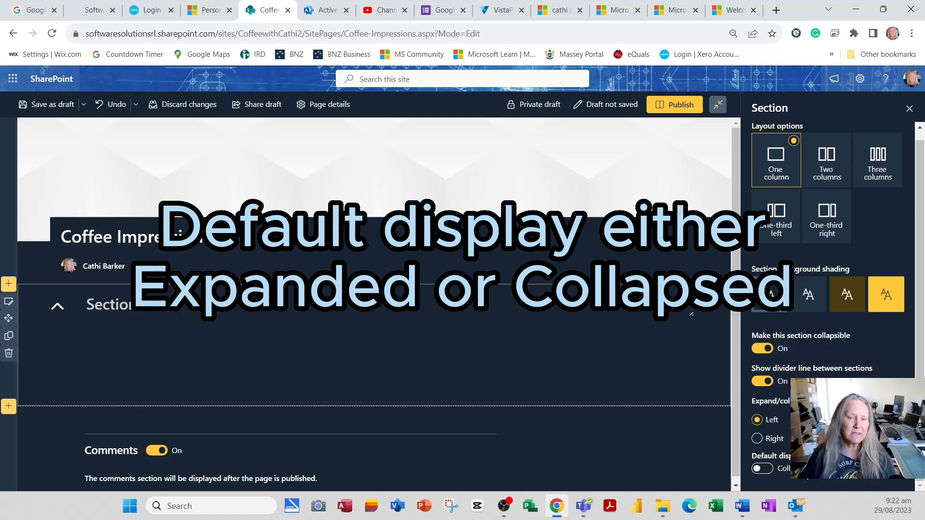
click(762, 468)
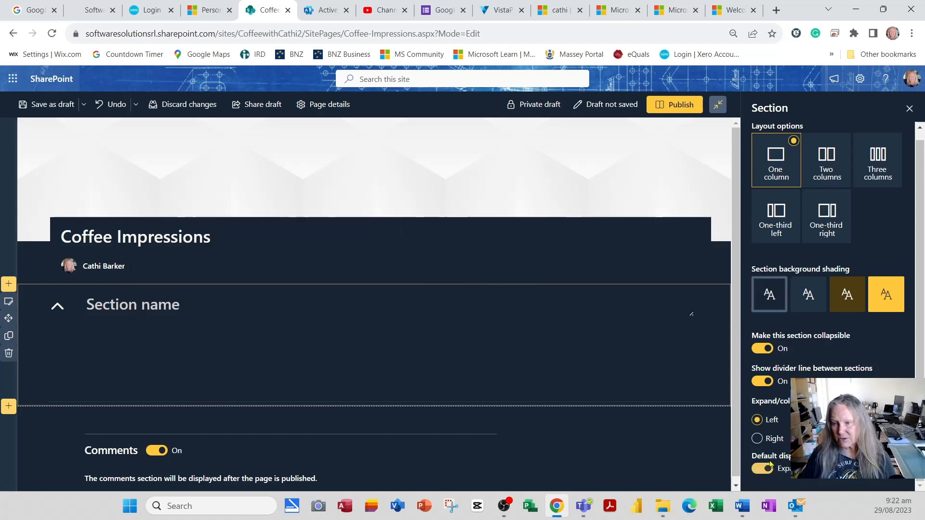
Turn off the collapsible setting and delete the remaining one-column section from the page.
click(762, 348)
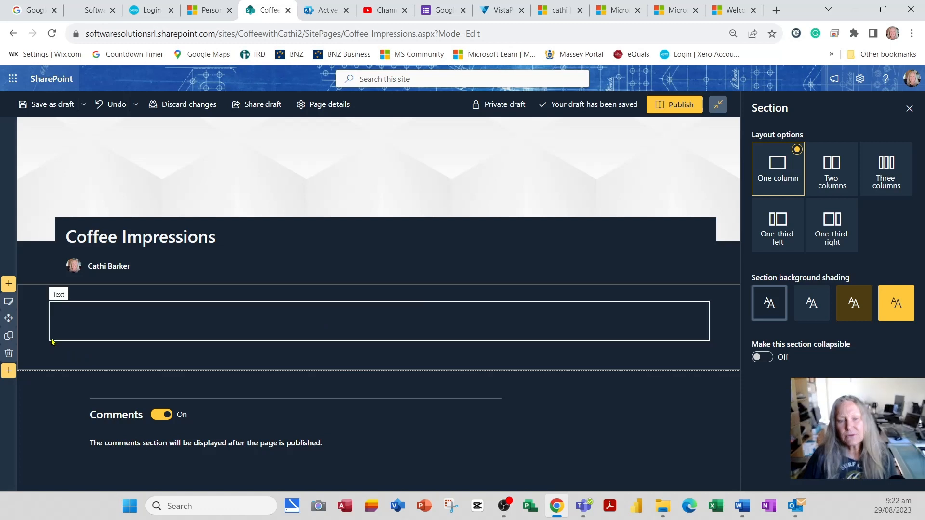
click(8, 353)
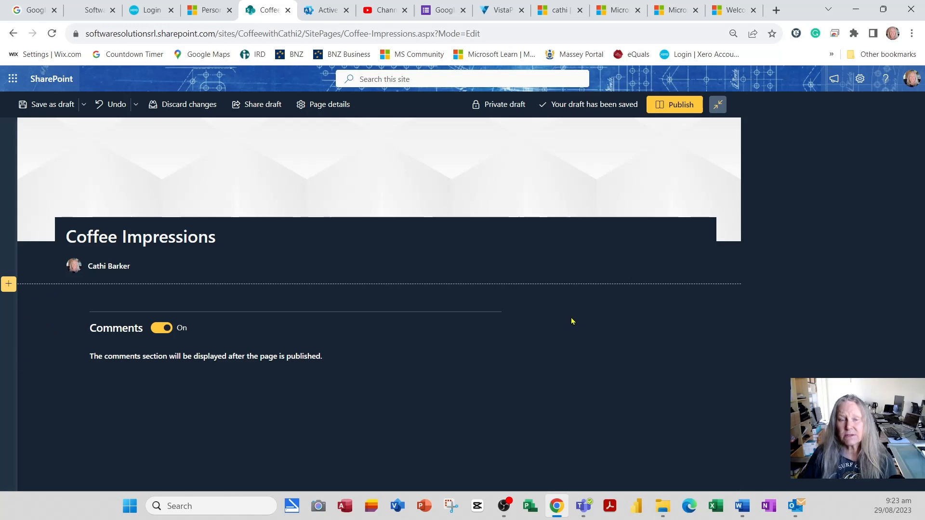
Add a section below the title area using the "Three column image and text" section template.
click(8, 286)
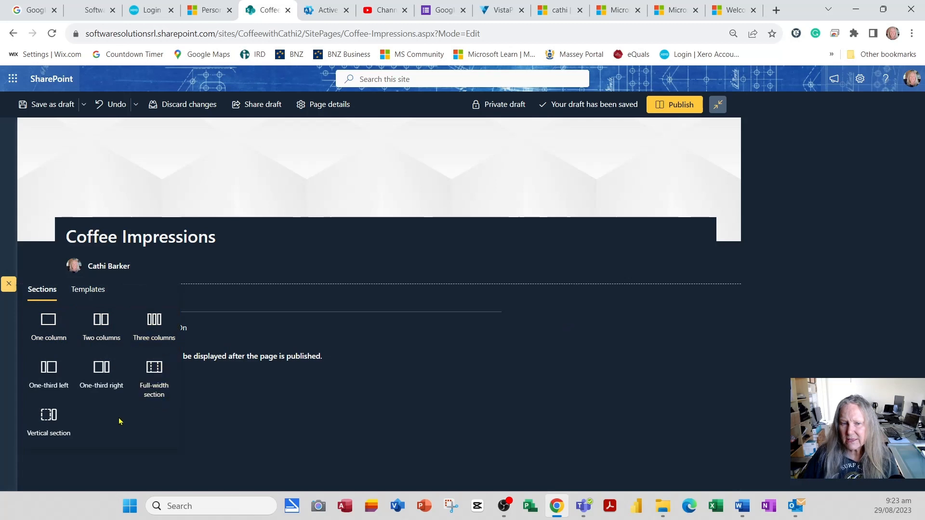
click(94, 294)
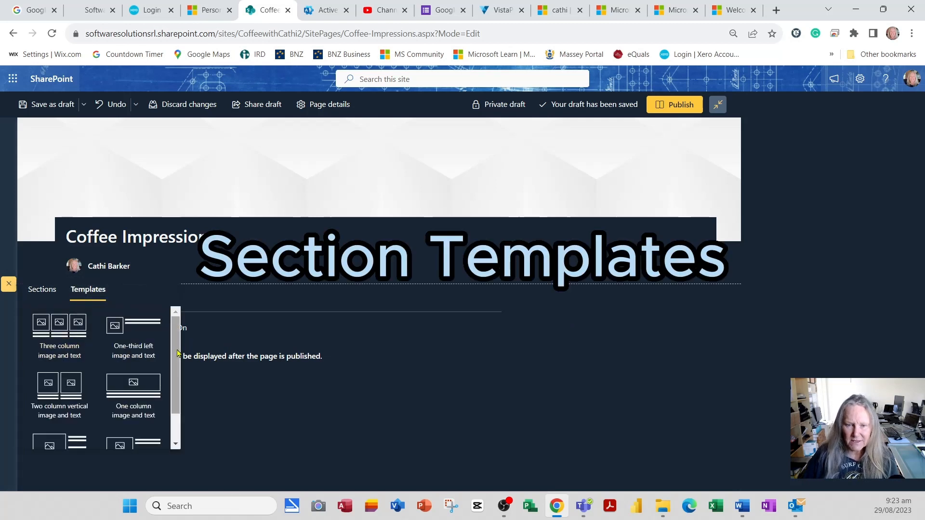
scroll(178, 354, down, 2)
scroll(181, 344, up, 2)
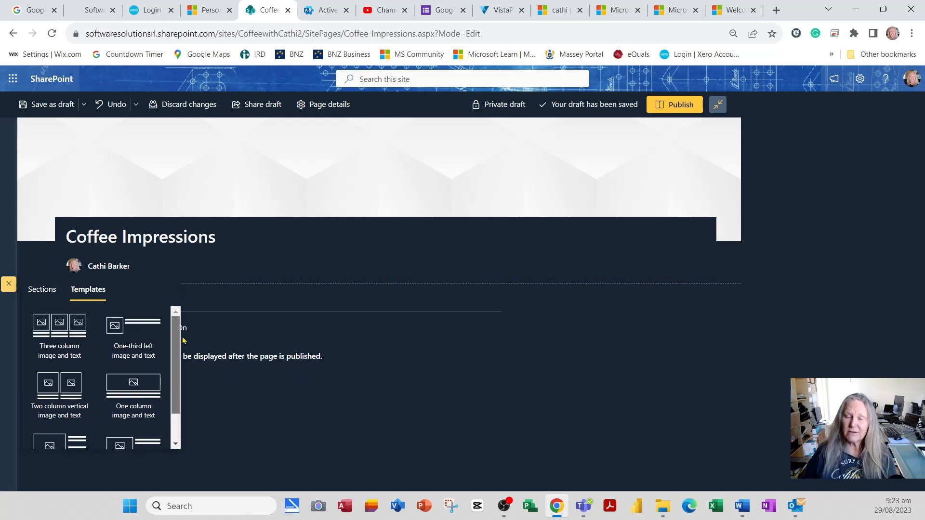
click(72, 329)
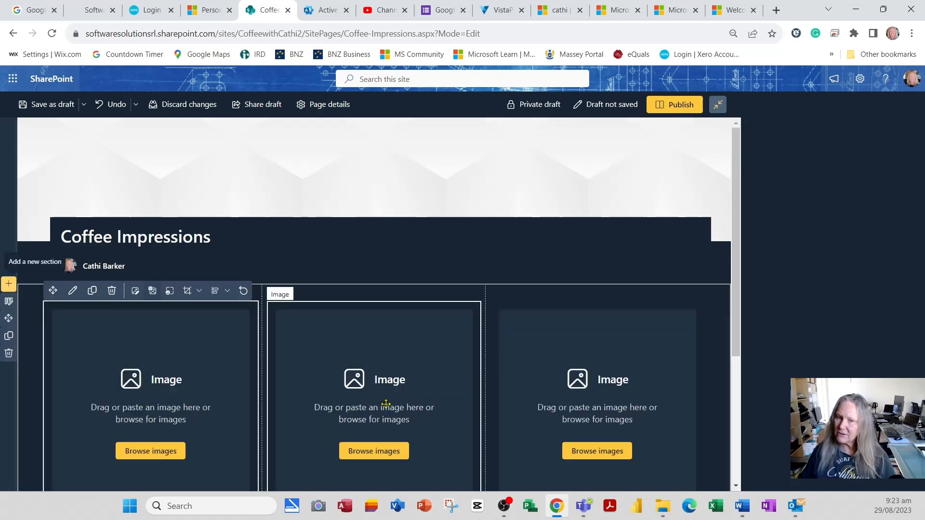
scroll(386, 403, down, 1)
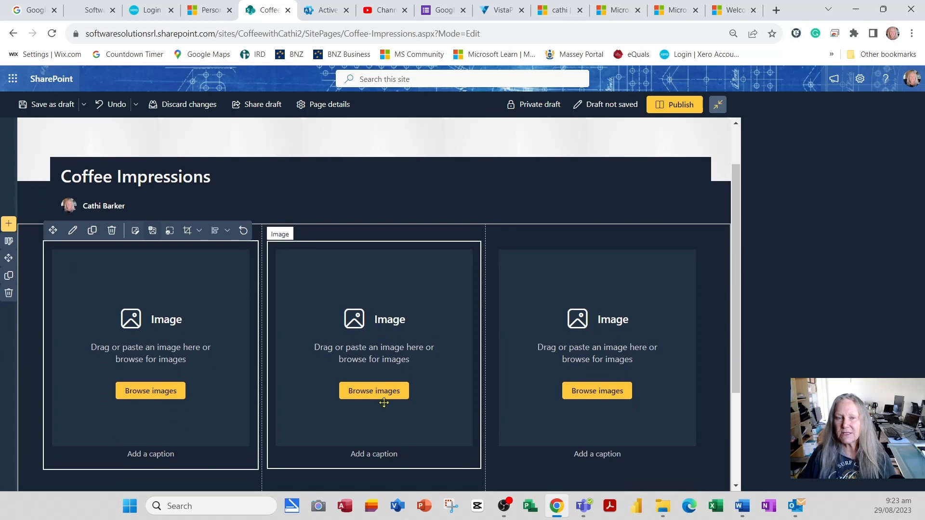
scroll(384, 402, down, 1)
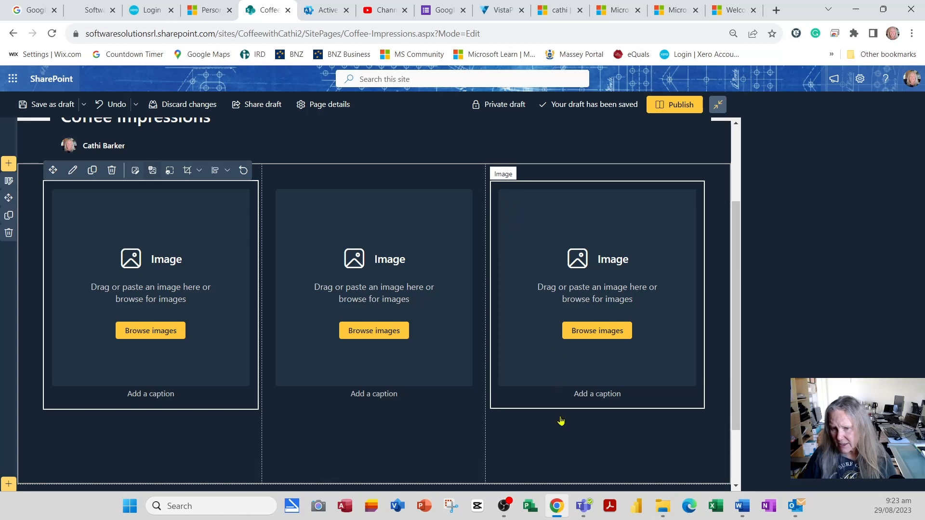
Examine the first column's text formatting options and the toolbars of the first two image web parts.
click(134, 463)
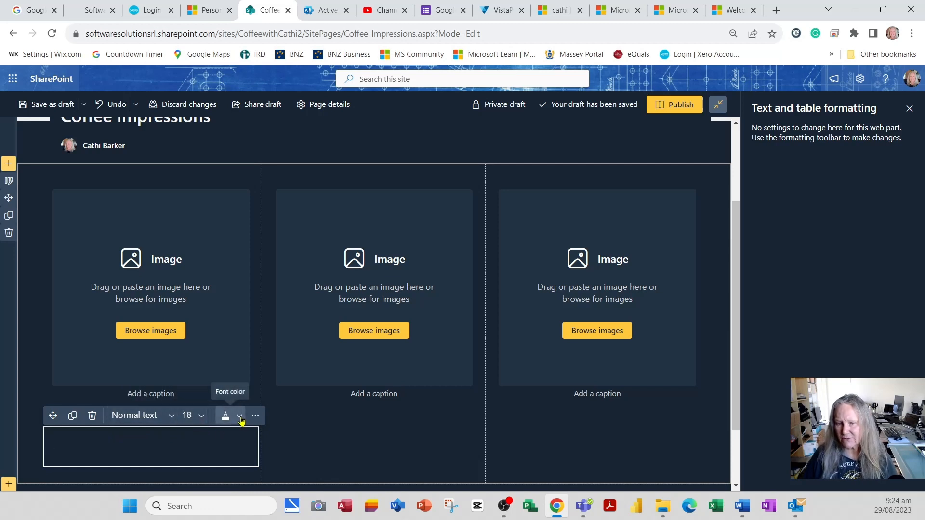
click(262, 420)
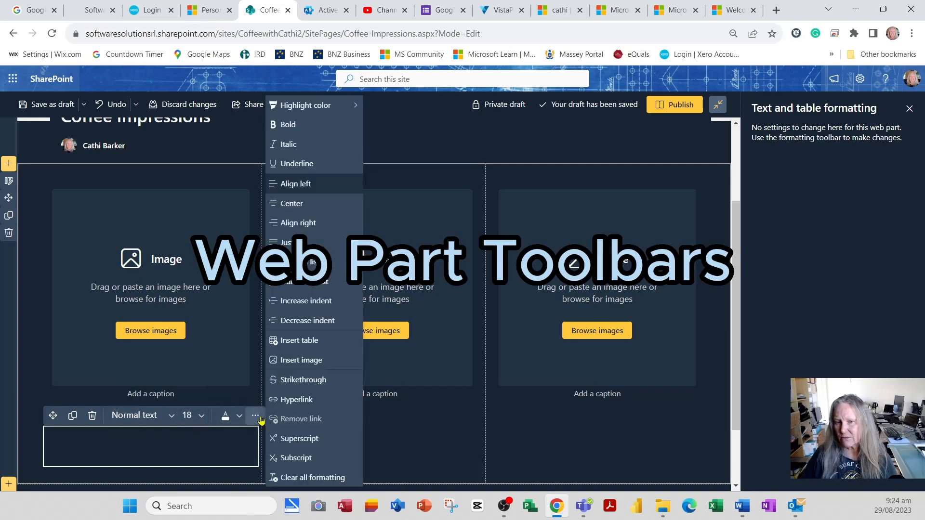
click(206, 437)
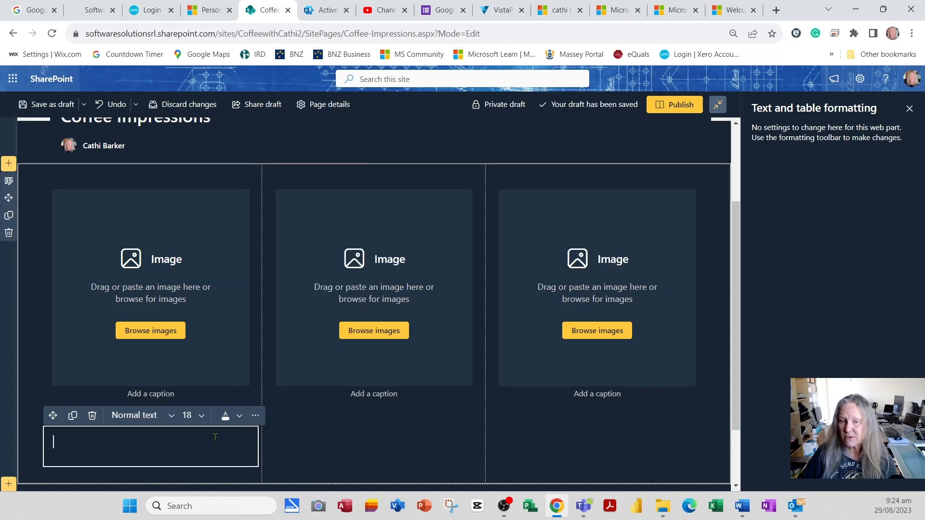
click(137, 232)
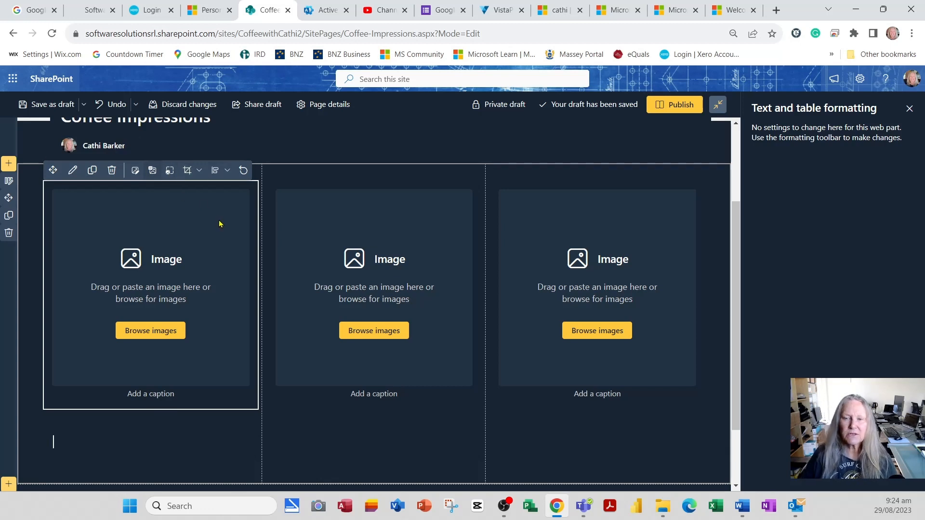
click(300, 203)
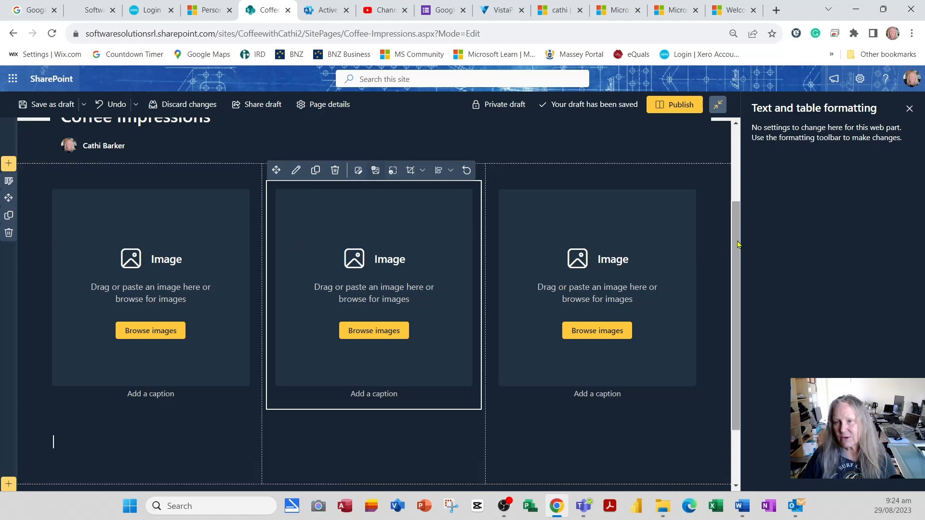
click(910, 108)
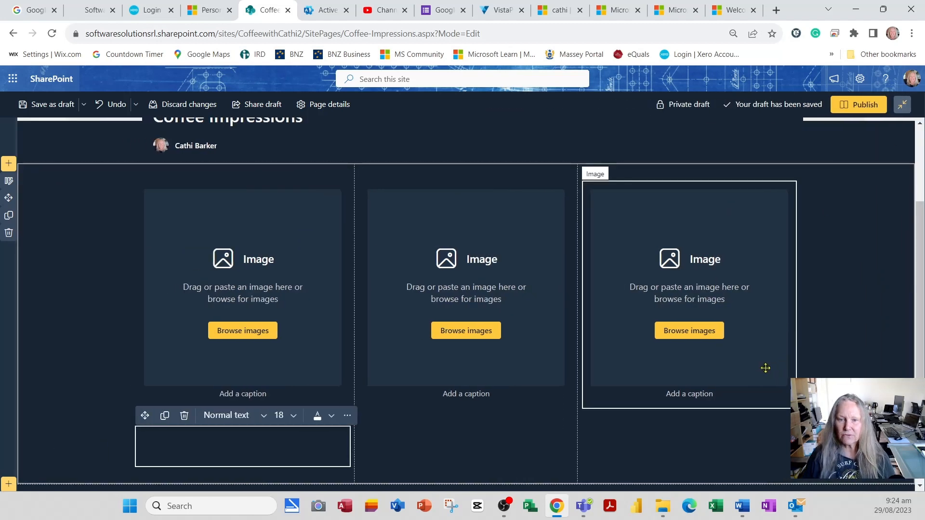
scroll(516, 407, up, 3)
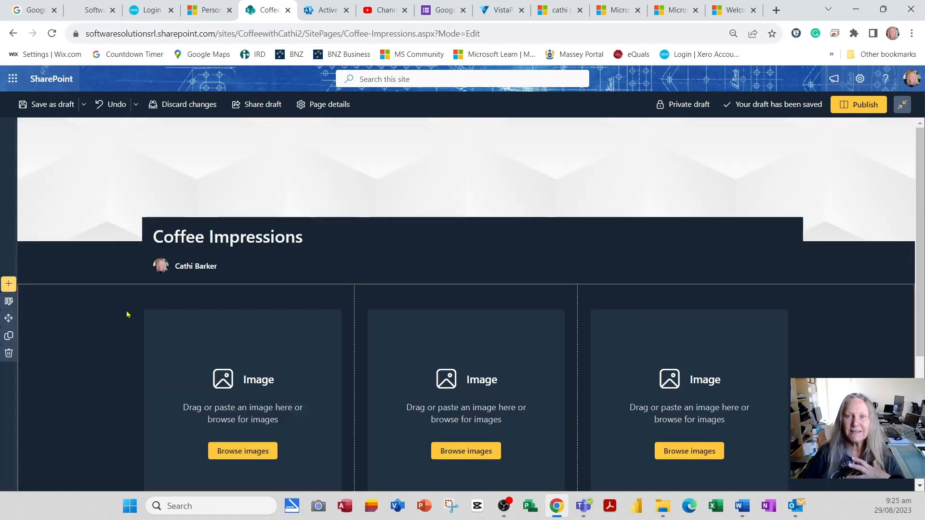
Replace the title area's background with the recent image showing the broken heart and the word "Coffee".
click(132, 182)
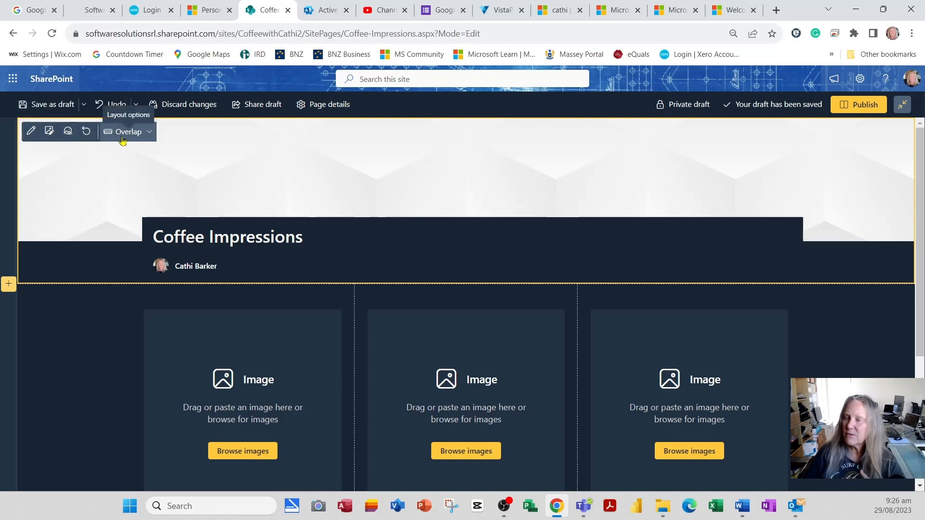
click(50, 133)
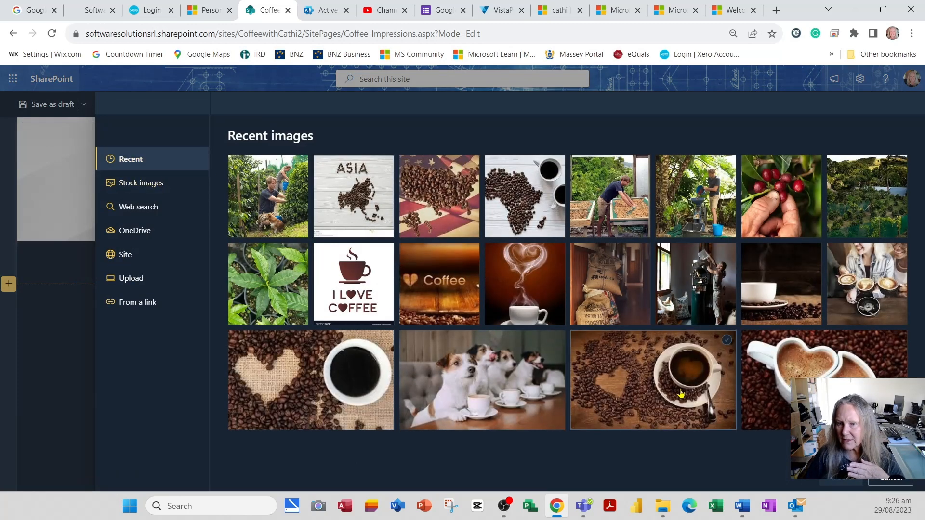
click(423, 295)
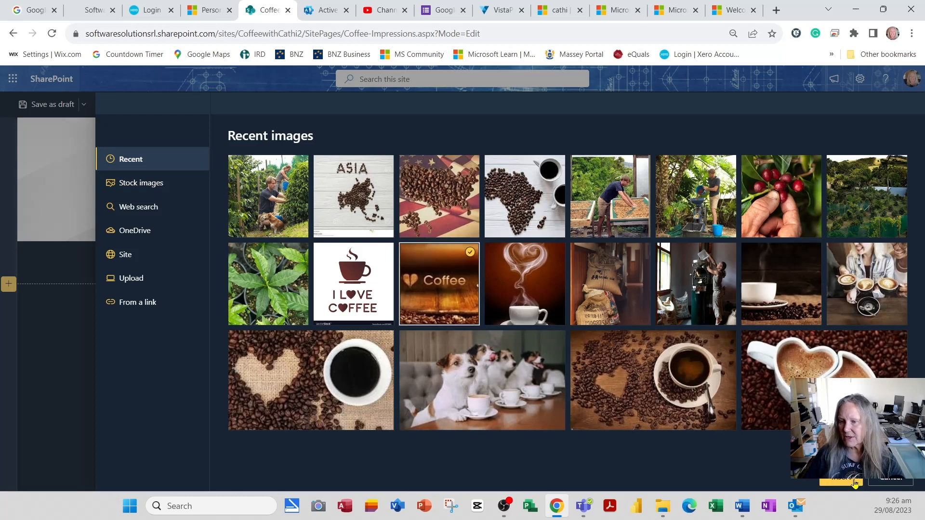
click(854, 483)
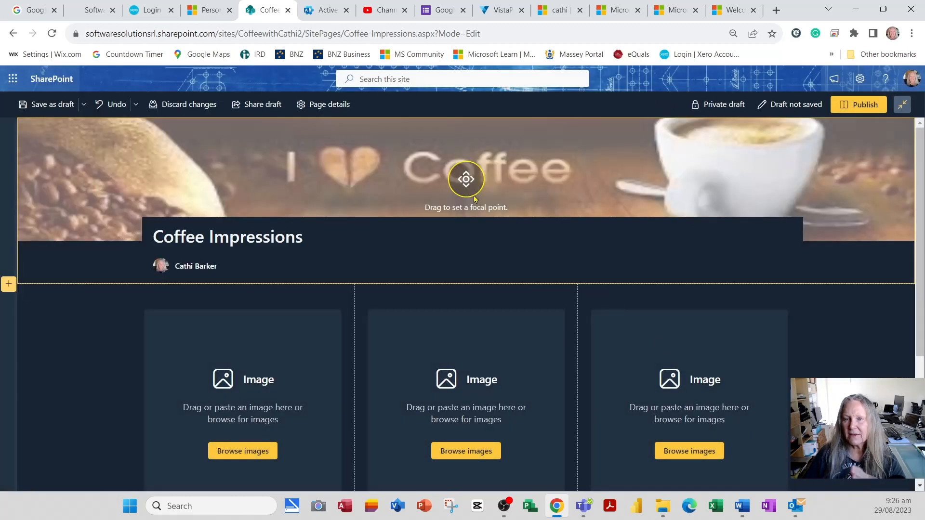
Move the title image's focal point slightly upward, and leave focal point editing.
mouse_move(465, 178)
mouse_down()
mouse_move(462, 151)
mouse_move(465, 194)
mouse_move(466, 167)
mouse_up()
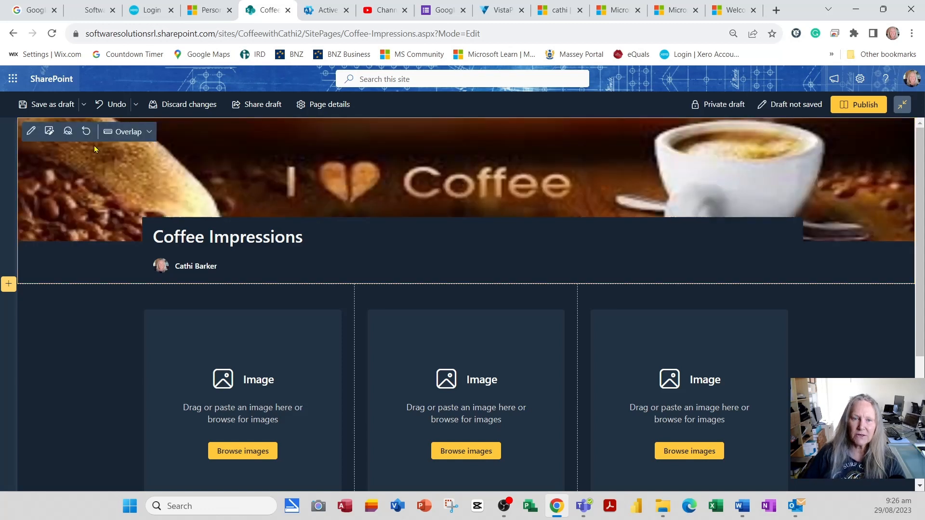
click(67, 131)
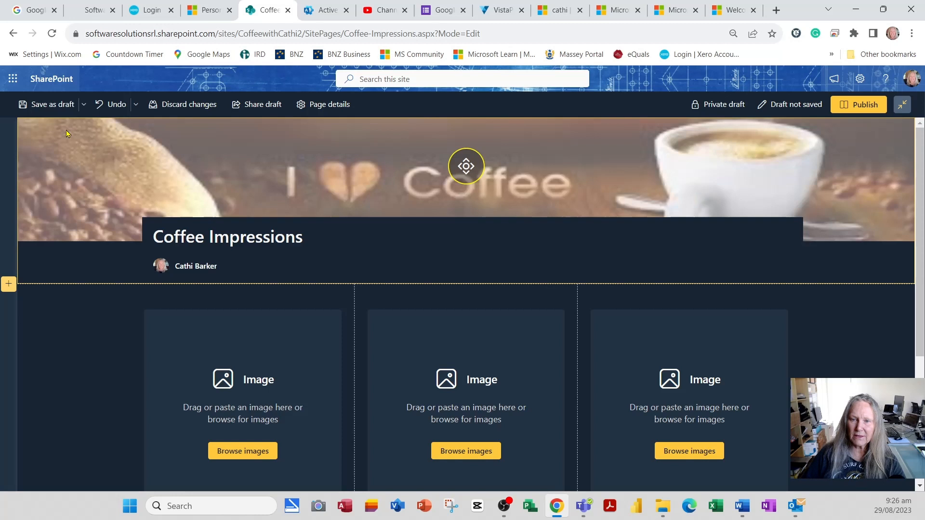
click(297, 165)
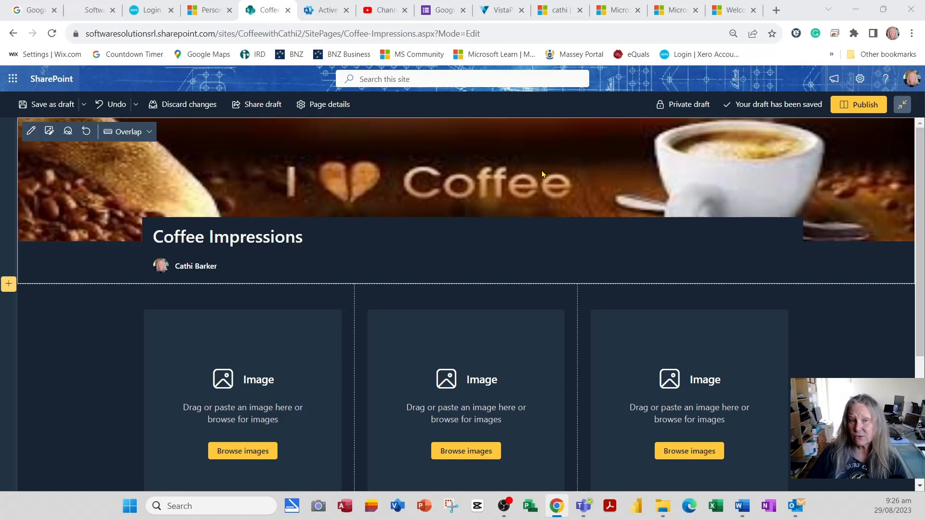
Try the Plain and Color block layouts for the title area, and restore the Overlap layout.
click(145, 133)
click(139, 170)
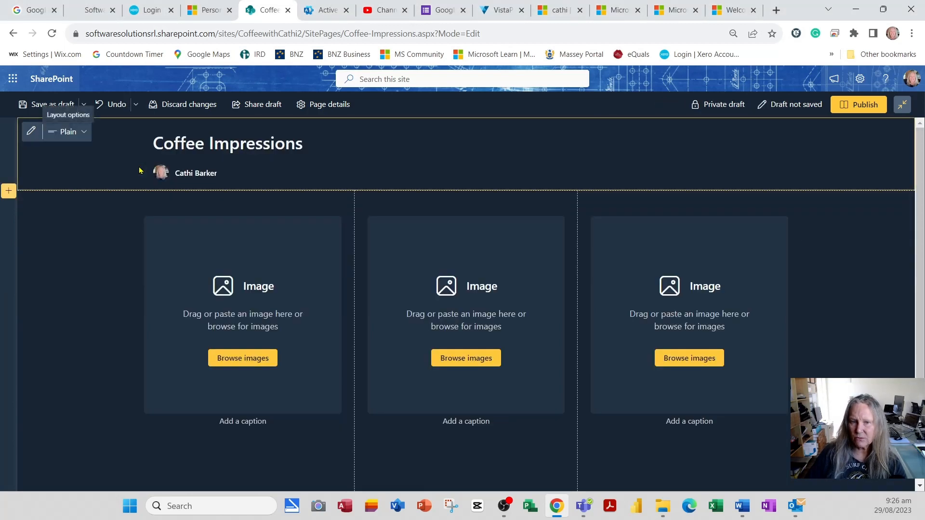
click(76, 131)
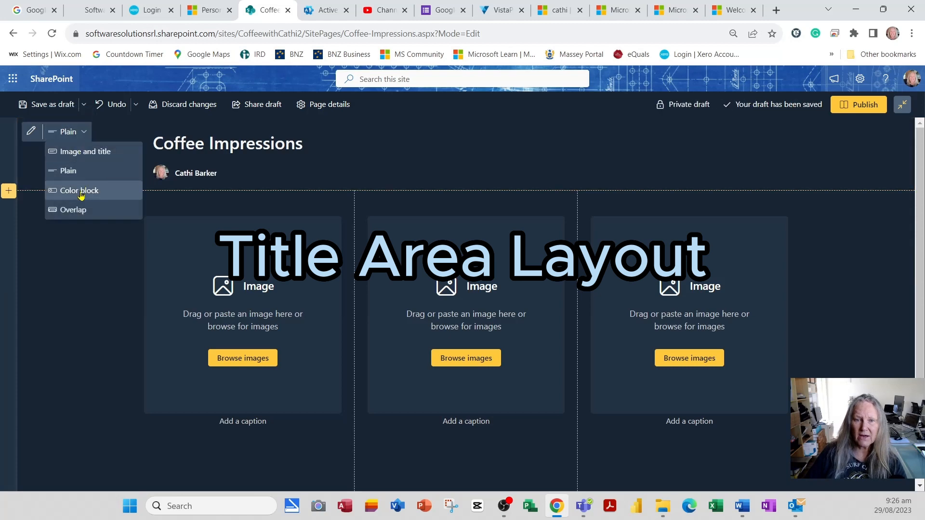
click(80, 192)
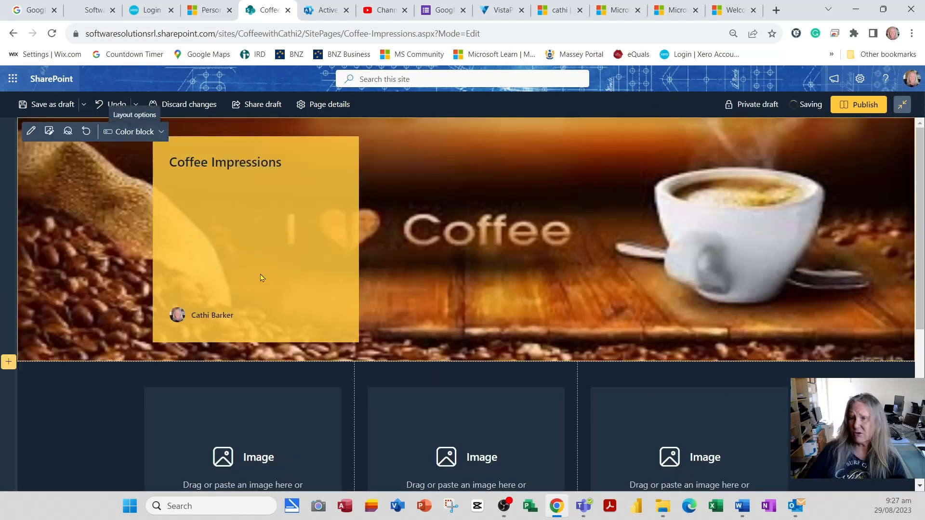
click(140, 132)
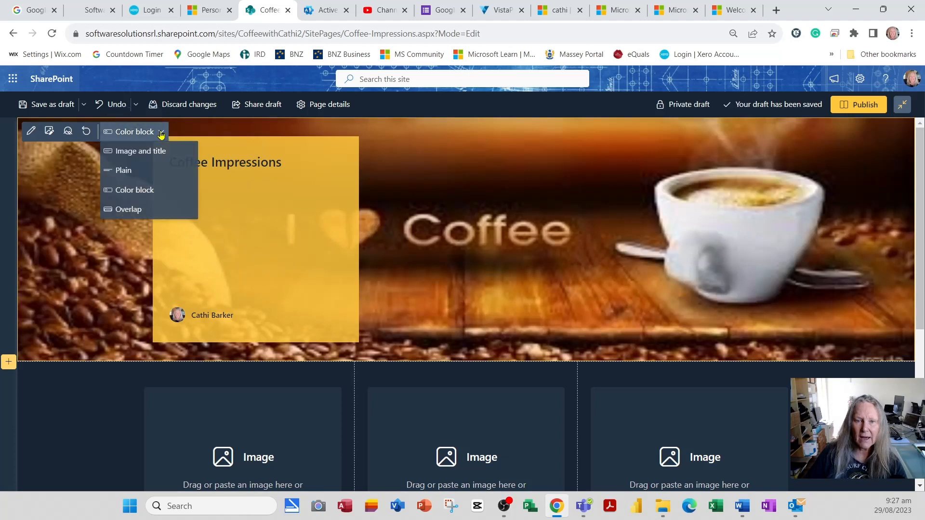
click(143, 211)
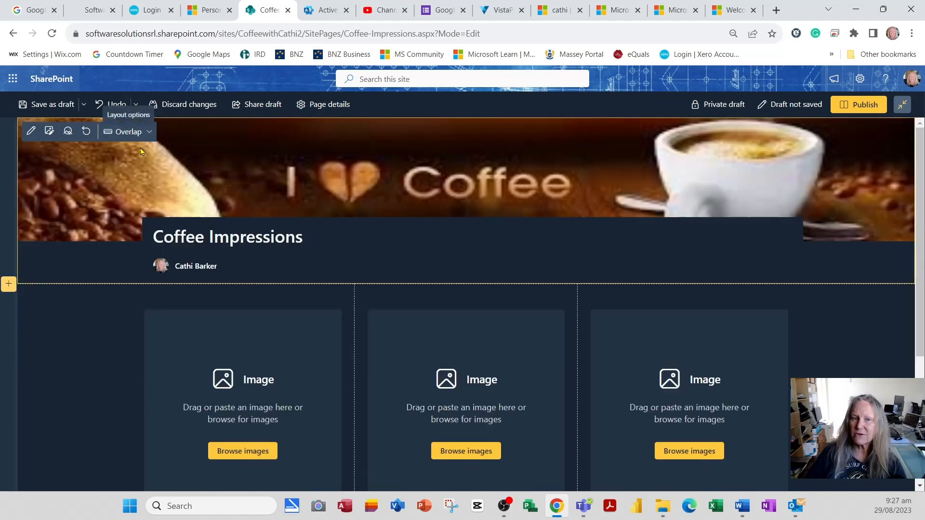
click(136, 135)
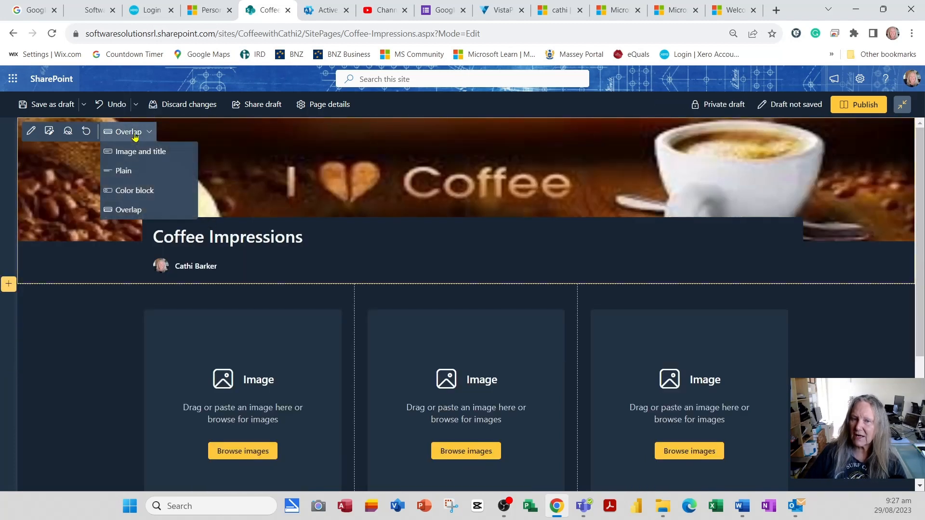
click(125, 211)
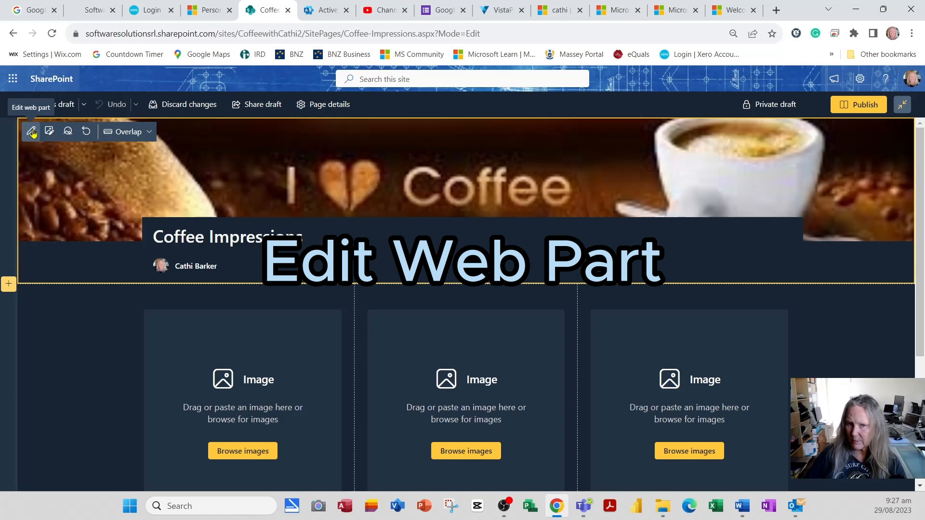
Open the title area's properties and try the Color block layout and Center alignment, restoring Overlap and Left.
click(32, 132)
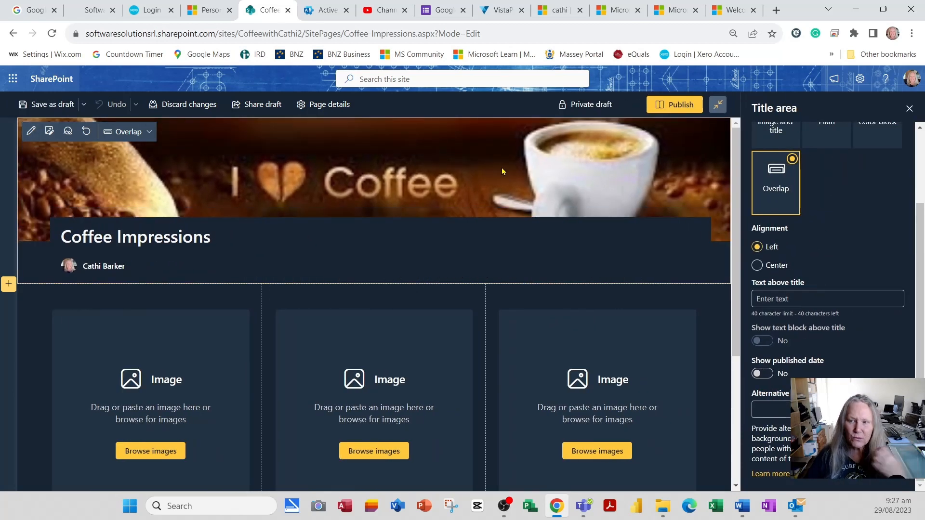
scroll(840, 246, up, 2)
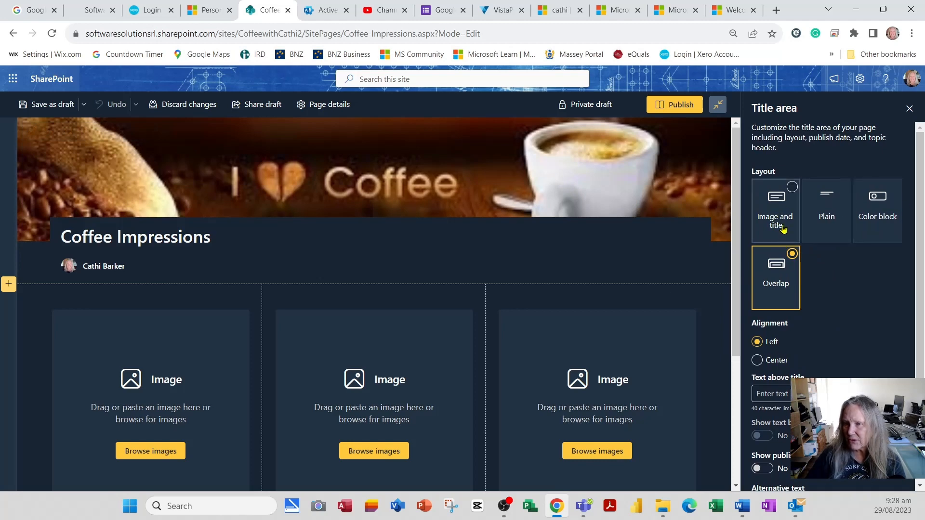
click(892, 218)
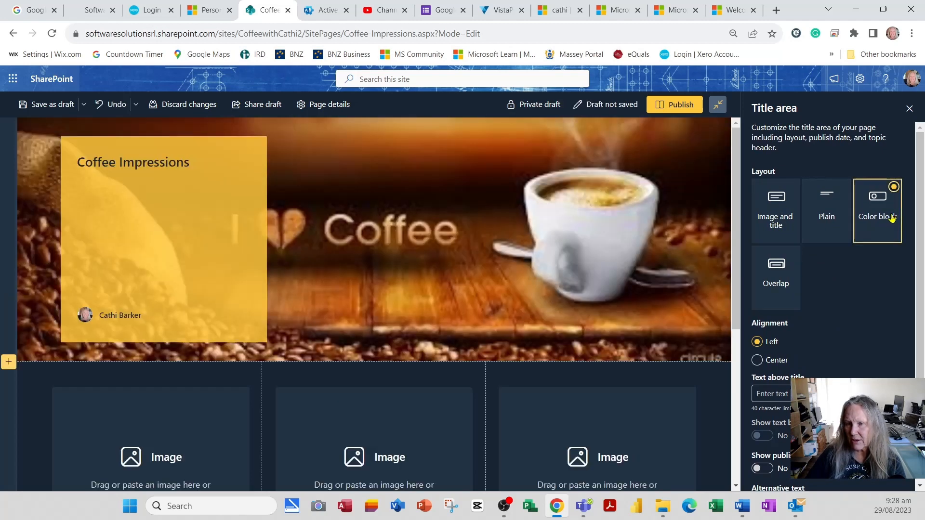
click(783, 280)
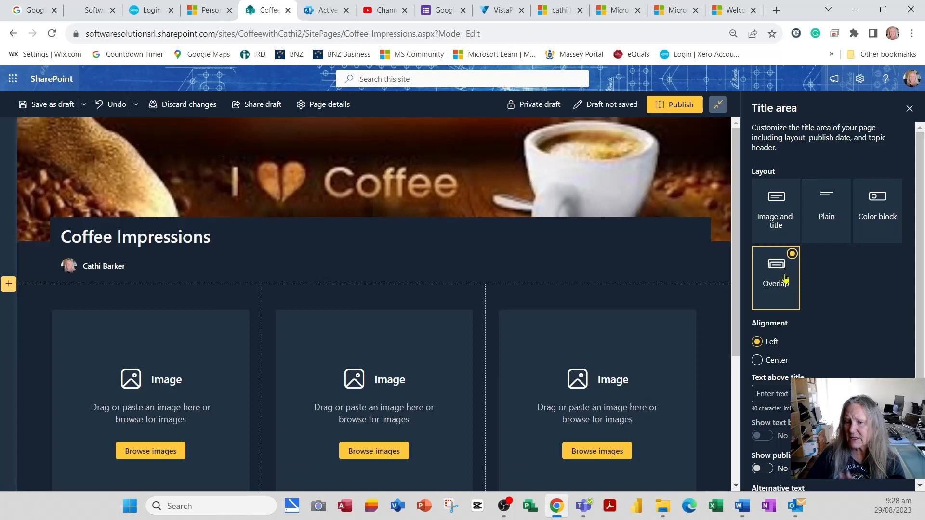
click(778, 363)
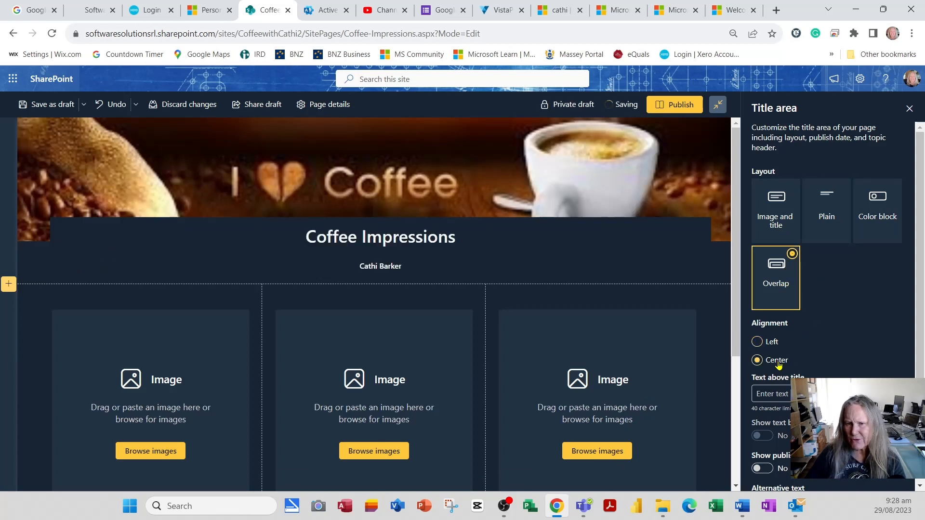
click(771, 345)
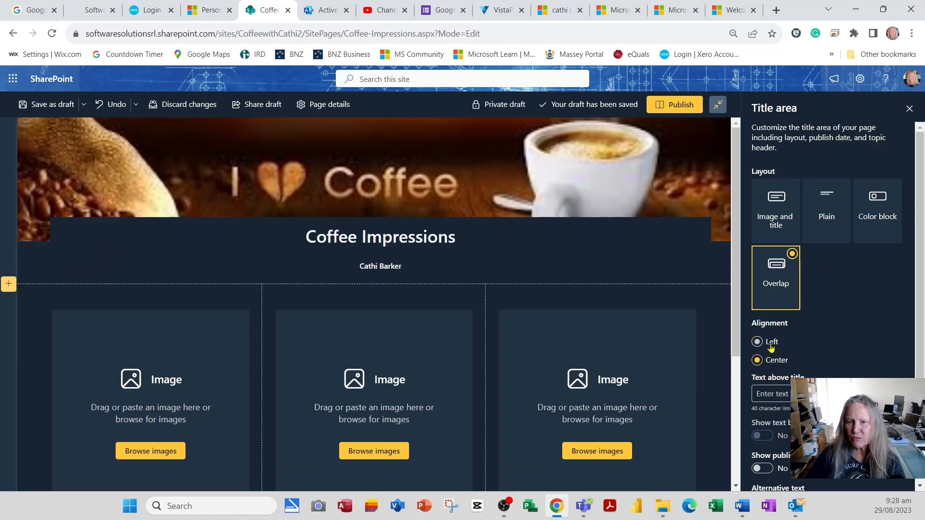
Add "FASCINATING WORLD OF COFFEE" as the text above the title, then toggle its text block off and back on.
scroll(856, 339, down, 1)
click(856, 335)
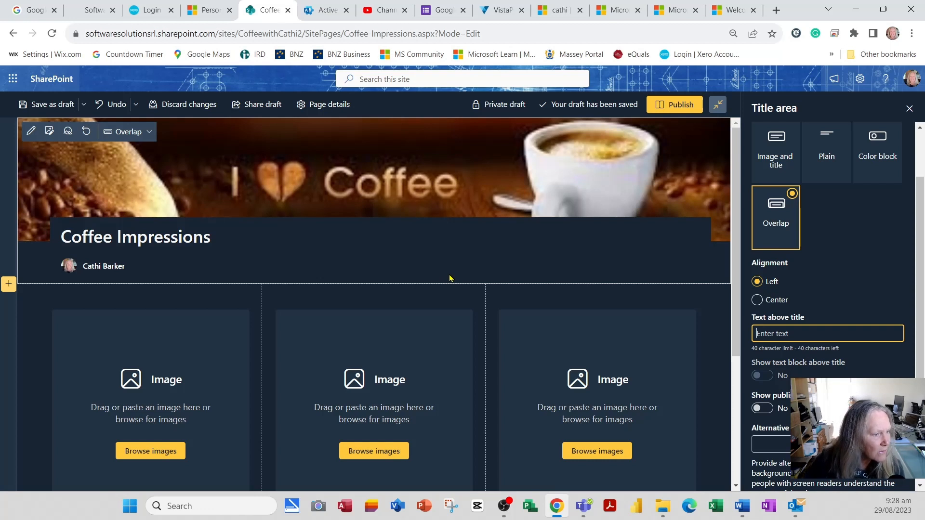
text(FA)
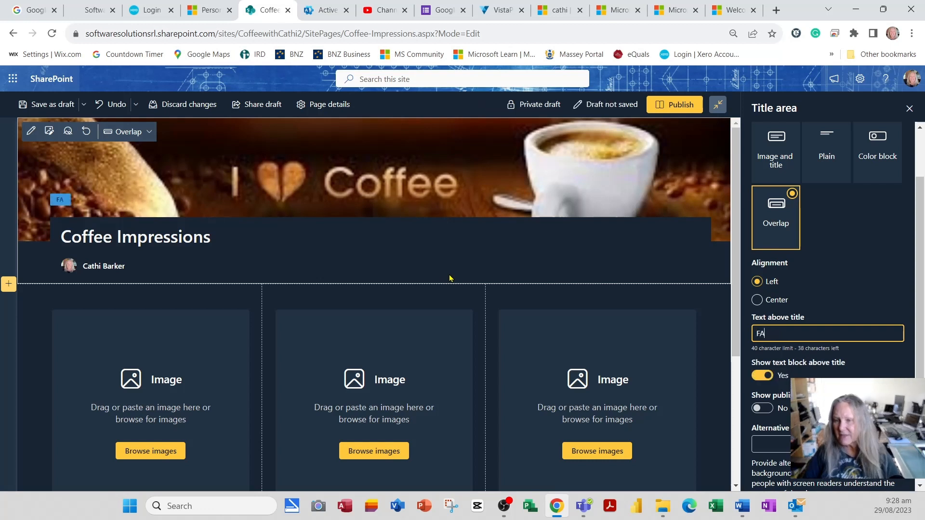
text(SCINATI)
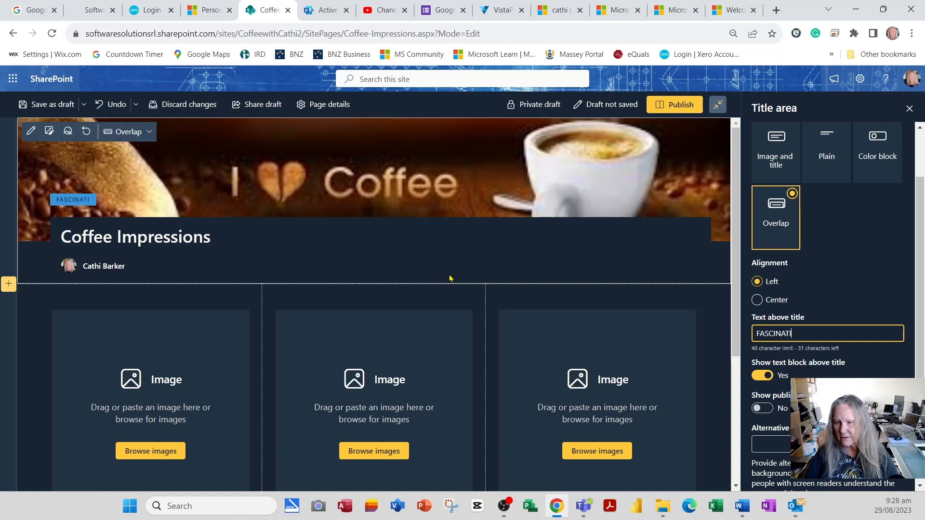
text(NG WORLD OF COFFEE)
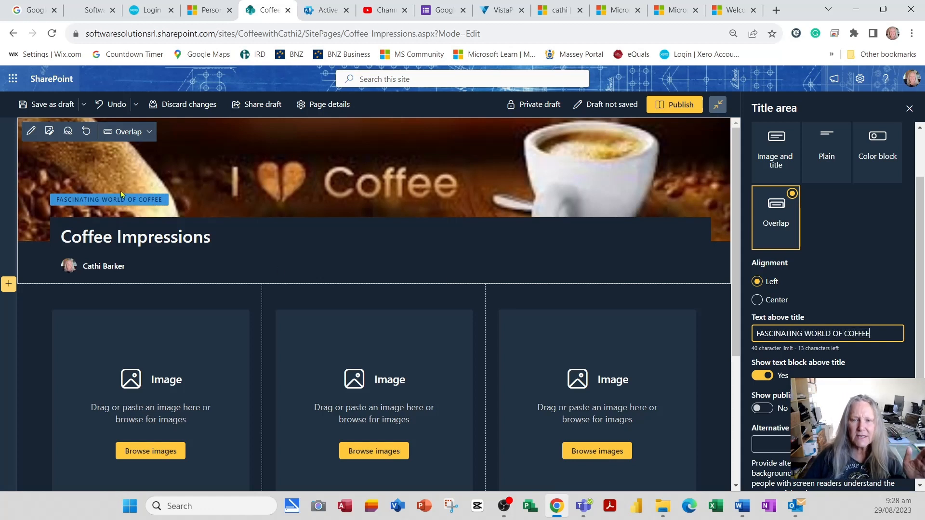
click(761, 375)
click(766, 375)
Show the published date in the title area, and close the title area properties.
scroll(766, 375, down, 1)
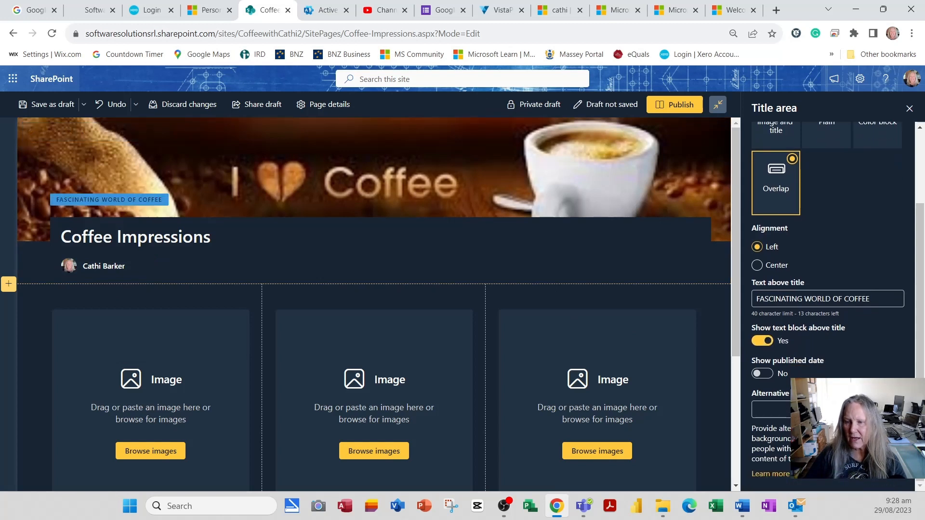
click(766, 375)
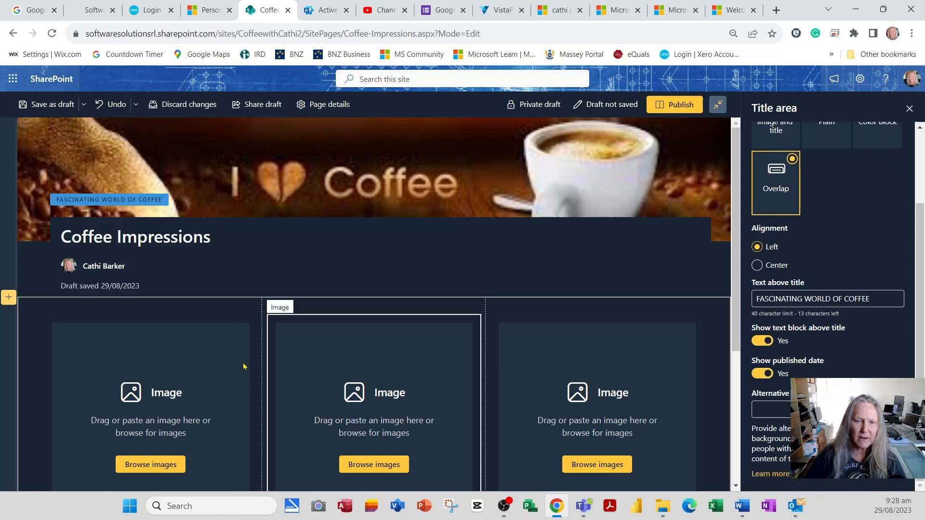
click(88, 285)
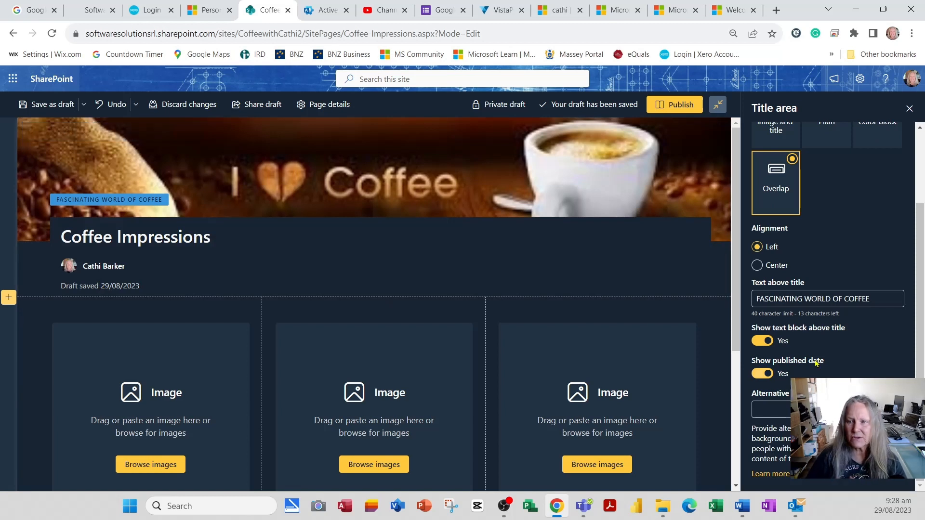
click(910, 109)
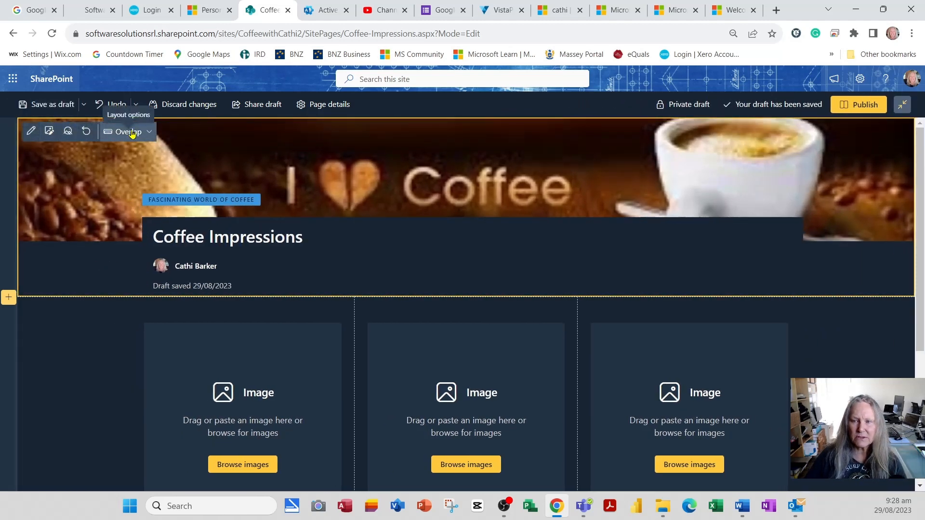
Reopen and close the title area's properties, and change its layout to Image and title.
click(31, 131)
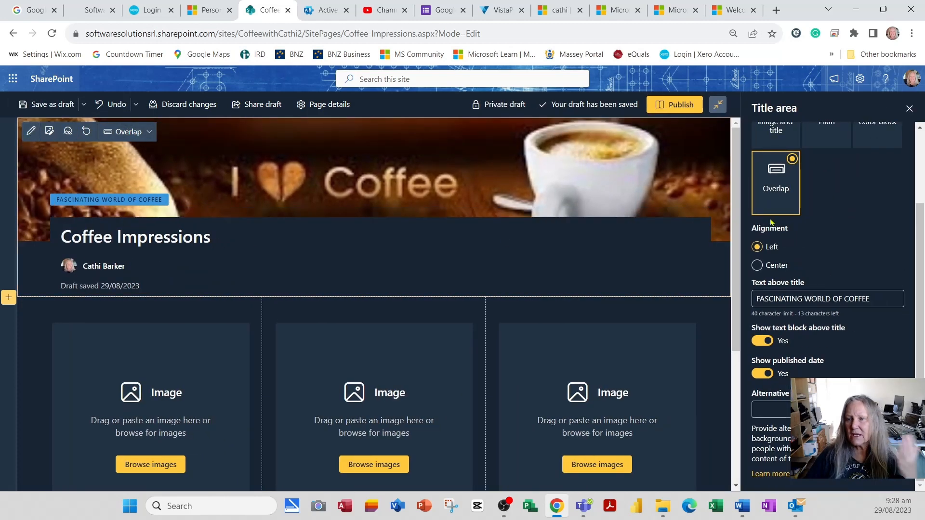
click(909, 109)
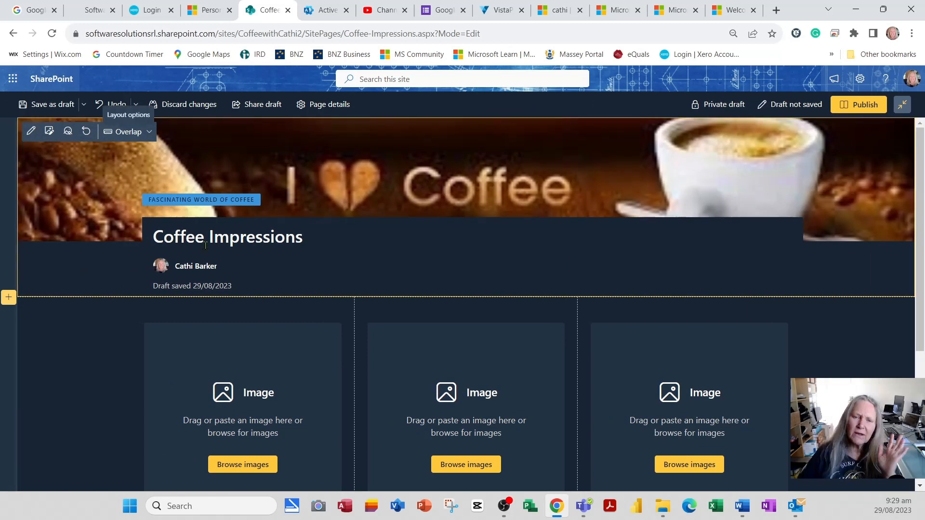
click(130, 132)
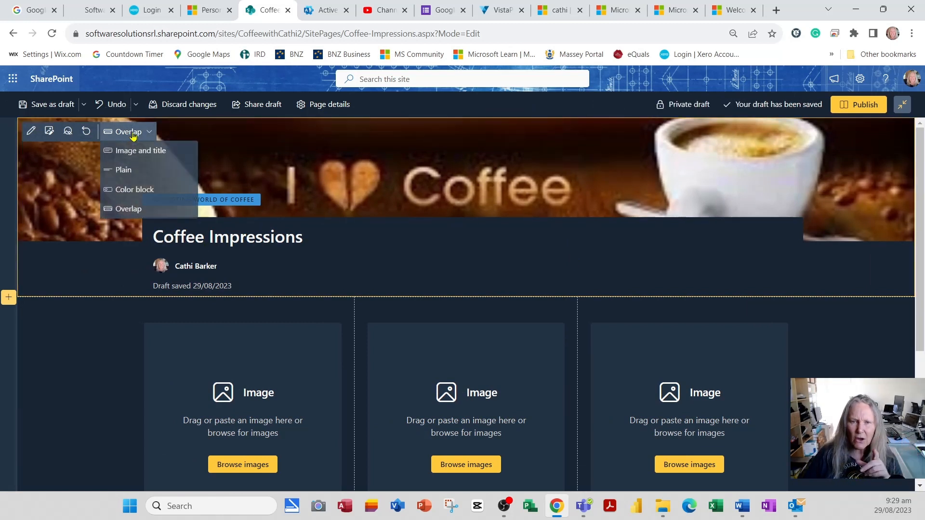
click(140, 152)
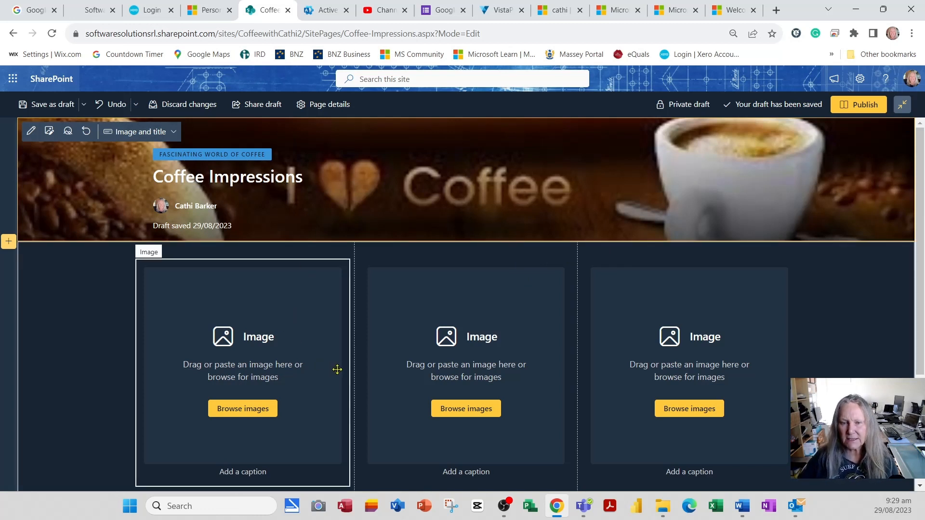
Dismiss the image feature tips, and insert the recent image of a hand picking red coffee cherries into the first column's image web part.
scroll(338, 370, down, 3)
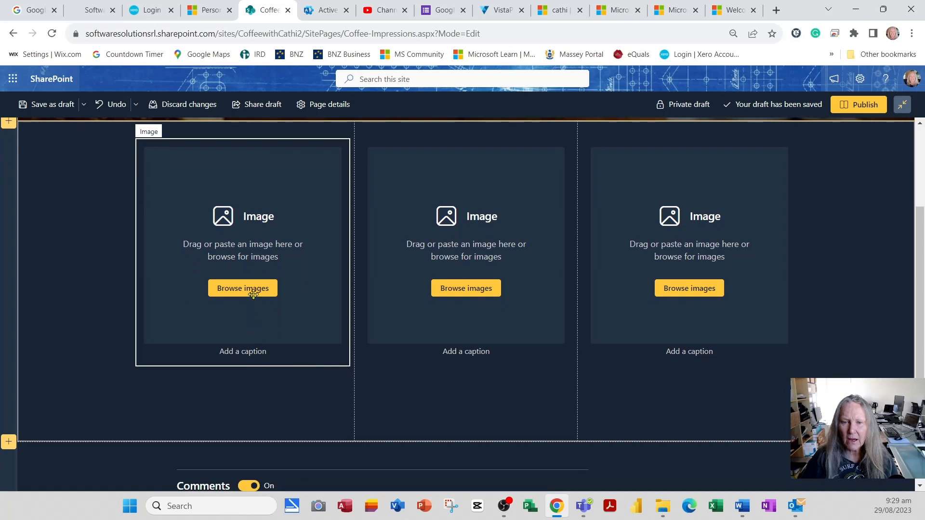
click(253, 294)
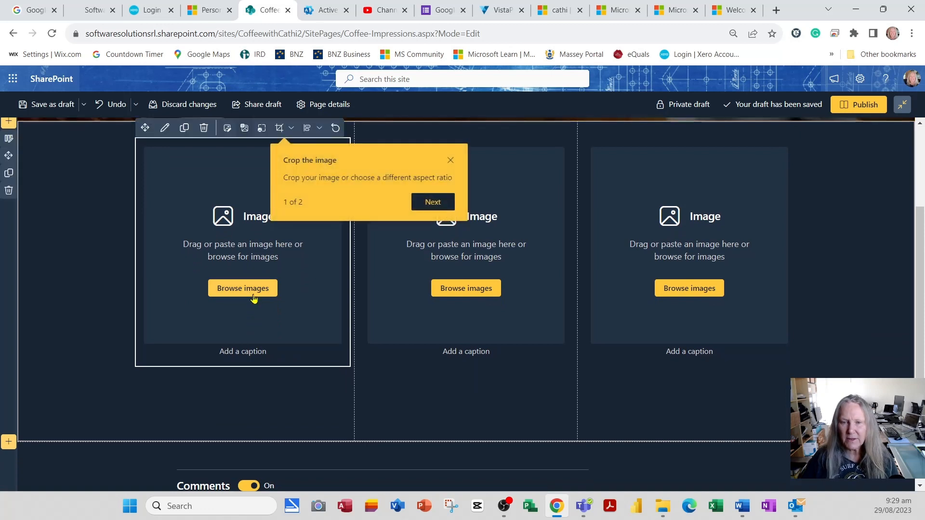
click(438, 206)
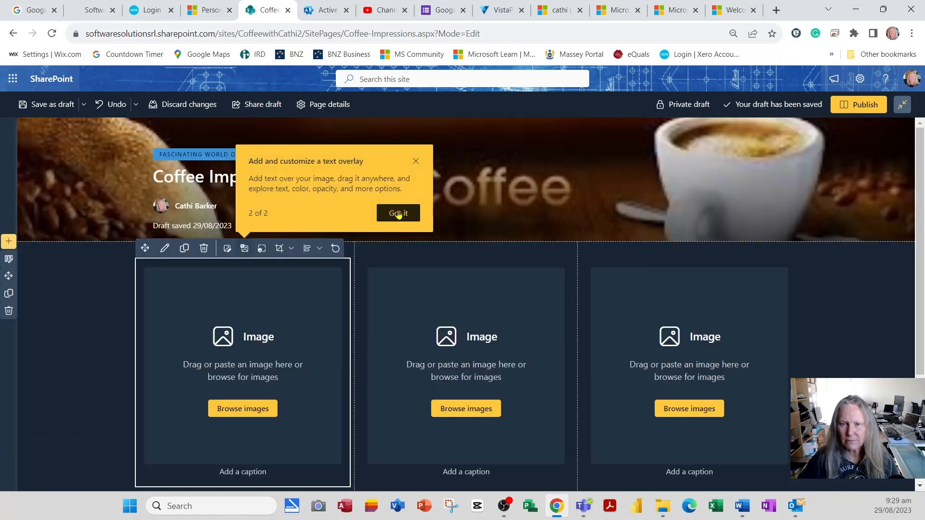
click(406, 215)
click(237, 410)
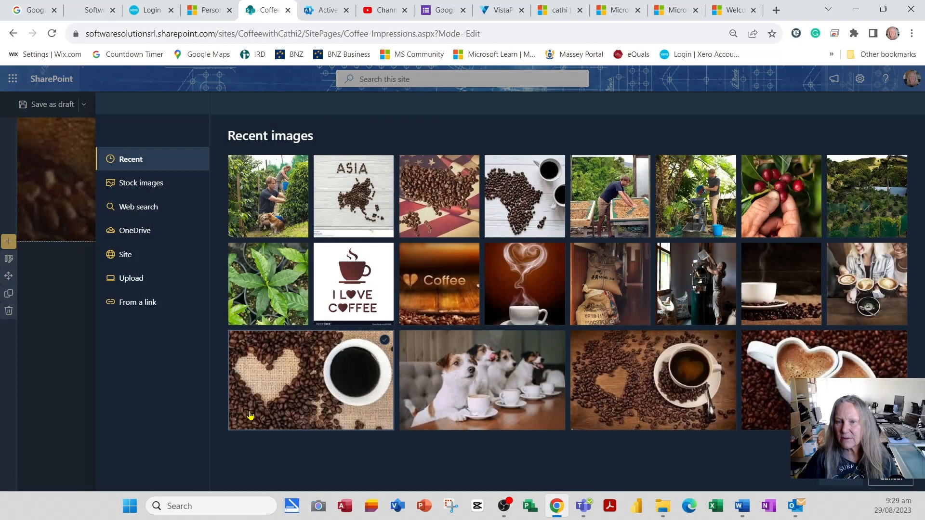
click(795, 217)
click(839, 483)
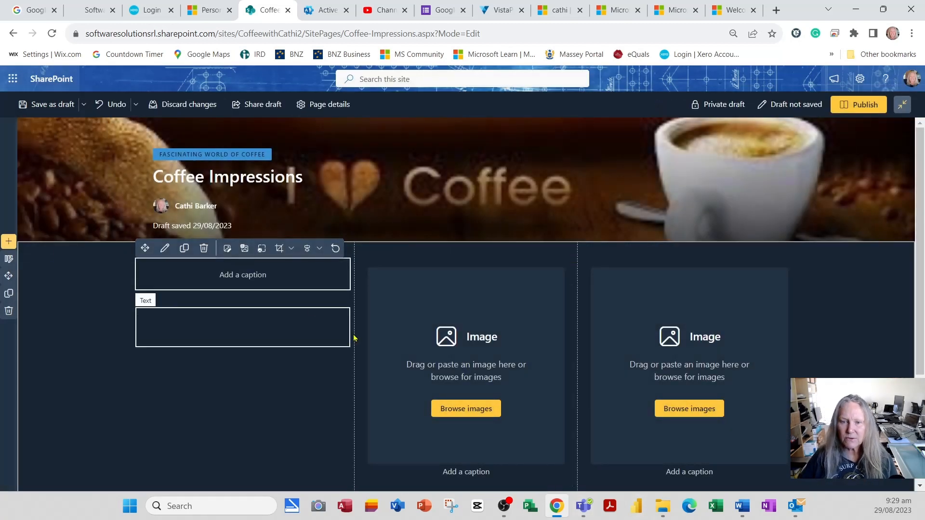
Insert the recent image of the hillside coffee plantation into the middle column's image web part.
click(484, 413)
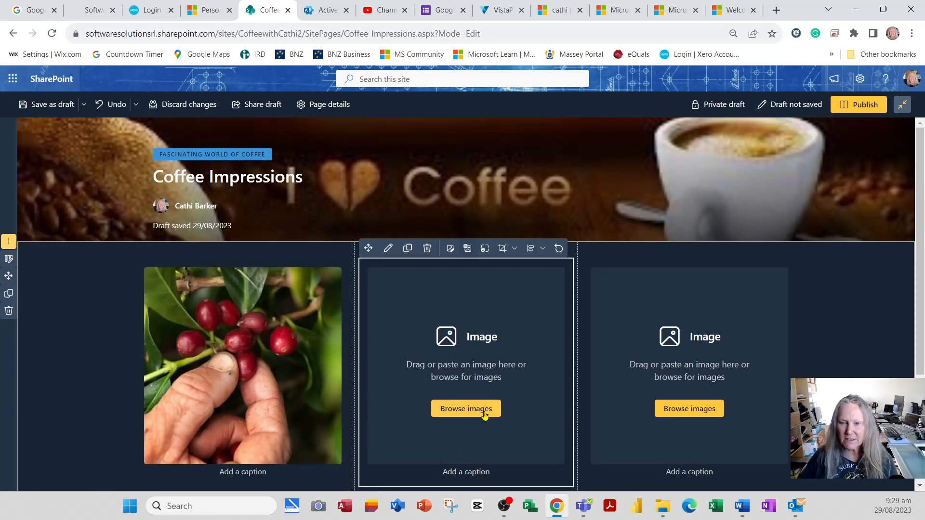
click(485, 414)
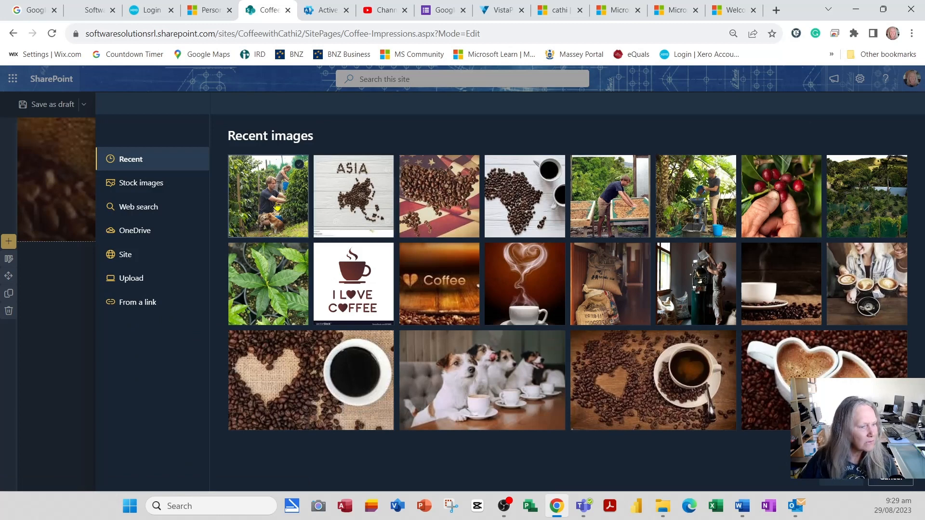
click(876, 207)
click(828, 481)
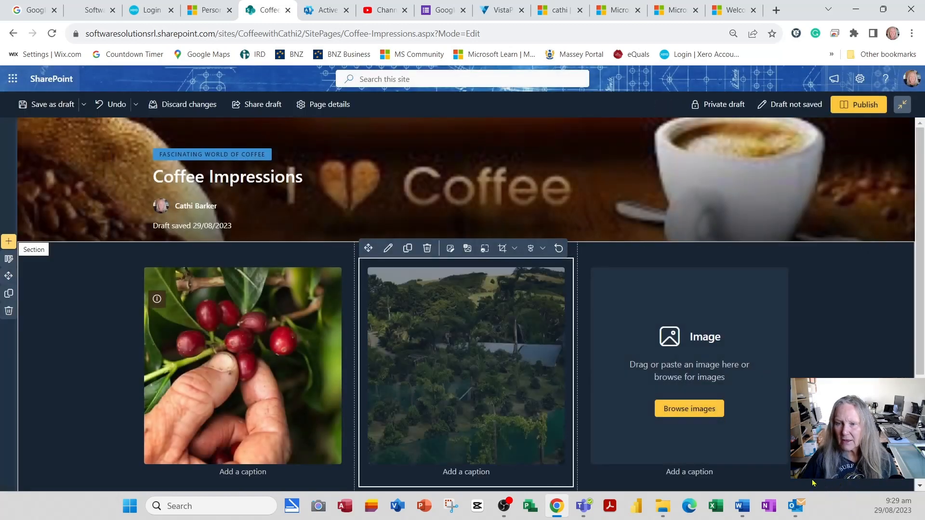
Insert the recent image of the stacked coffee sacks into the third column's image web part.
click(689, 409)
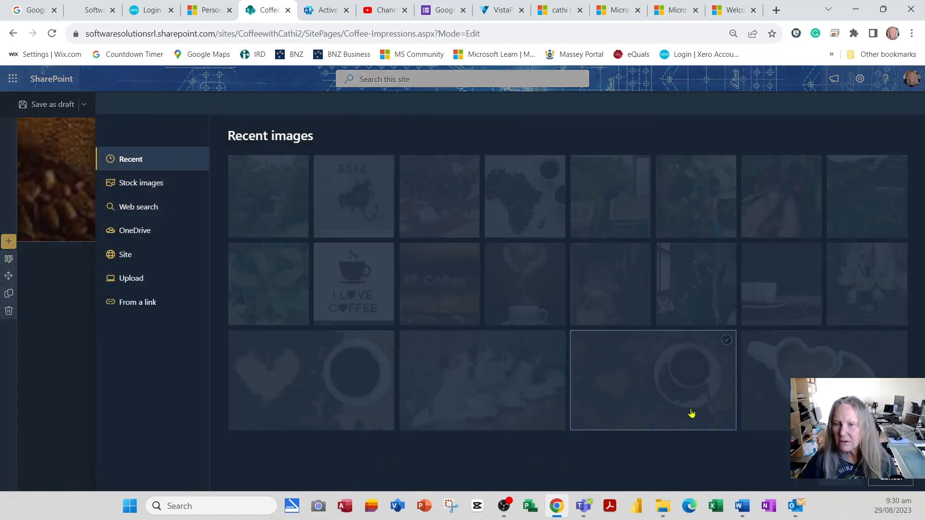
click(600, 273)
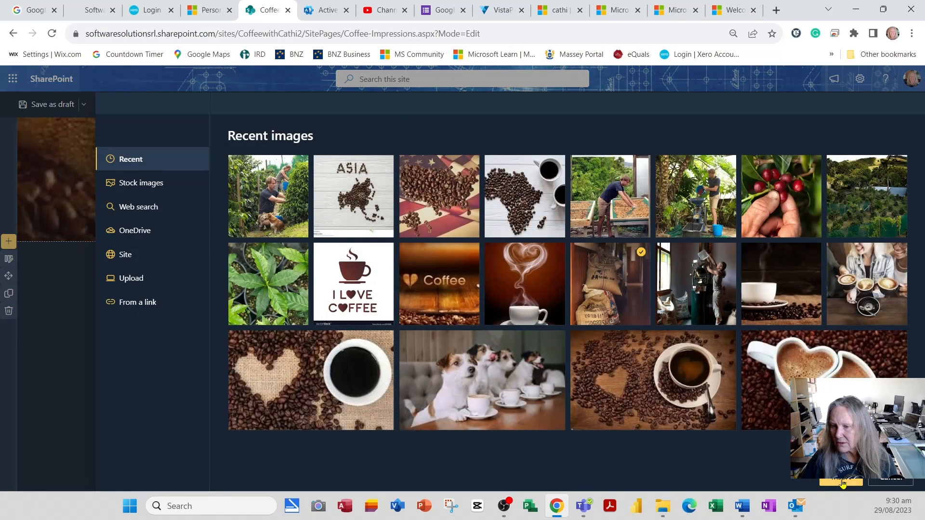
click(841, 482)
Caption the coffee cherries image in the first column "Coffee Beans".
scroll(574, 387, down, 2)
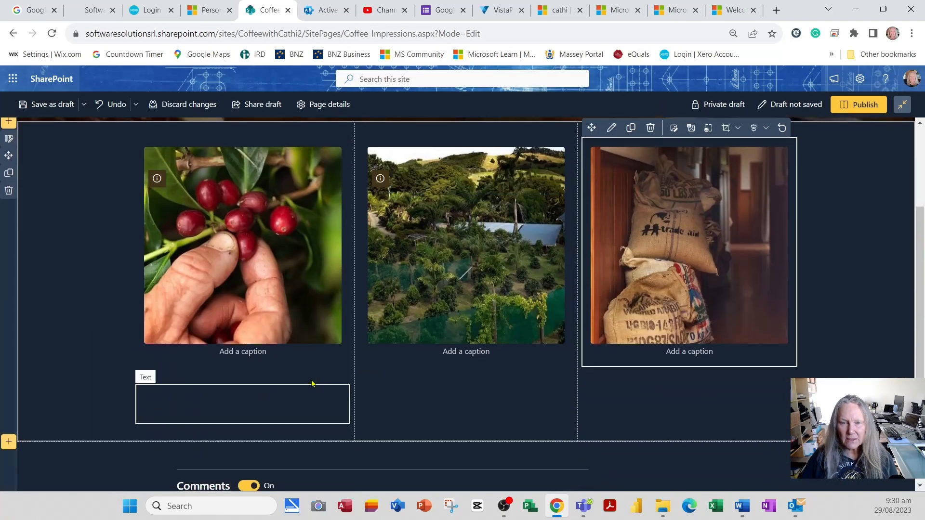
click(271, 352)
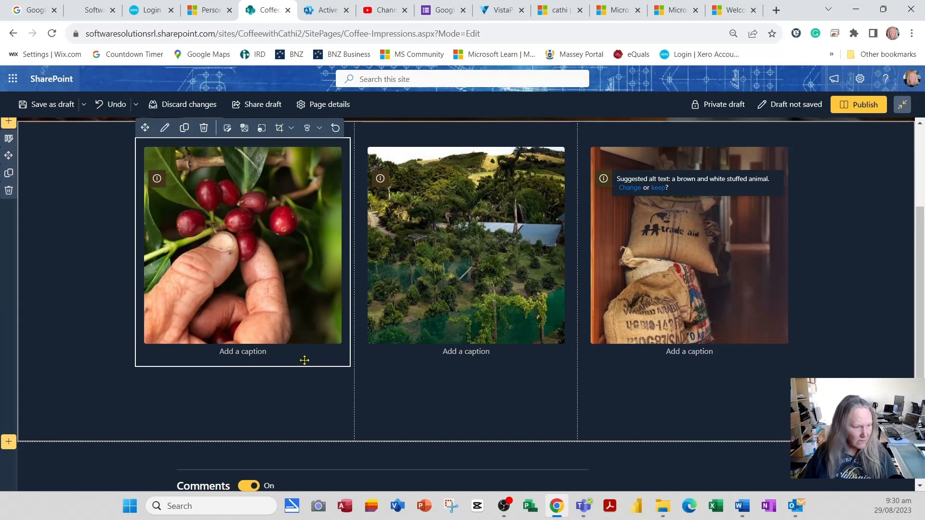
text(cOFFEE)
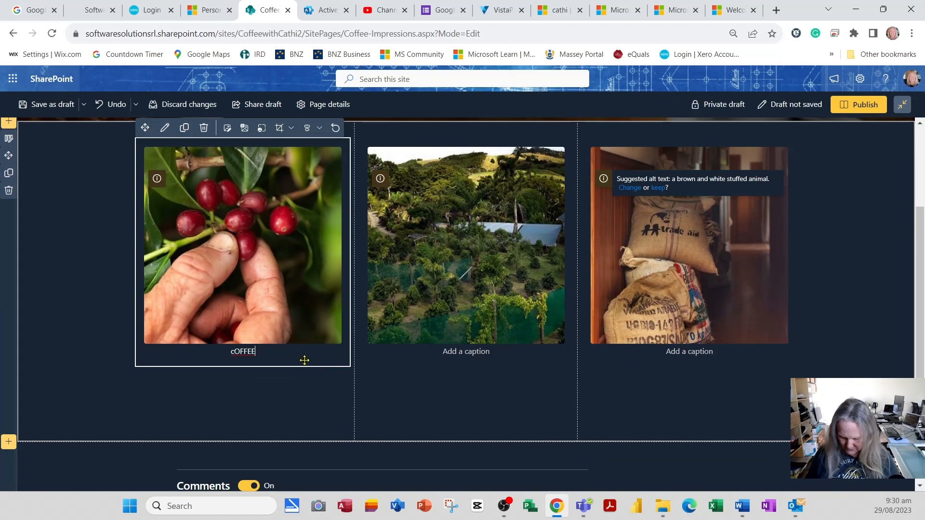
key(ctrl+a)
text(Coffee )
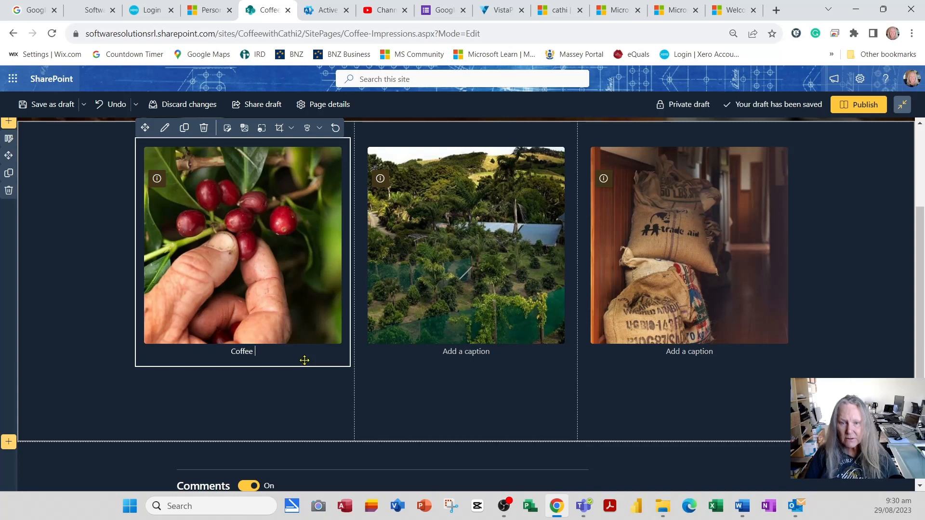
text(Beans)
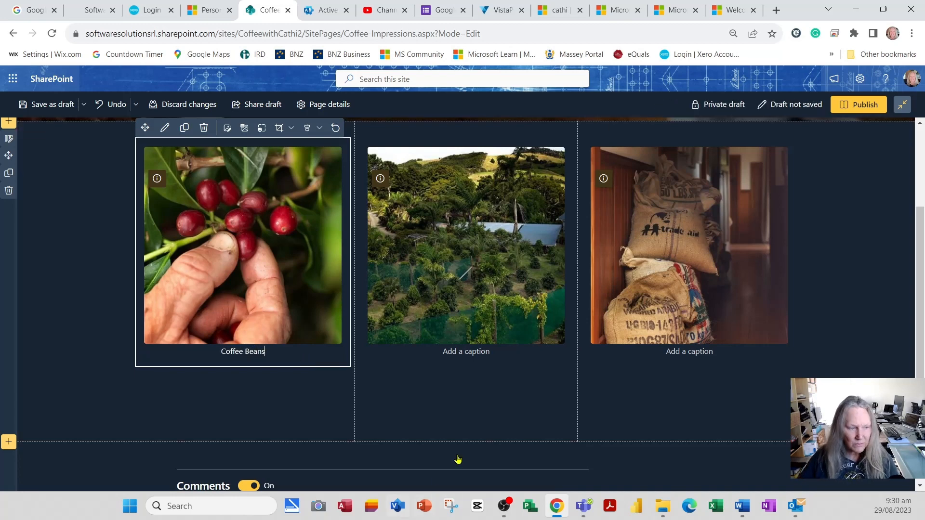
Caption the plantation image "Coffee Plants" and the coffee sacks image "Coffee Bags".
click(485, 354)
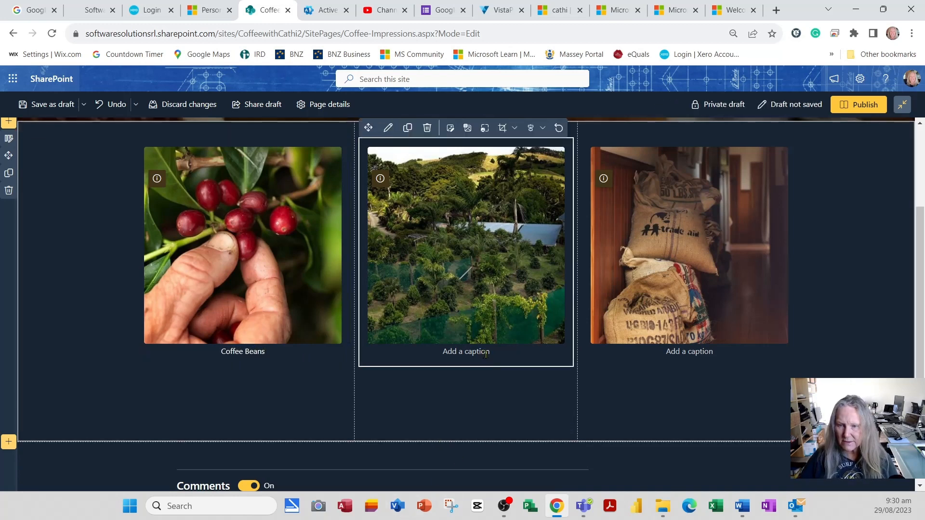
text(Coffee Plants)
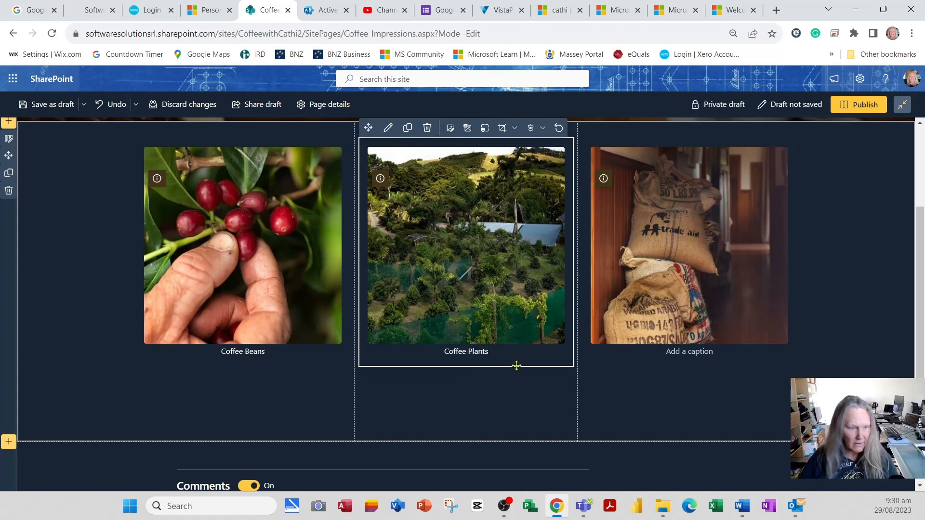
click(695, 351)
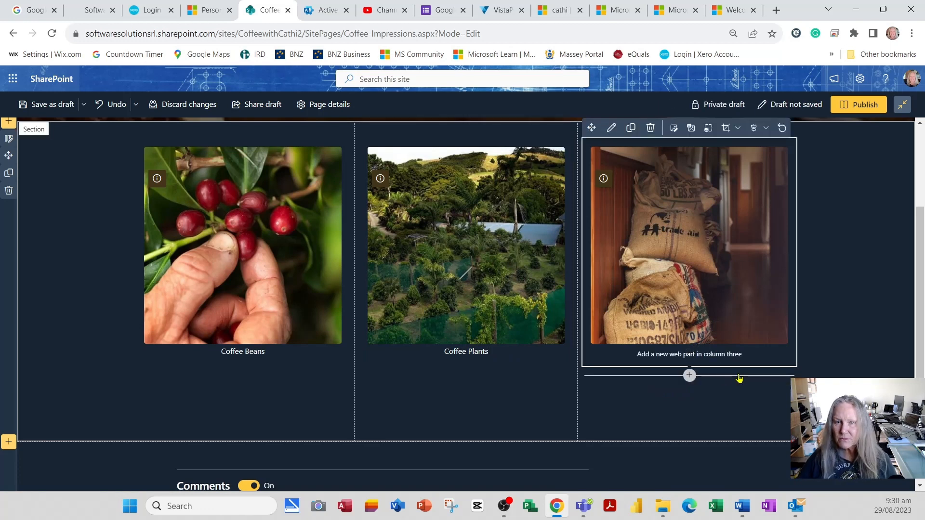
text(Coffee )
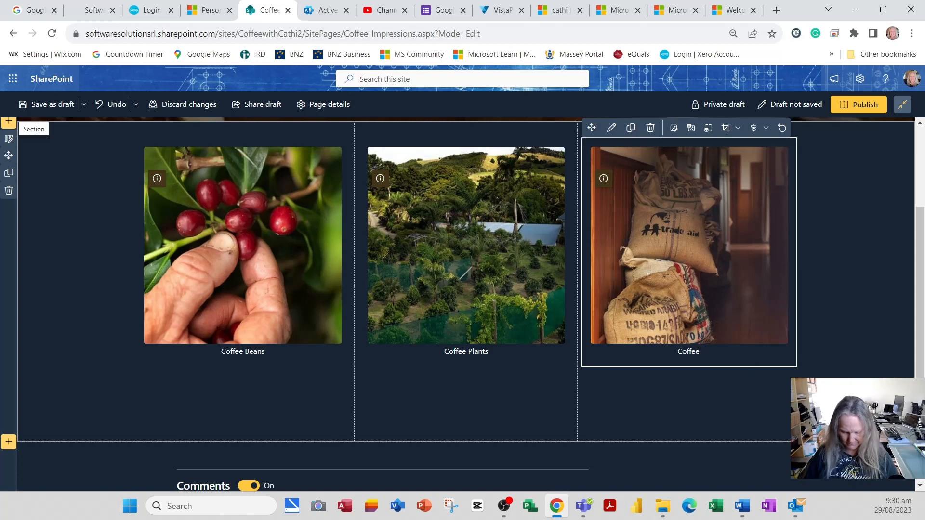
text(Bags)
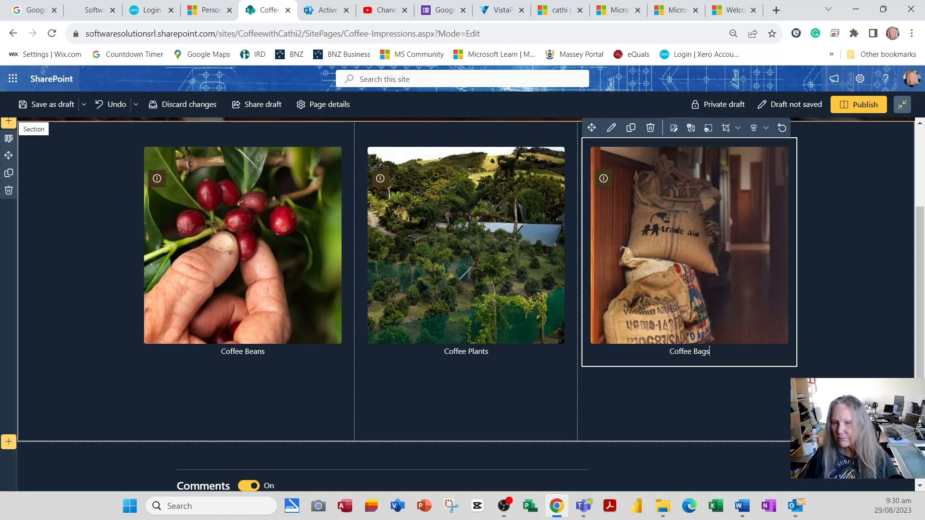
Activate the text area below the Coffee Beans image, then switch to Word and copy the "Before 1000 A.D." milestone from Coffee Milestones.docx.
click(262, 400)
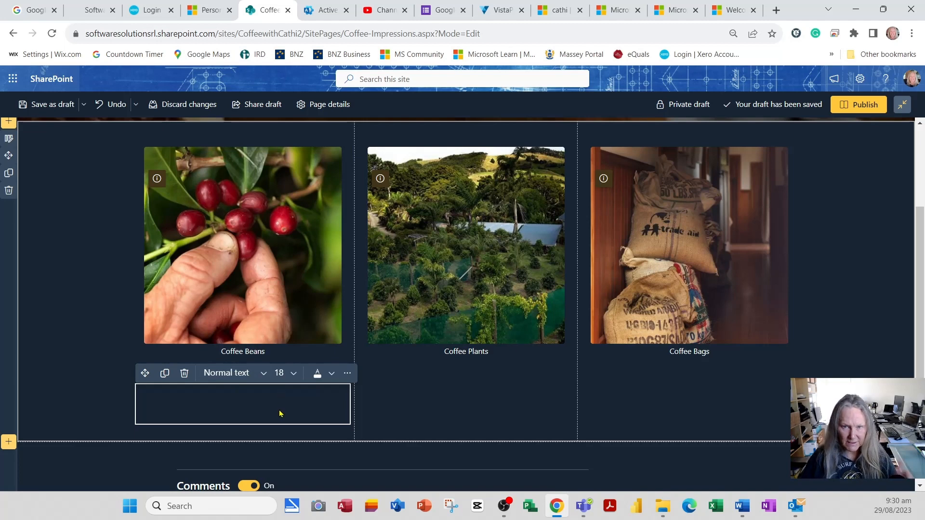
key(alt+Tab)
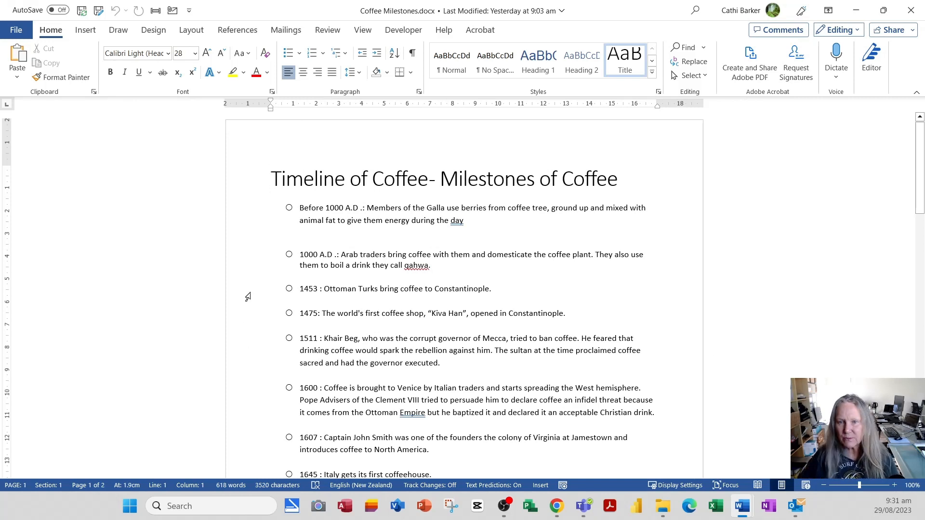
click(256, 216)
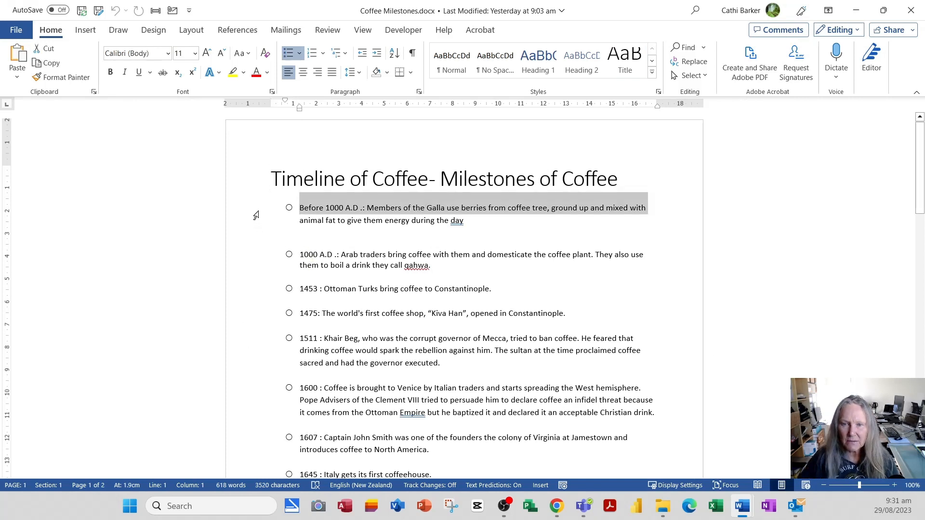
double_click(256, 216)
key(ctrl+c)
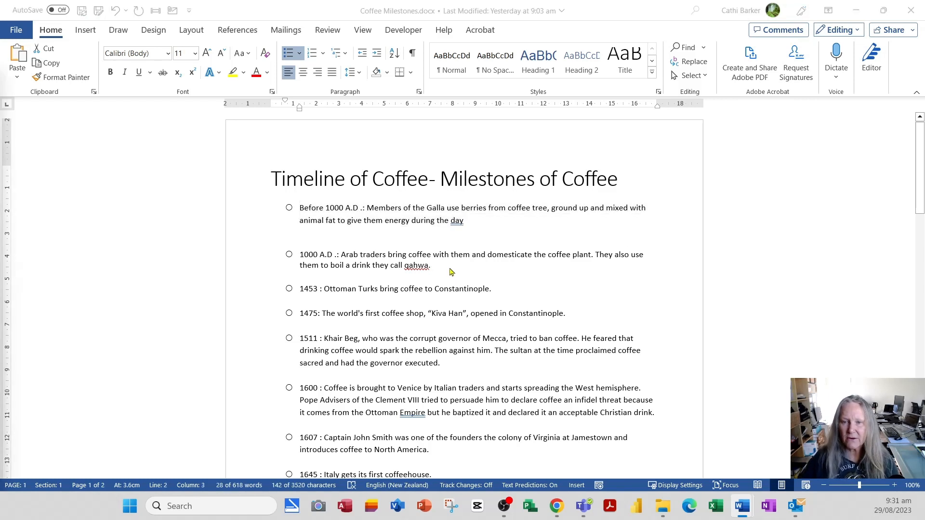
Back on the SharePoint page, paste the milestone as plain text below the Coffee Beans image and remove its leading bullet symbol and gap.
key(alt+Tab)
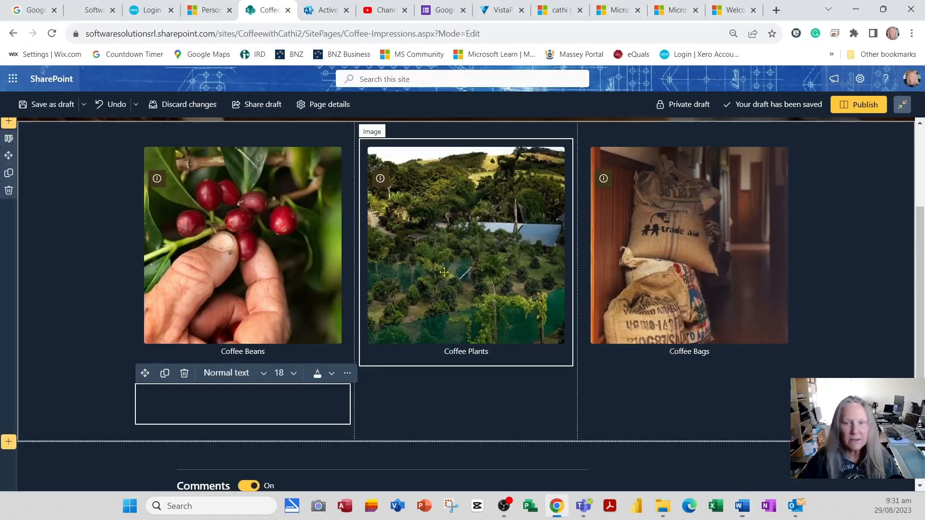
right_click(198, 396)
click(243, 316)
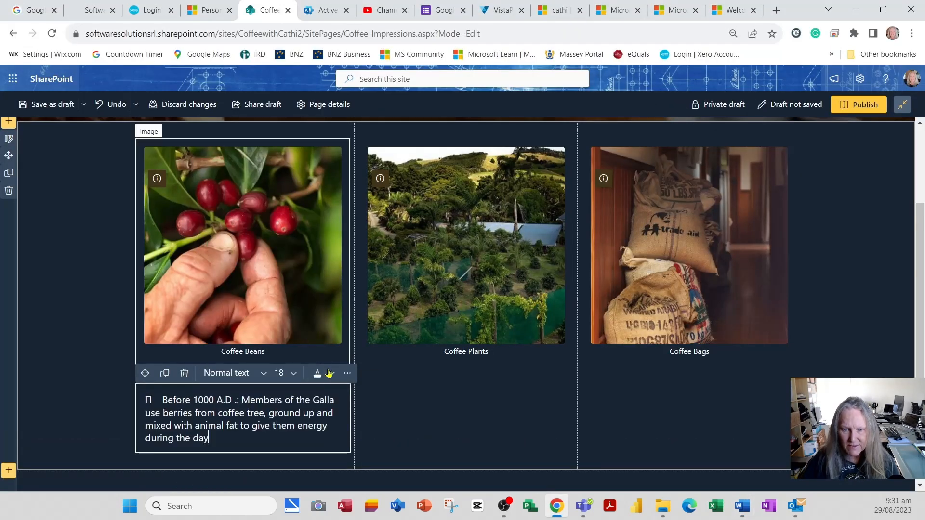
click(161, 400)
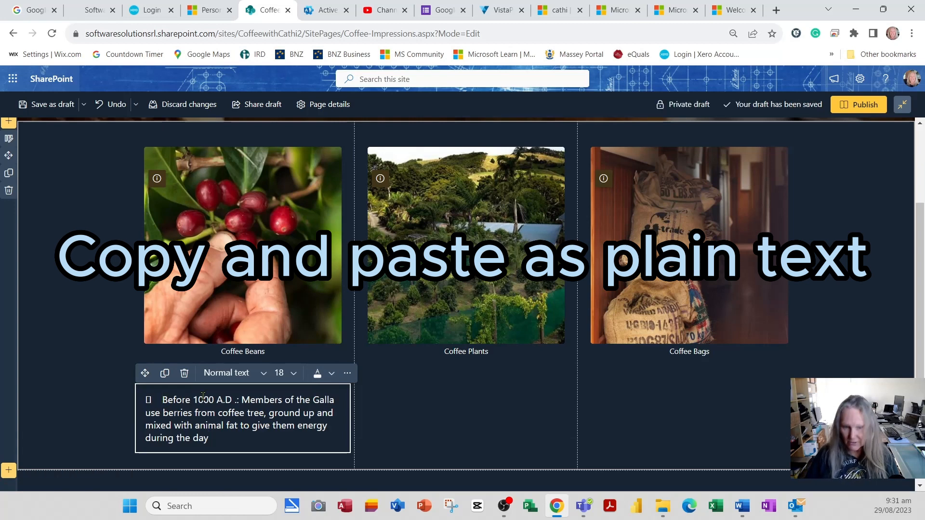
key(BackSpace)
key(BackSpace)
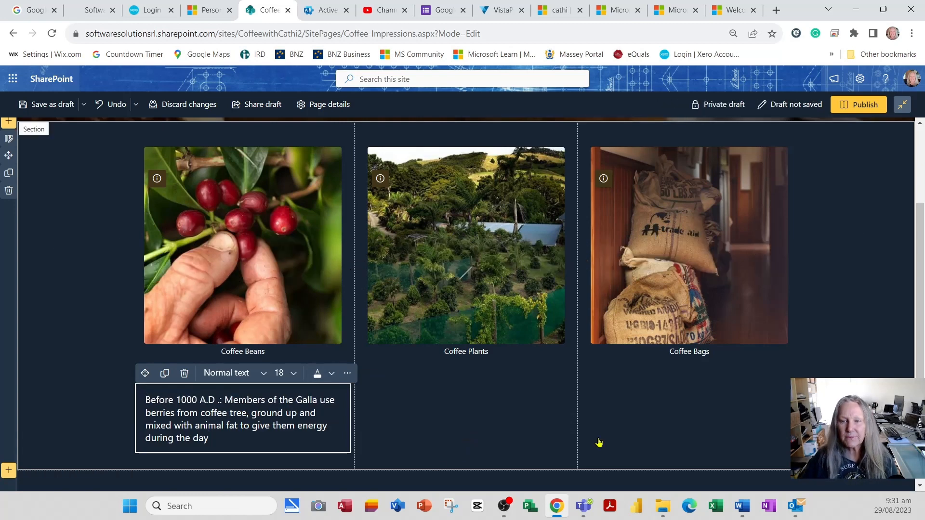
Switch to Word and select the 1690 milestone about the Dutch smuggling a coffee plant out of Mocha.
key(alt+Tab)
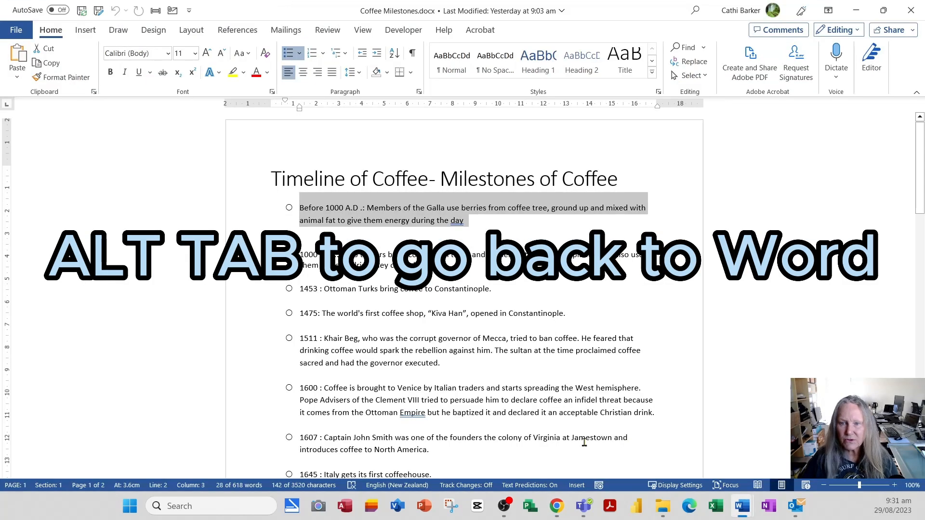
click(471, 348)
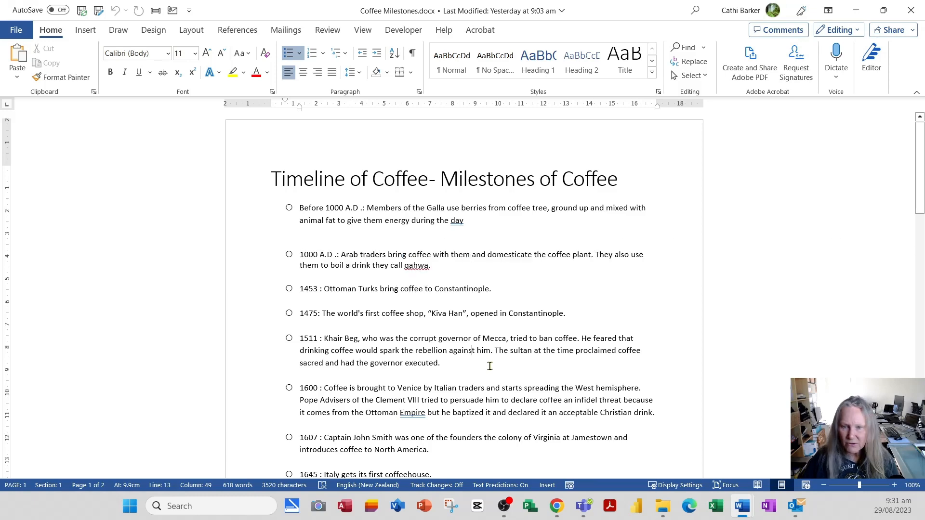
scroll(398, 362, down, 3)
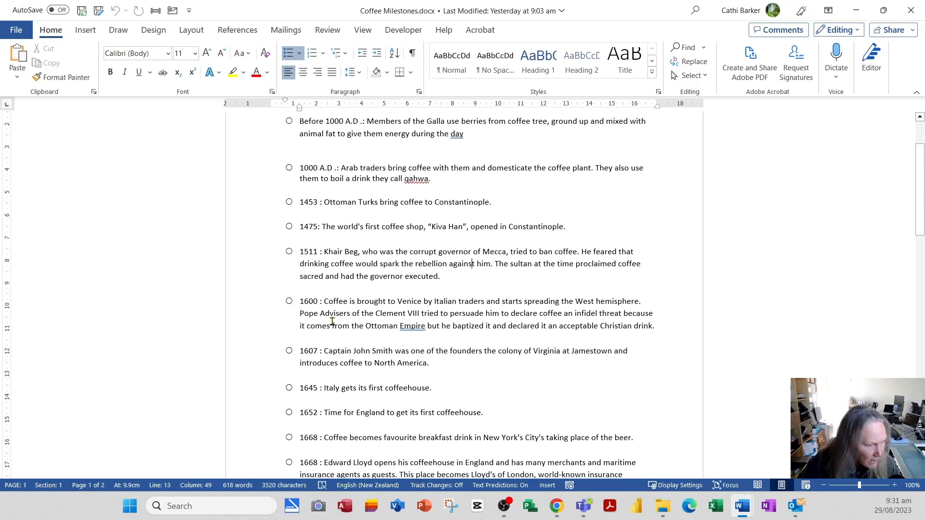
scroll(402, 369, down, 6)
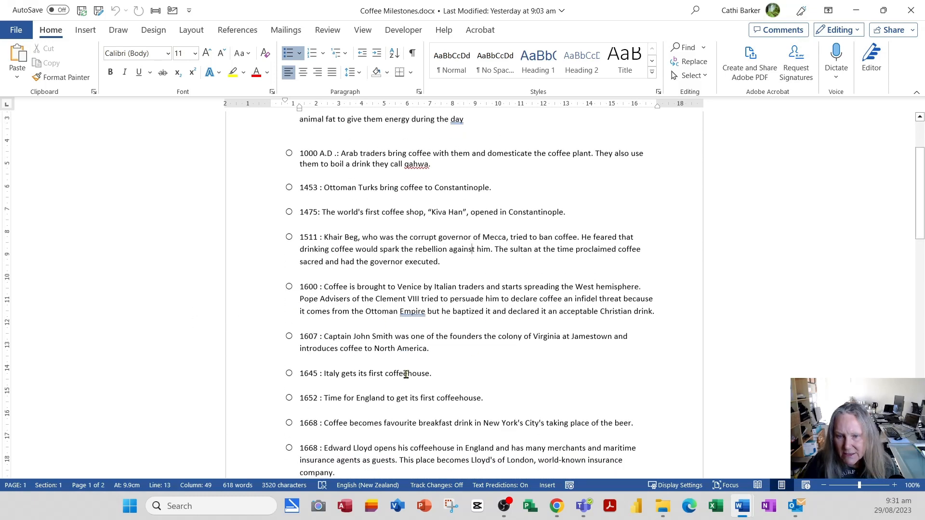
double_click(252, 404)
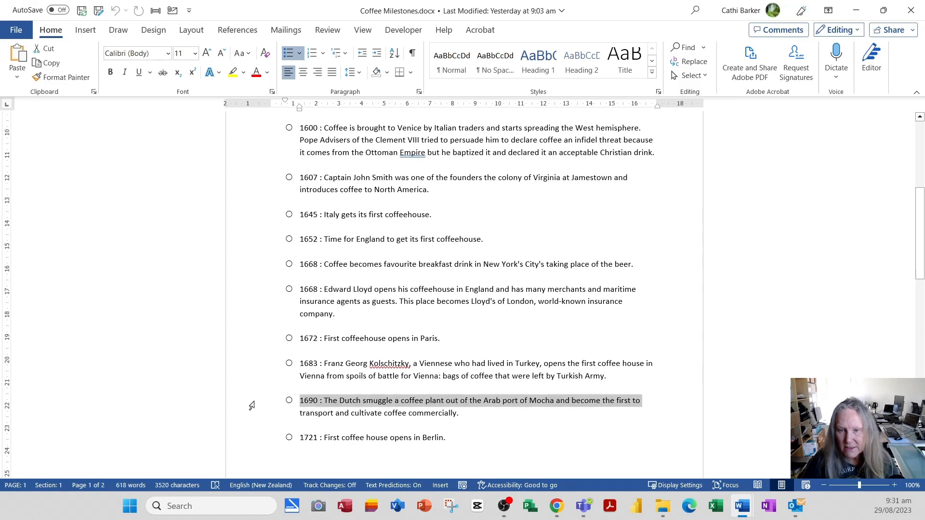
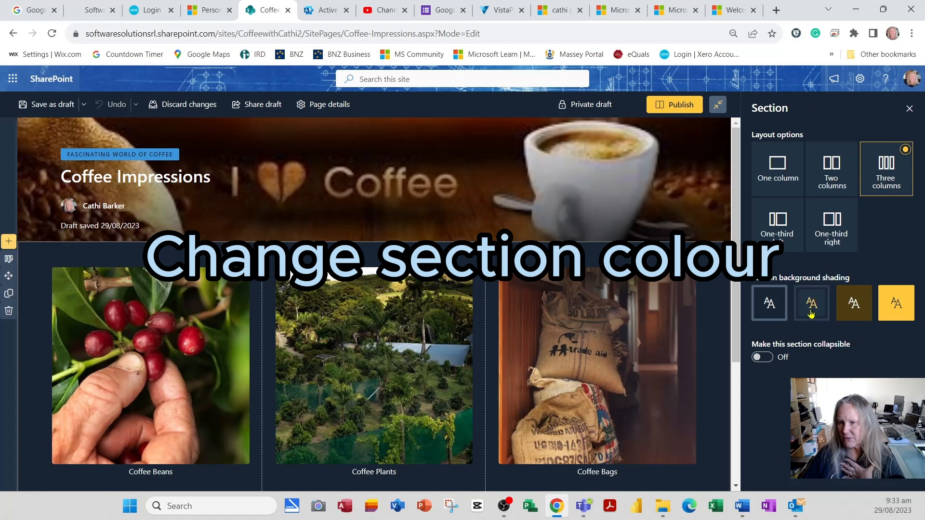
Apply the second background shading to the three-column section, make it collapsible, show its divider line, and align the expand/collapse icon left.
click(811, 305)
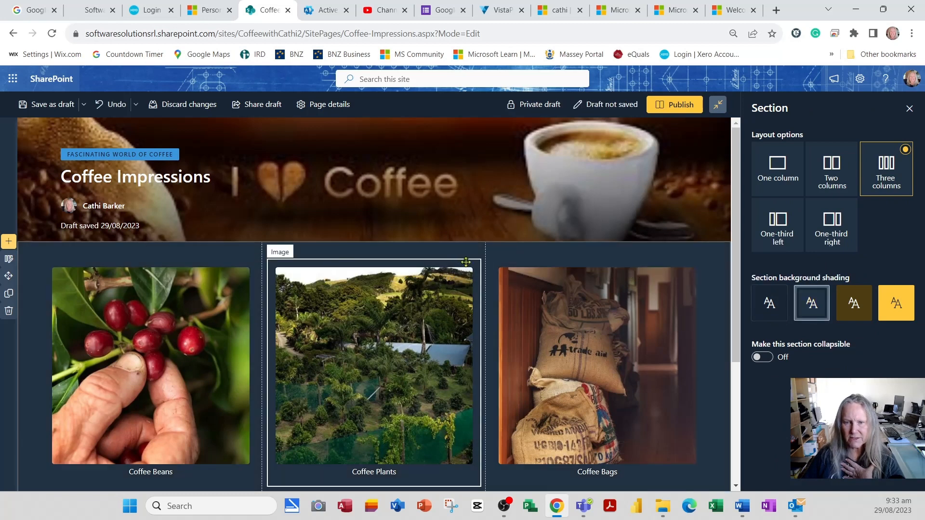
click(763, 357)
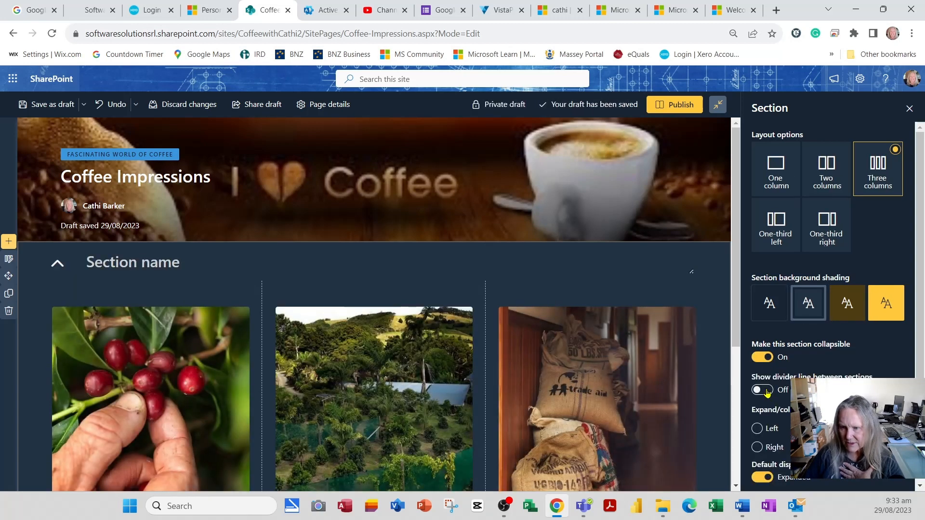
click(765, 391)
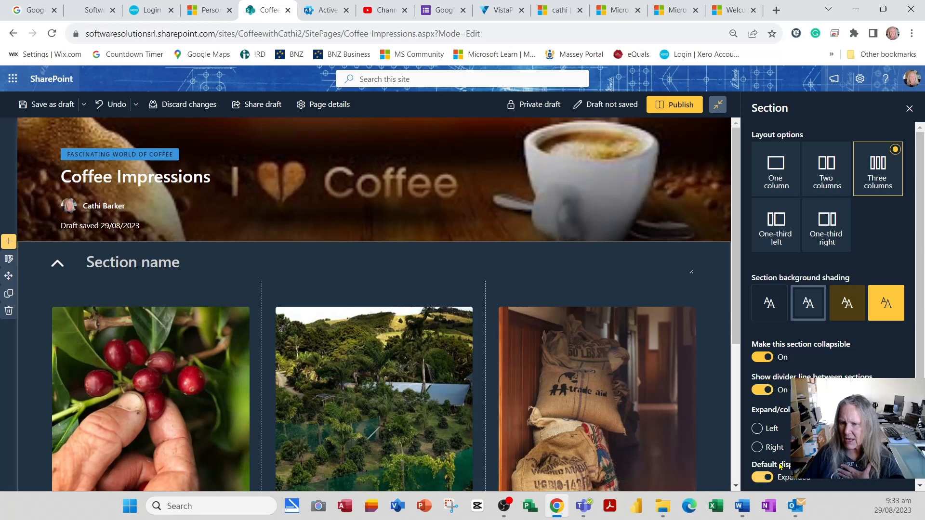
click(762, 430)
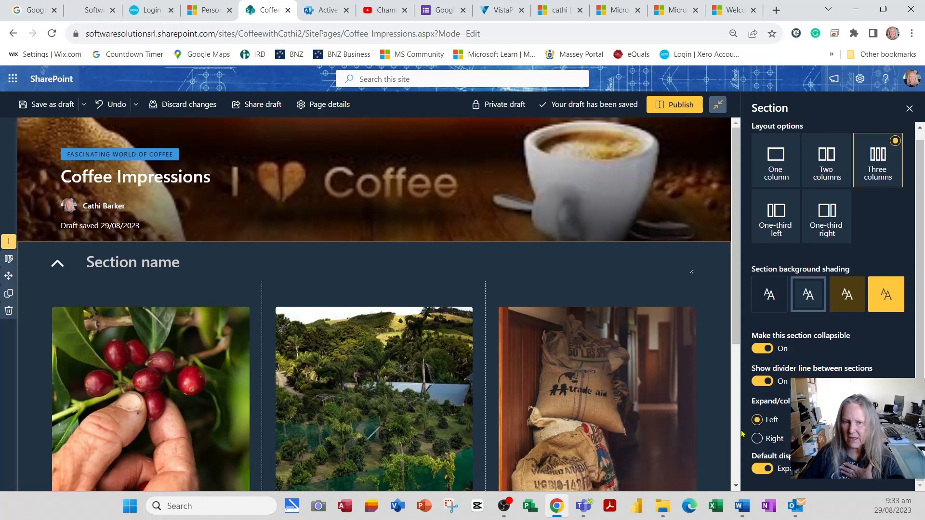
Name the collapsible section "Coffee Facts", close its settings, and save the page as a draft.
click(240, 265)
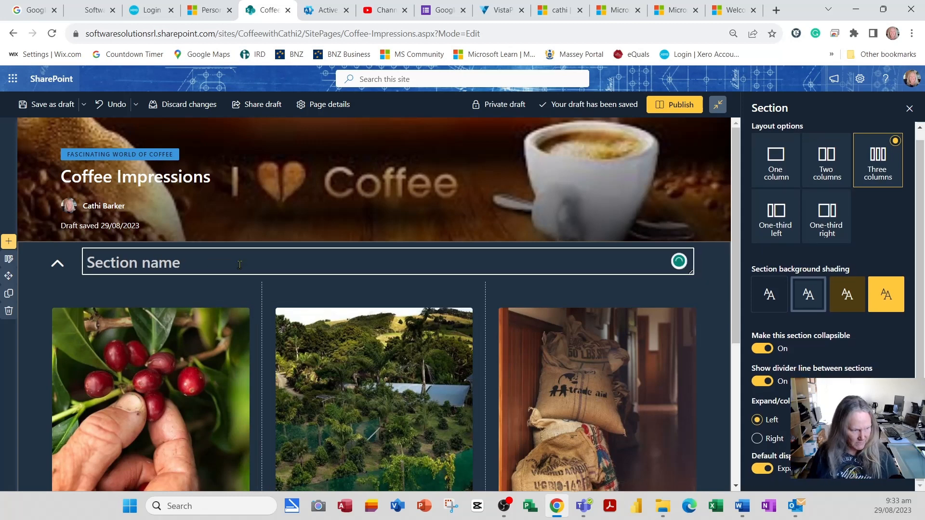
text(Coffee F)
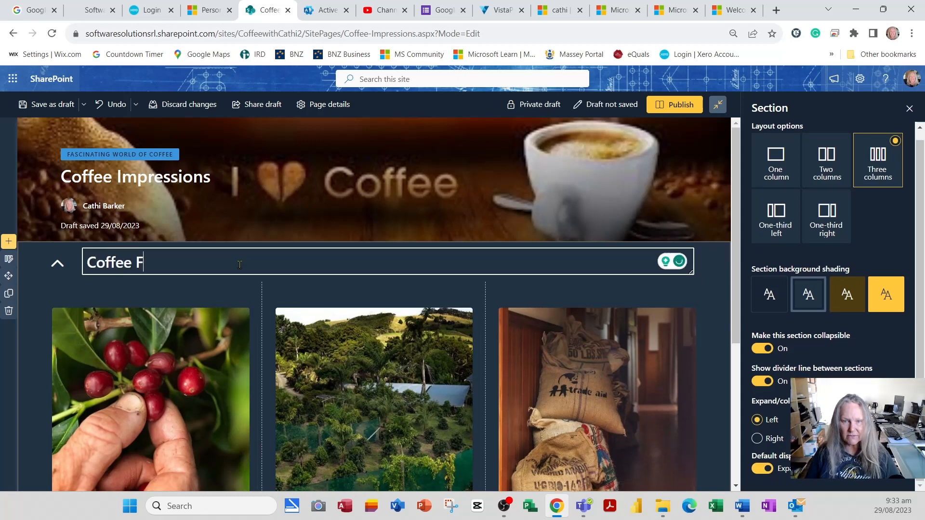
text(acts)
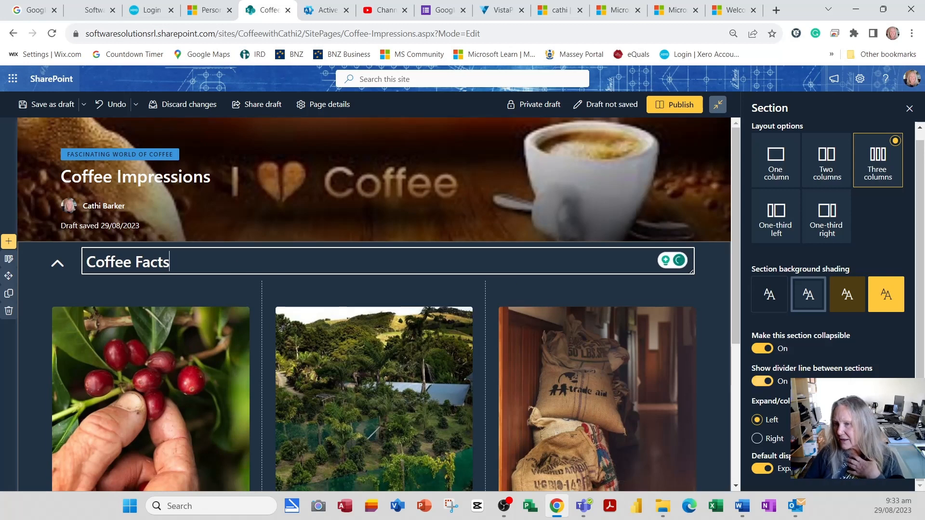
click(910, 110)
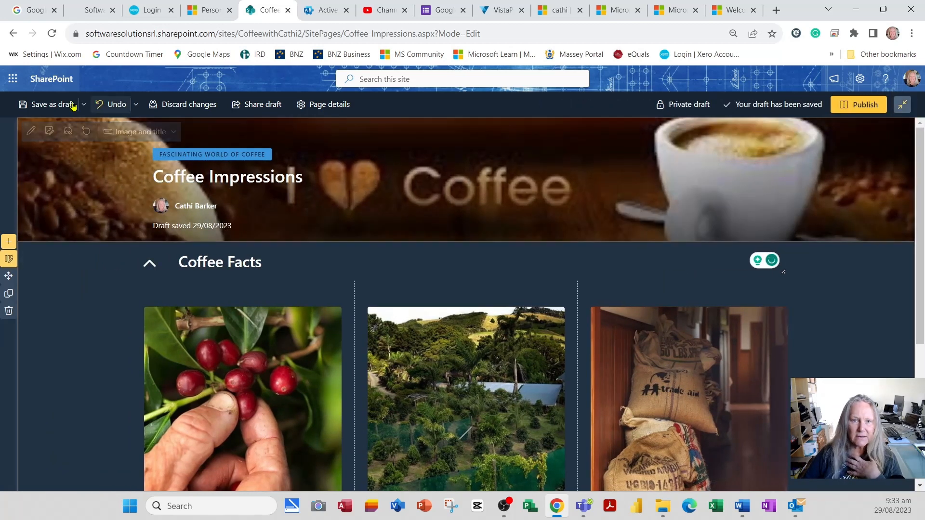
click(51, 105)
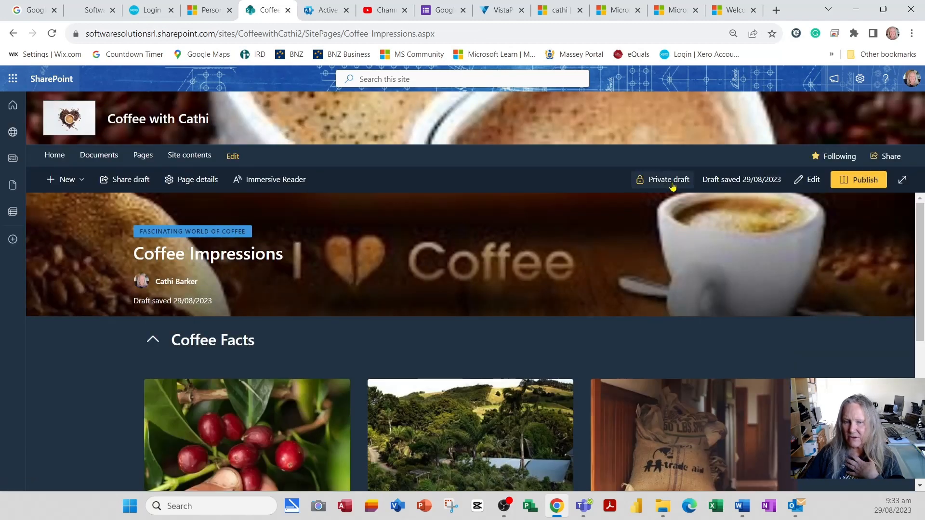
Test collapsing and expanding the Coffee Facts section, and review its images and milestone text on the saved page.
click(155, 341)
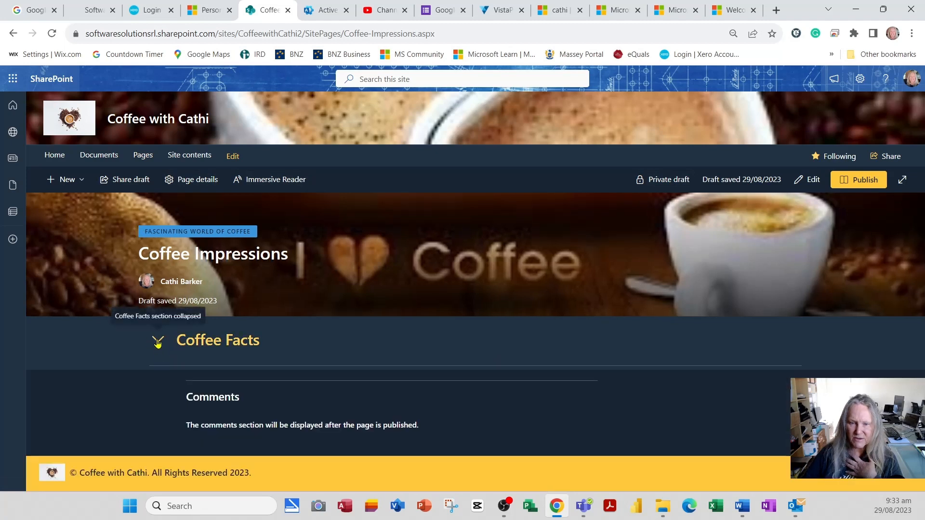
click(157, 342)
scroll(193, 359, down, 5)
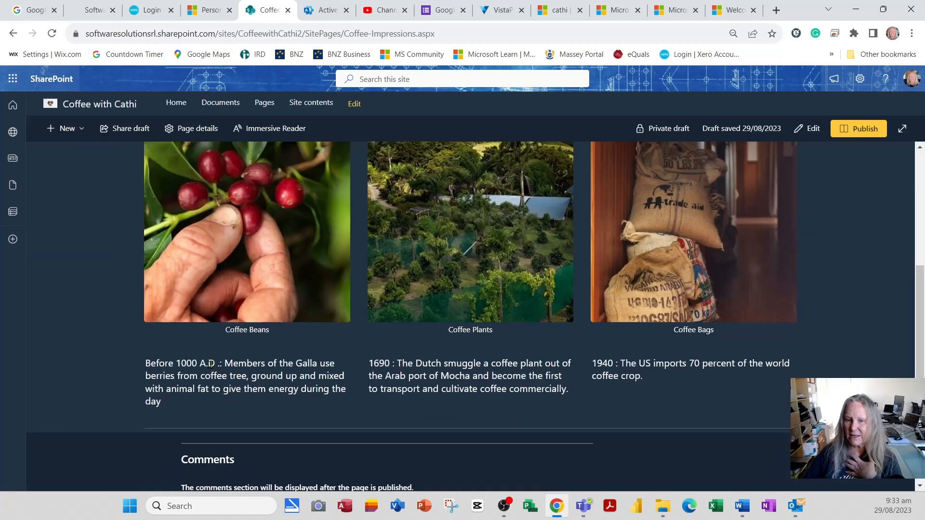
scroll(225, 364, down, 1)
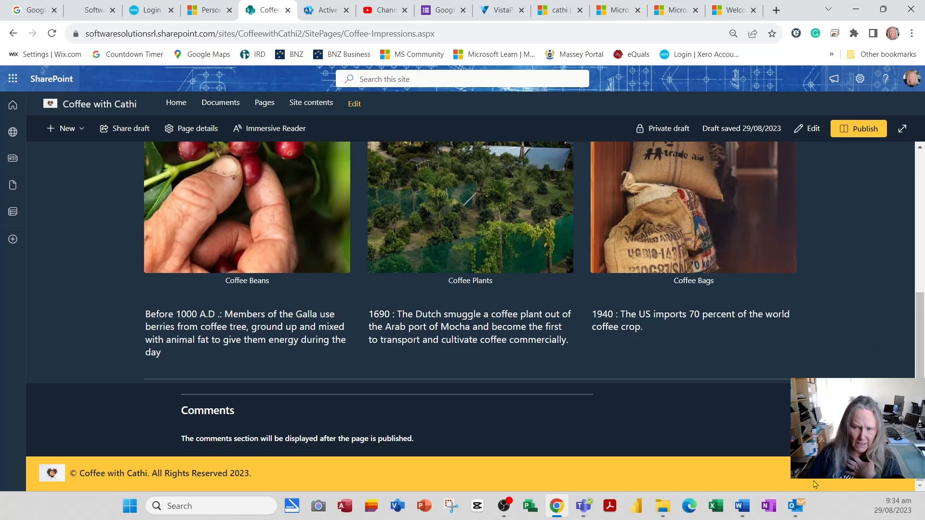
scroll(470, 316, up, 7)
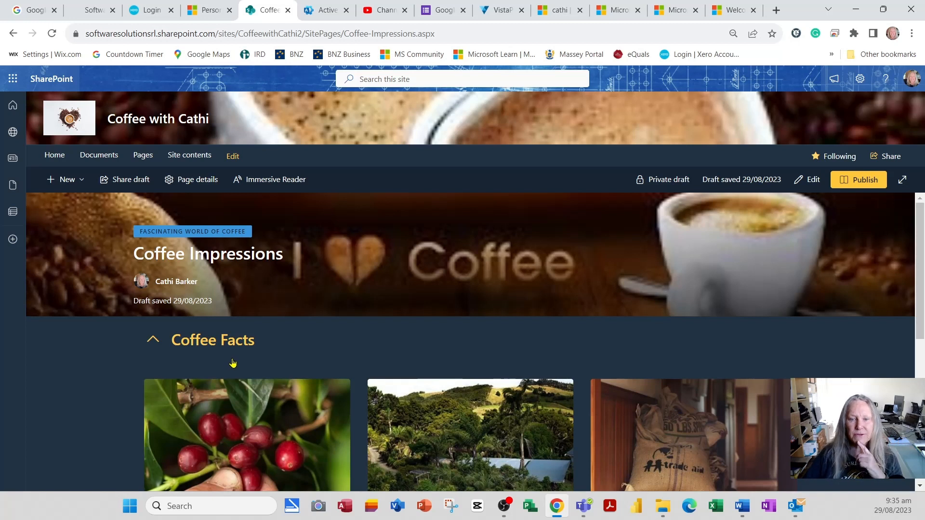
In the site's document library, open the Documentation Files folder and copy a sharing link to Coffee Milestones.docx.
click(110, 158)
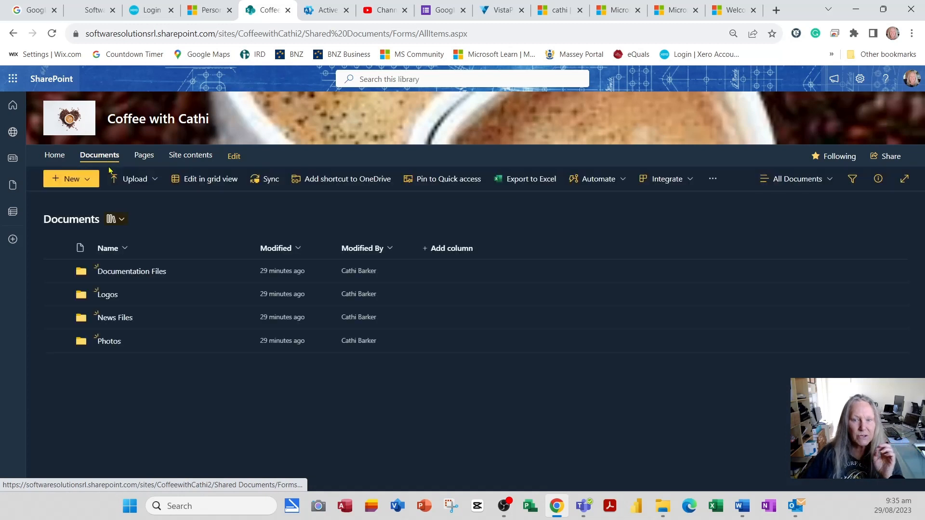
click(123, 276)
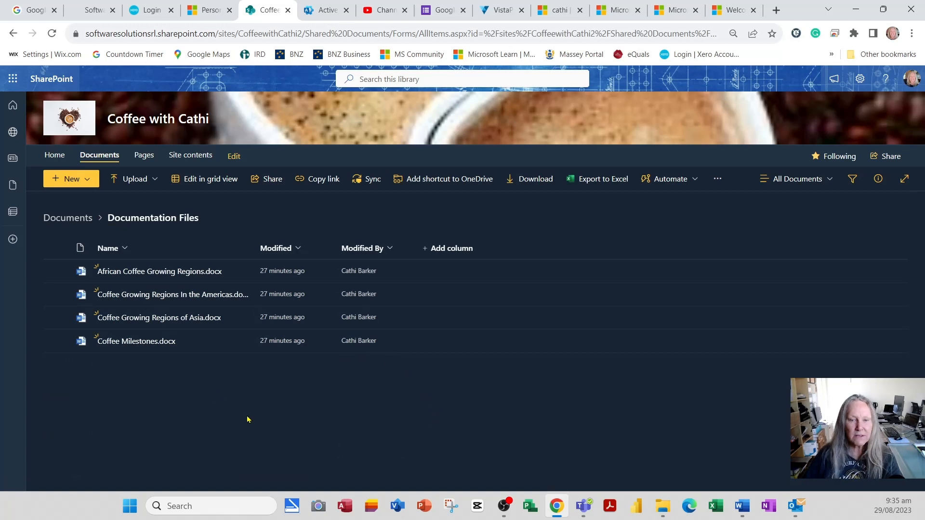
click(56, 341)
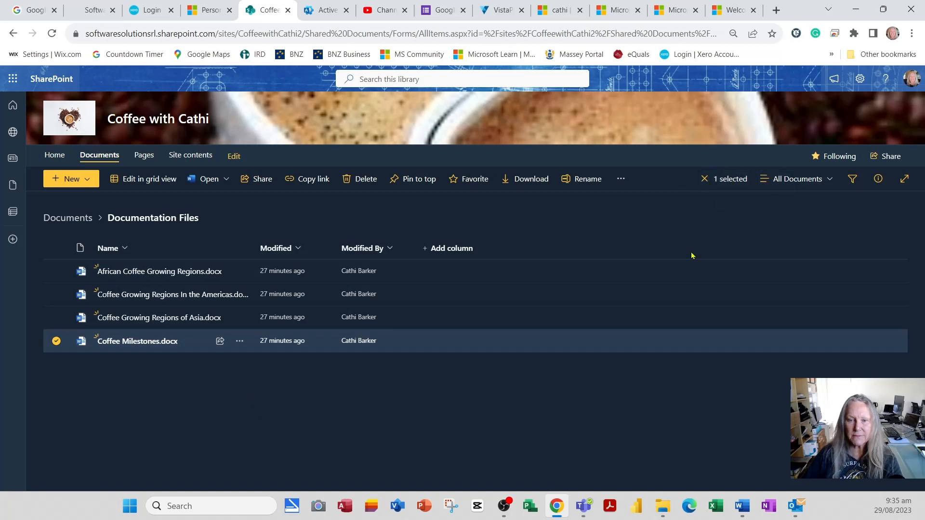
click(240, 342)
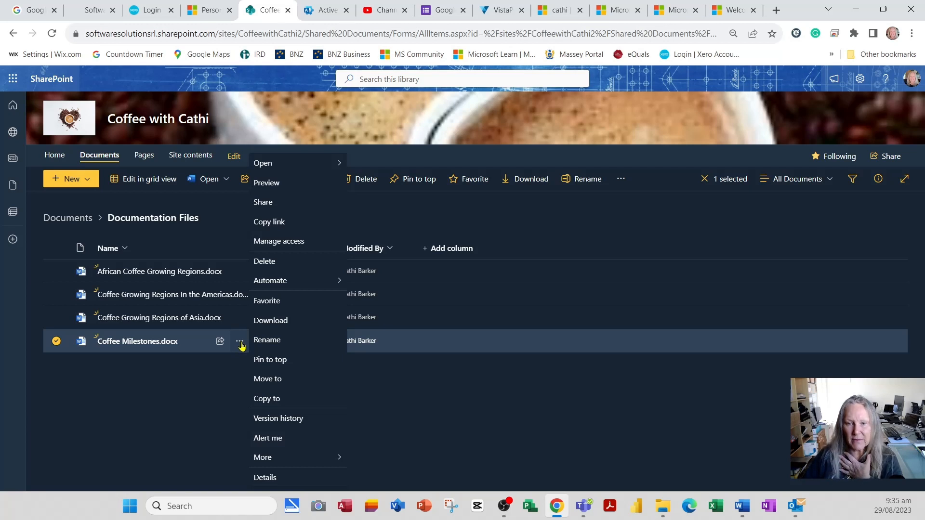
click(270, 222)
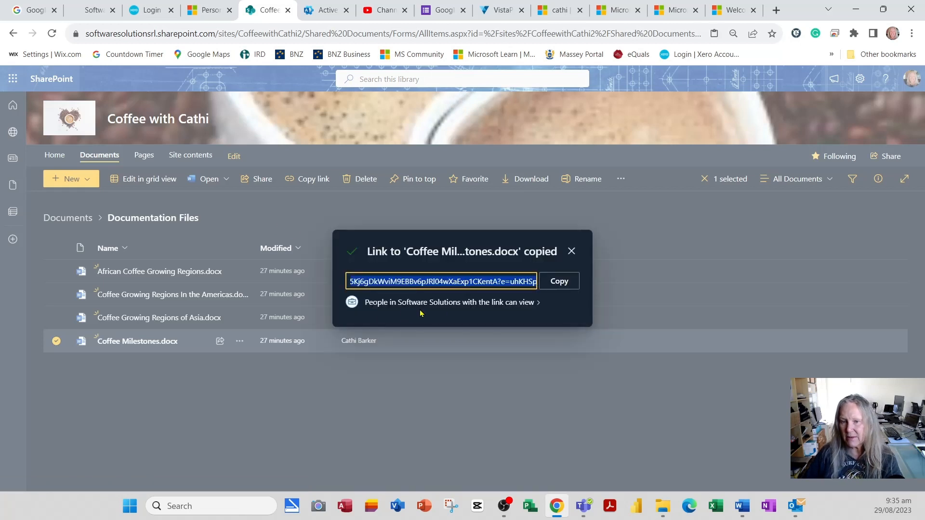
Block downloads for the view-only Coffee Milestones.docx link shared with People in Software Solutions, apply the settings, and copy the updated link.
click(536, 303)
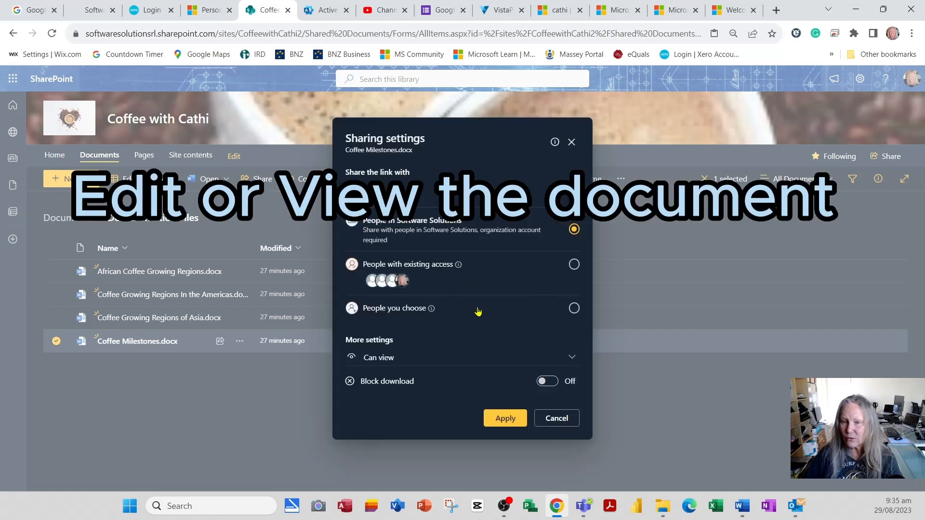
click(576, 365)
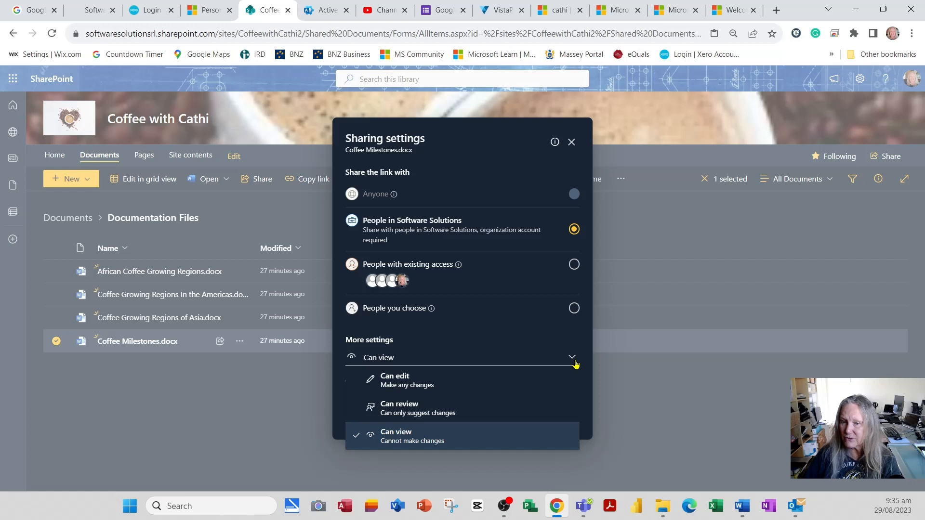
click(576, 364)
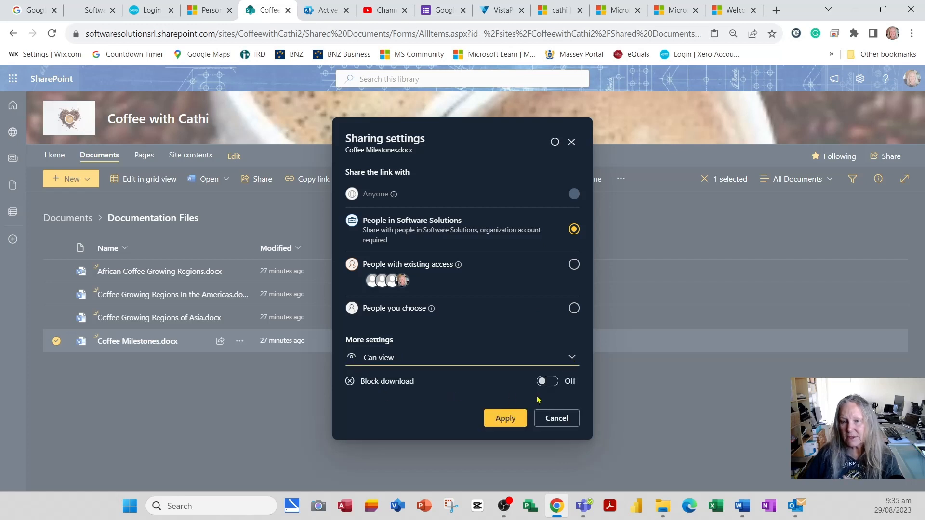
click(557, 387)
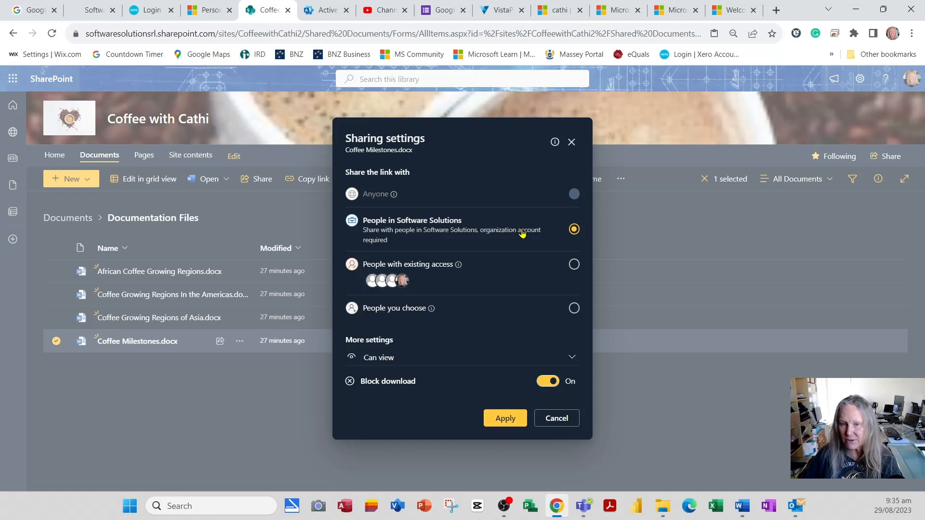
click(503, 419)
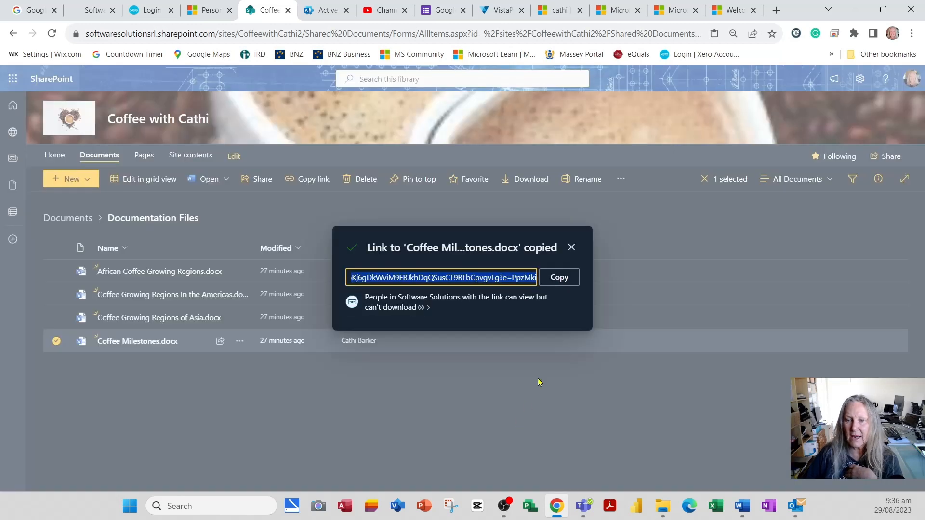
click(567, 278)
click(527, 412)
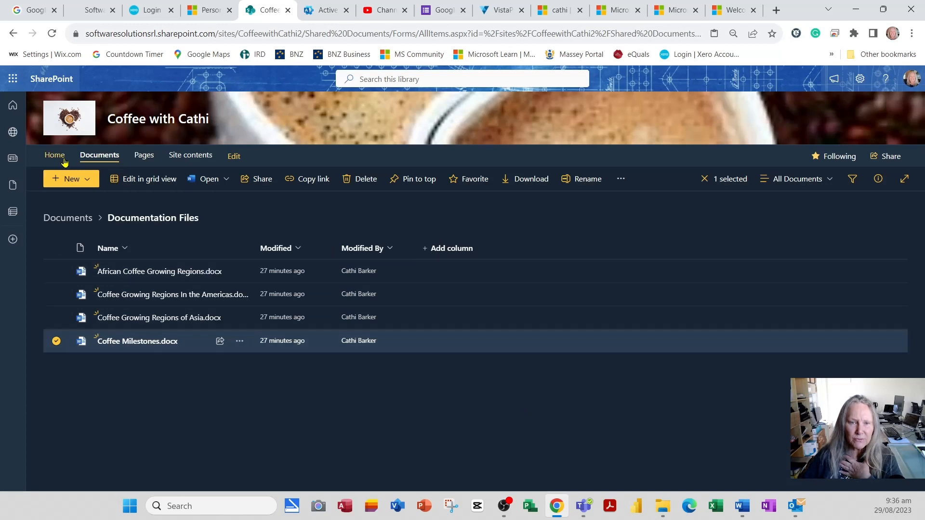
Reopen Coffee-Impressions.aspx from the site pages and put it in edit mode.
click(143, 156)
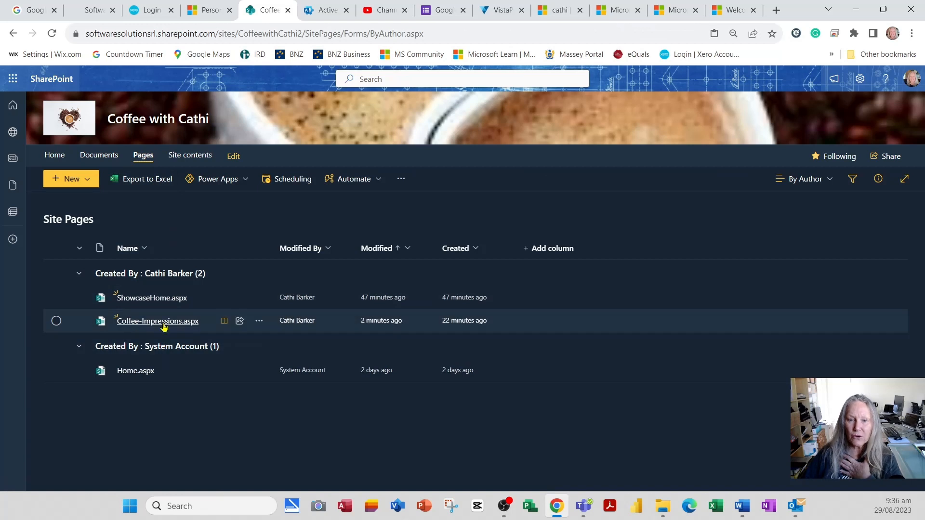
mouse_move(155, 325)
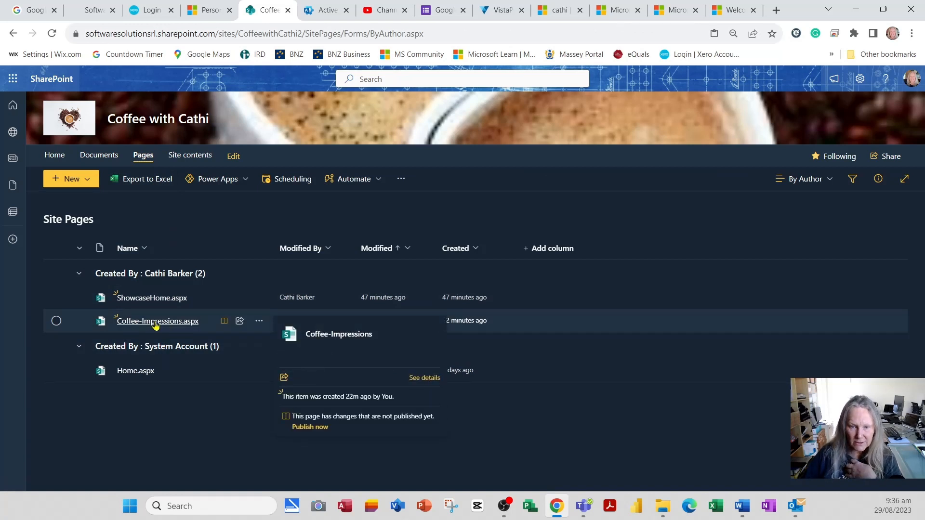
click(155, 323)
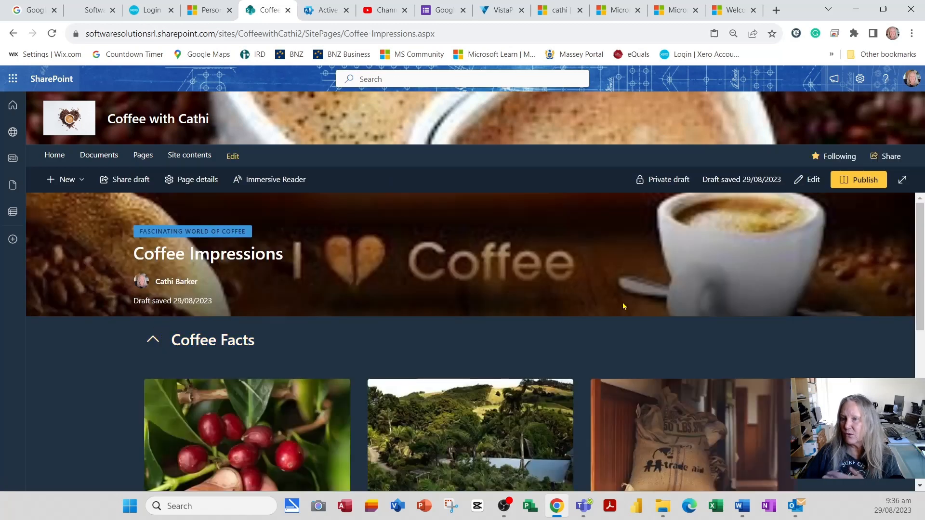
click(809, 180)
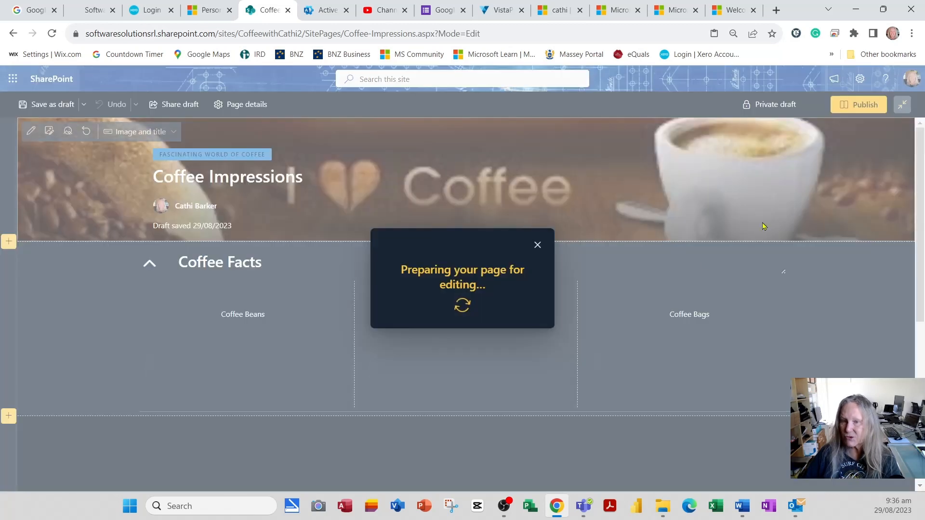
Add a one-column section below the Coffee Facts section.
scroll(612, 352, down, 2)
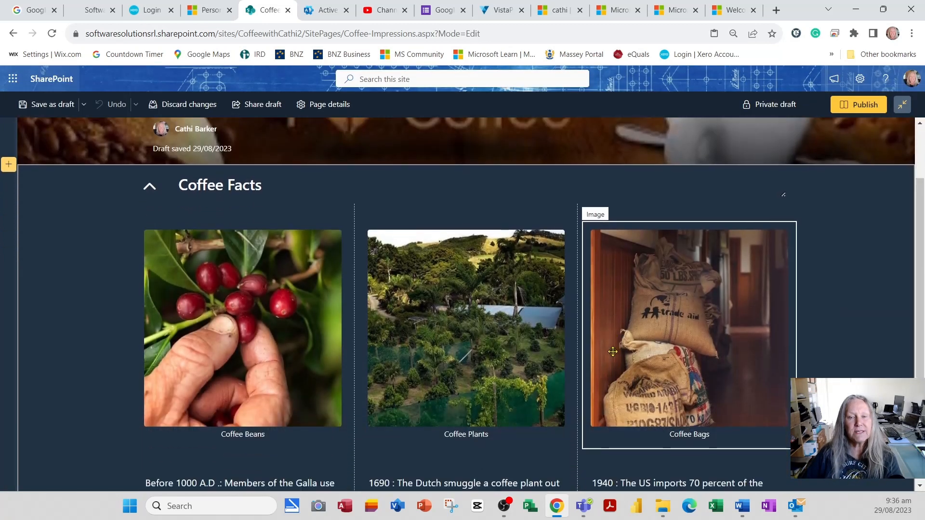
scroll(347, 219, down, 2)
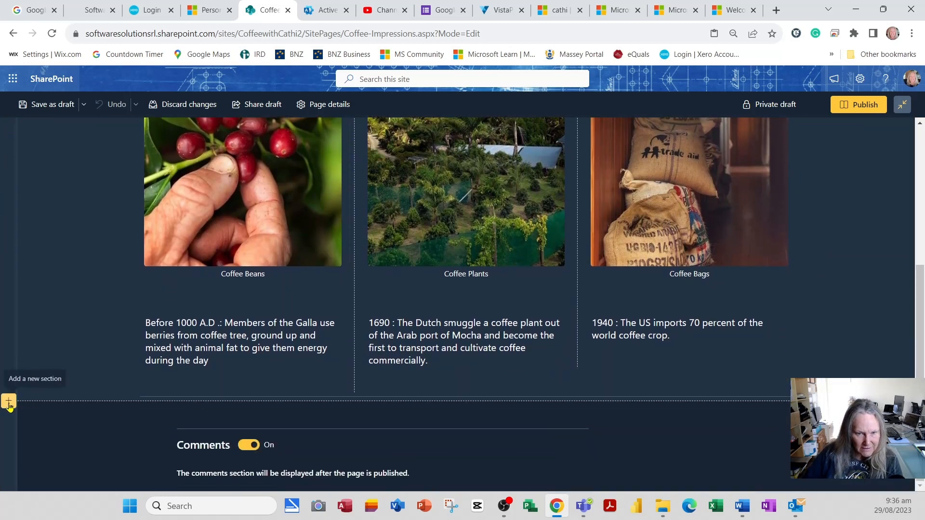
click(9, 404)
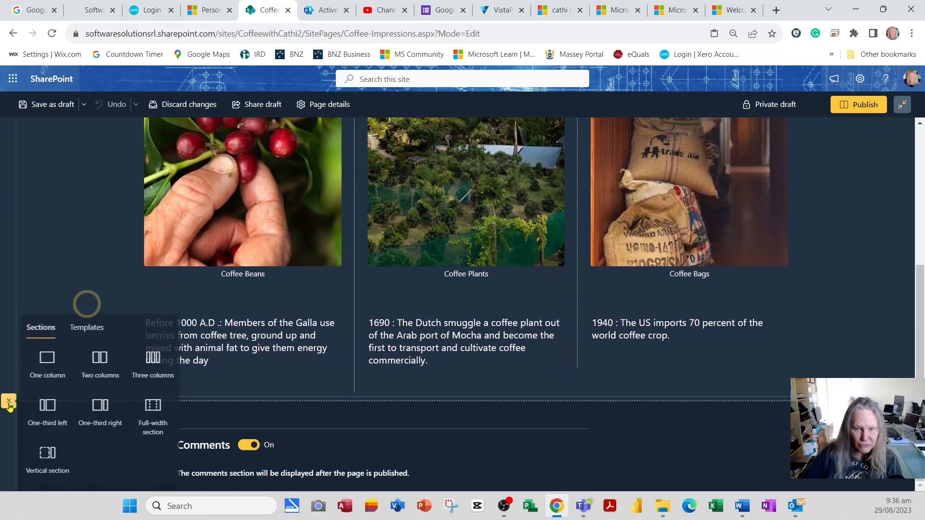
click(49, 370)
scroll(312, 432, down, 2)
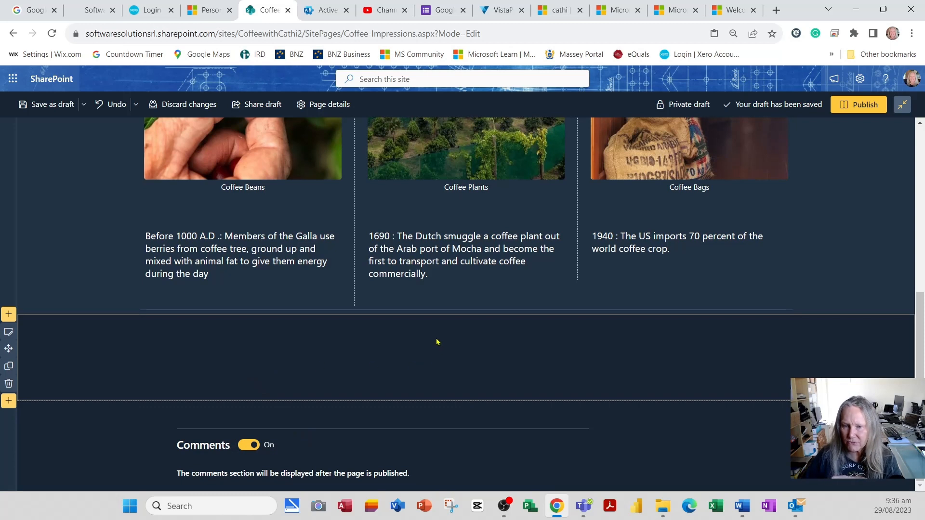
Insert a Call to action web part in the empty one-column section.
mouse_move(441, 326)
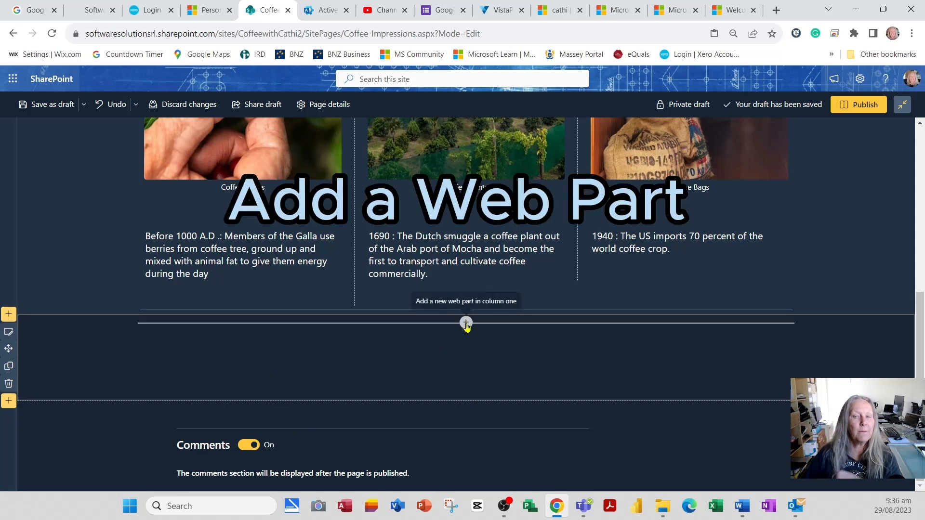
click(465, 323)
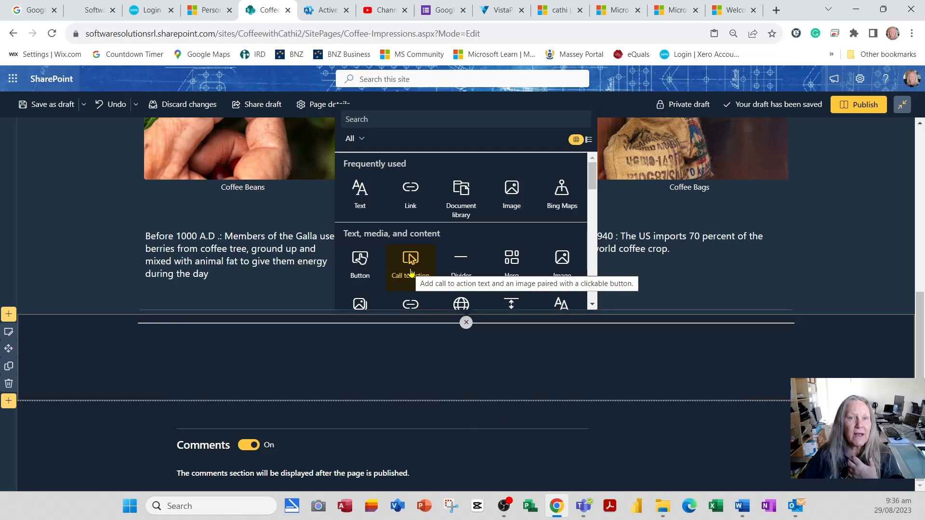
click(410, 263)
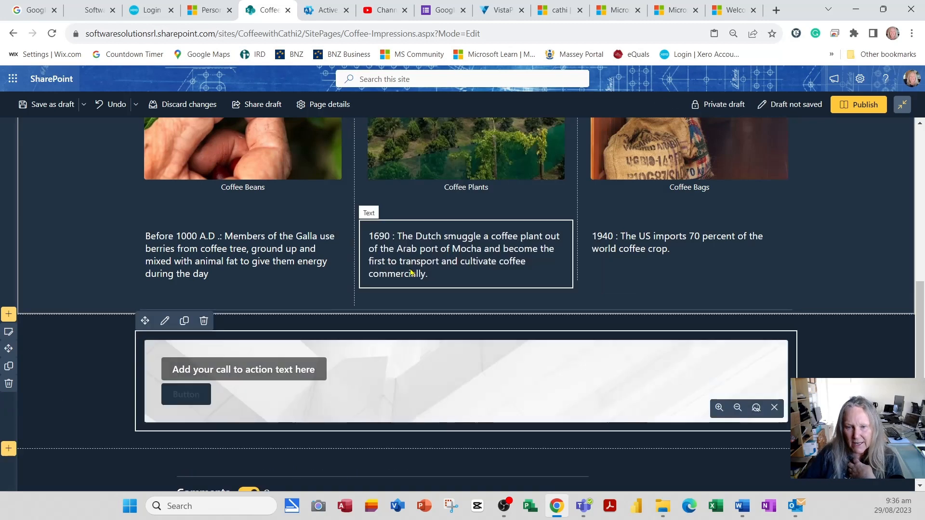
Paste the copied document link as the call to action's button link and set its button label to "Coffee Milestones".
click(166, 323)
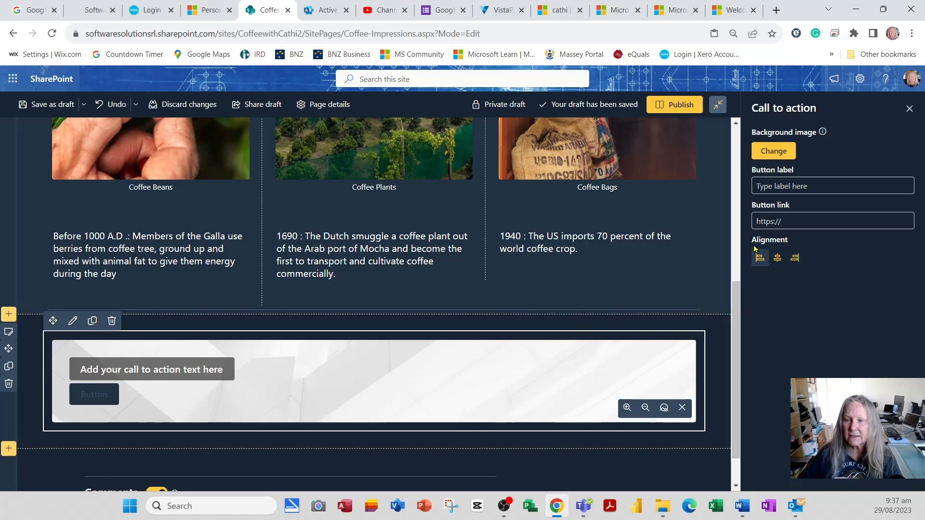
right_click(772, 224)
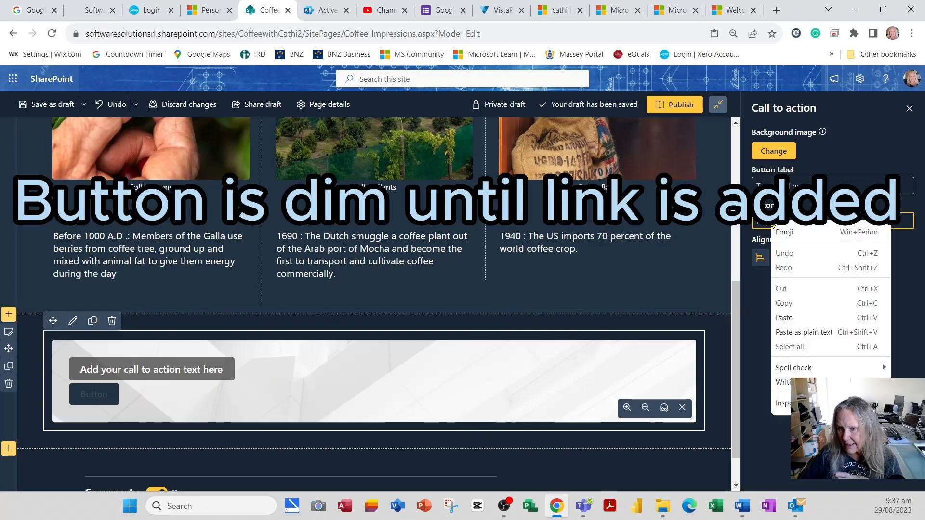
click(804, 332)
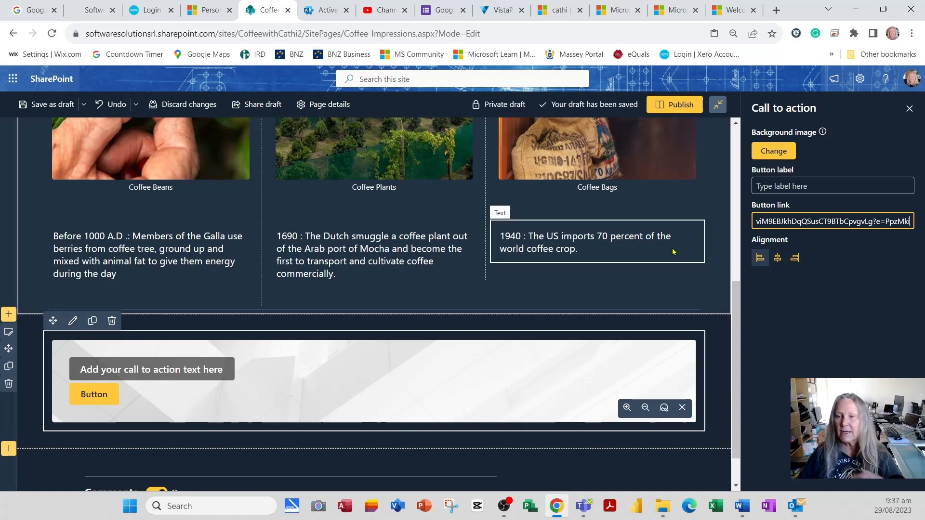
click(796, 188)
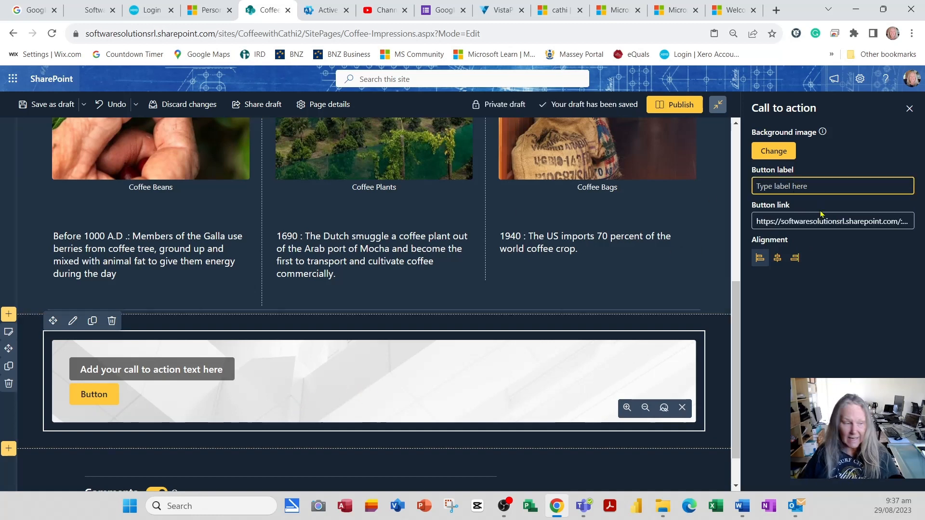
text(C)
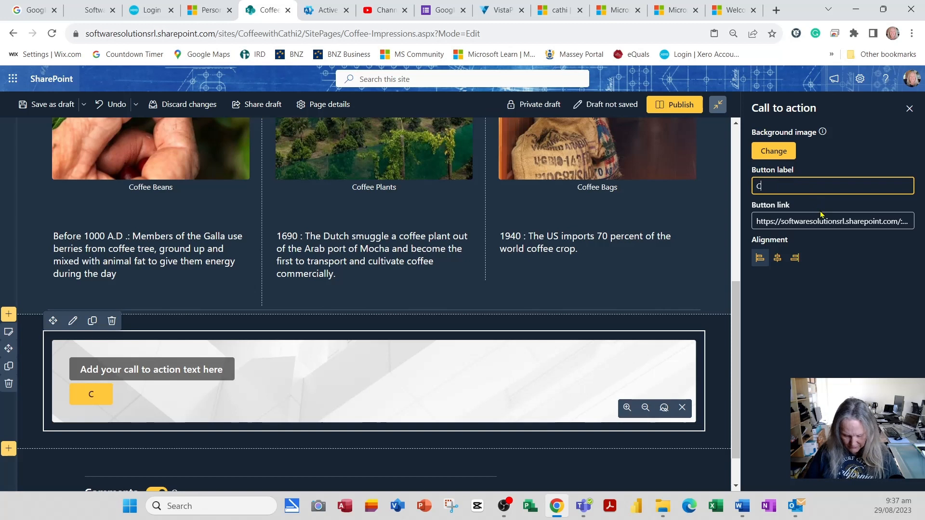
text(offee Milestones)
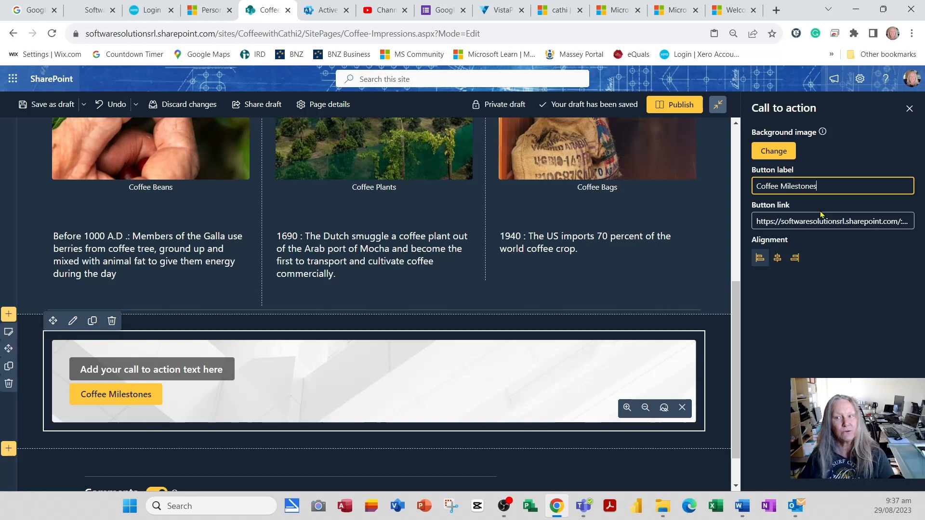
Try the centre, right and left alignments on the call to action, ending on centre.
click(780, 263)
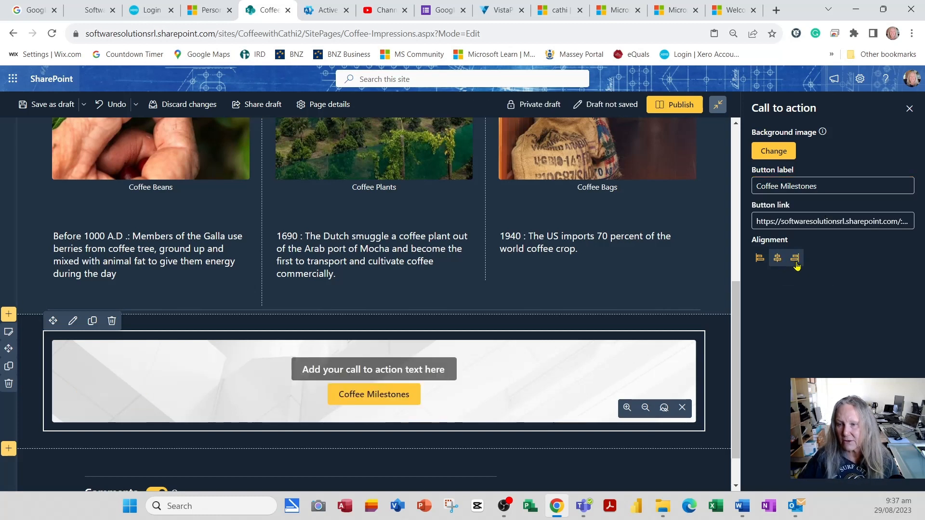
click(795, 260)
click(760, 260)
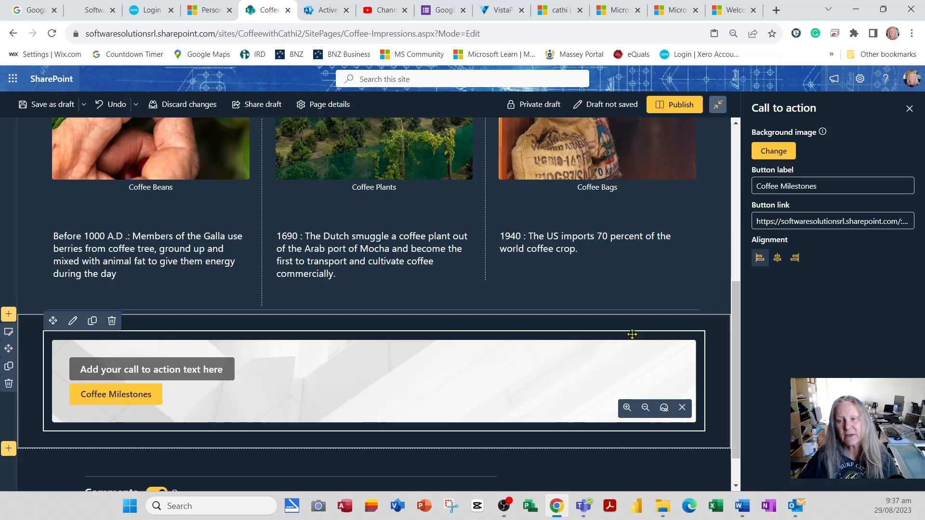
click(778, 259)
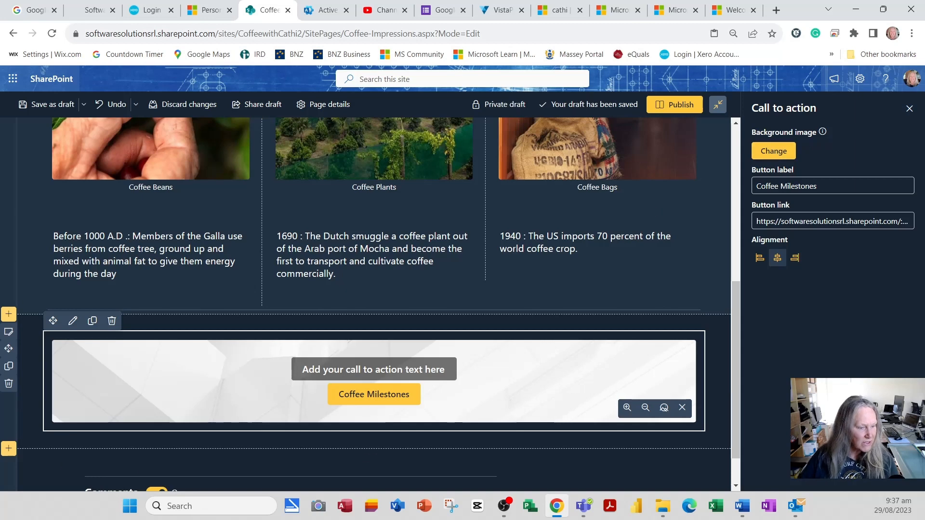
Set the call to action's background to the recent image of a white cup with coffee beans and shift its focal point to show the cup's rim.
click(785, 152)
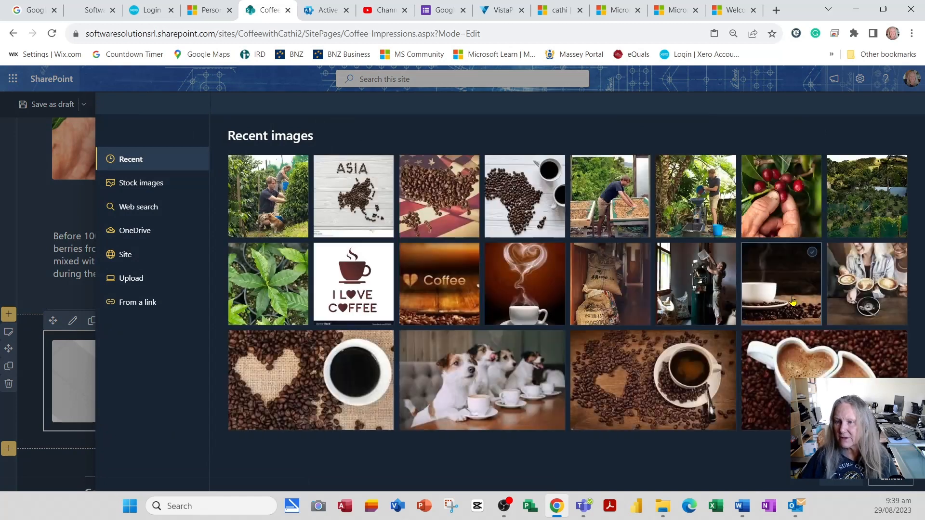
click(791, 304)
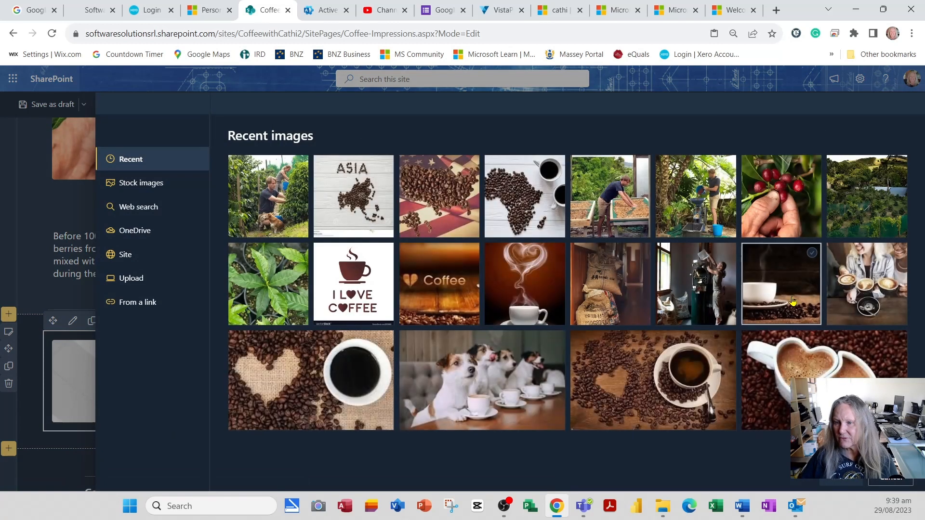
click(841, 481)
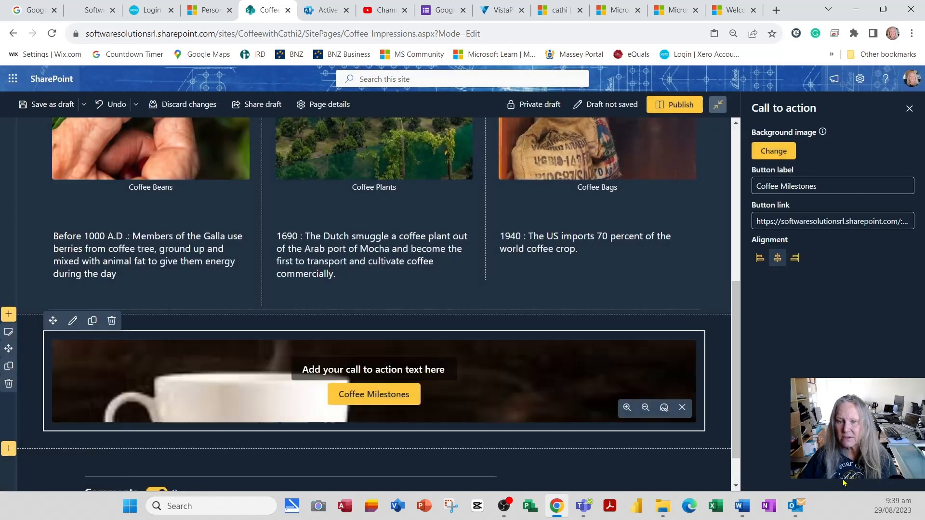
click(664, 408)
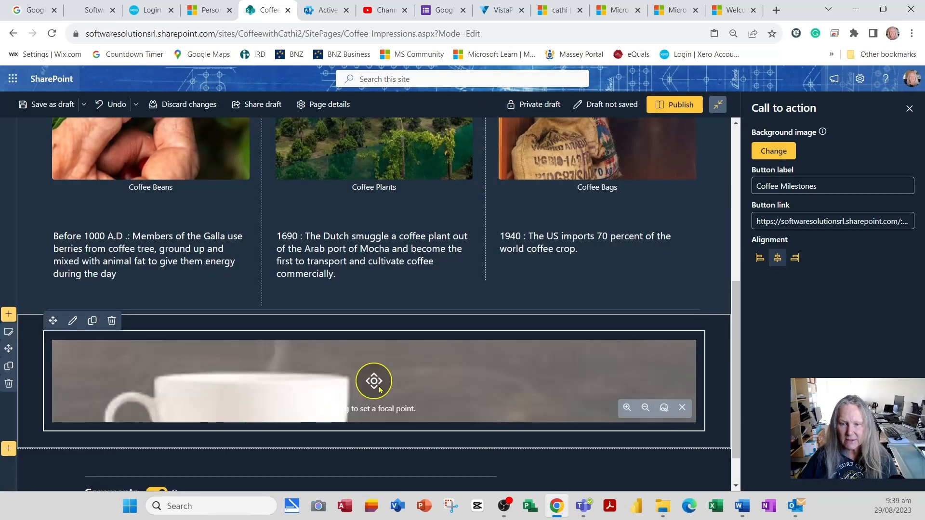
drag(379, 389, 379, 394)
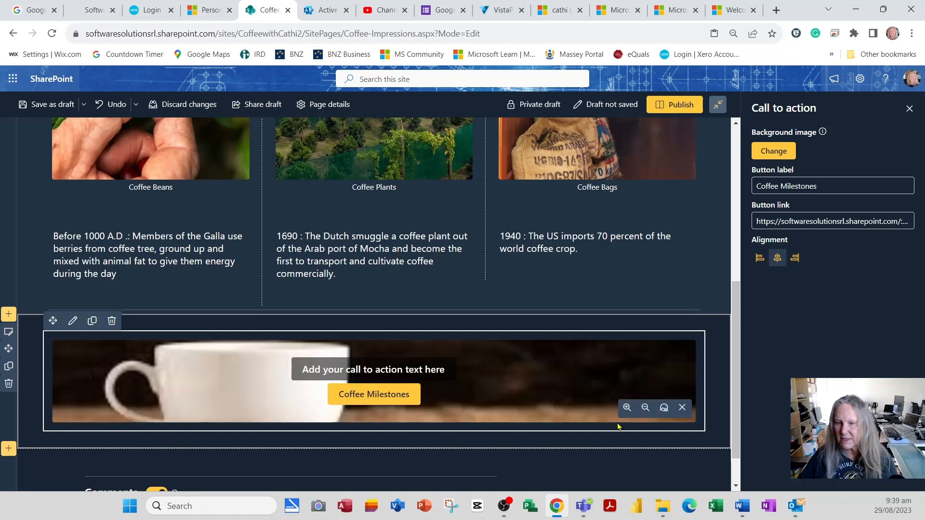
Enter "Find out more interesting facts ..." as the call to action text.
click(429, 375)
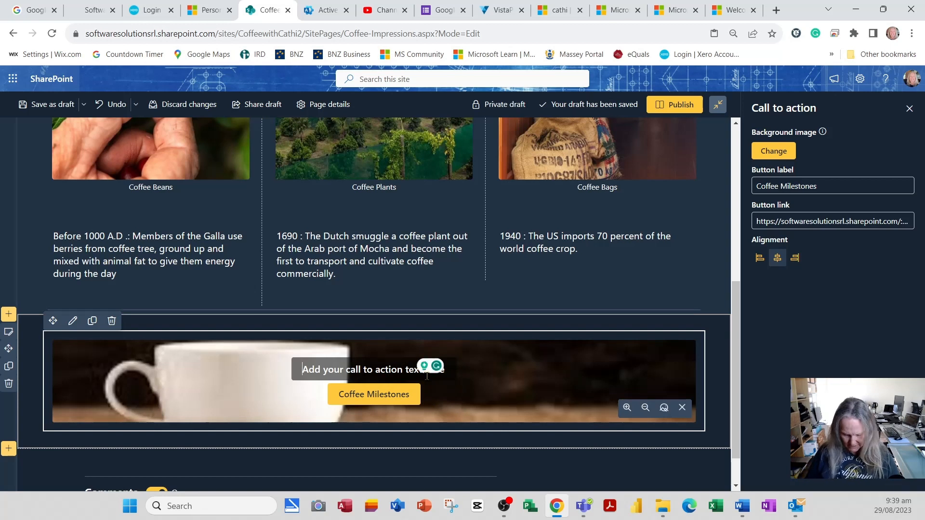
text(Find out m)
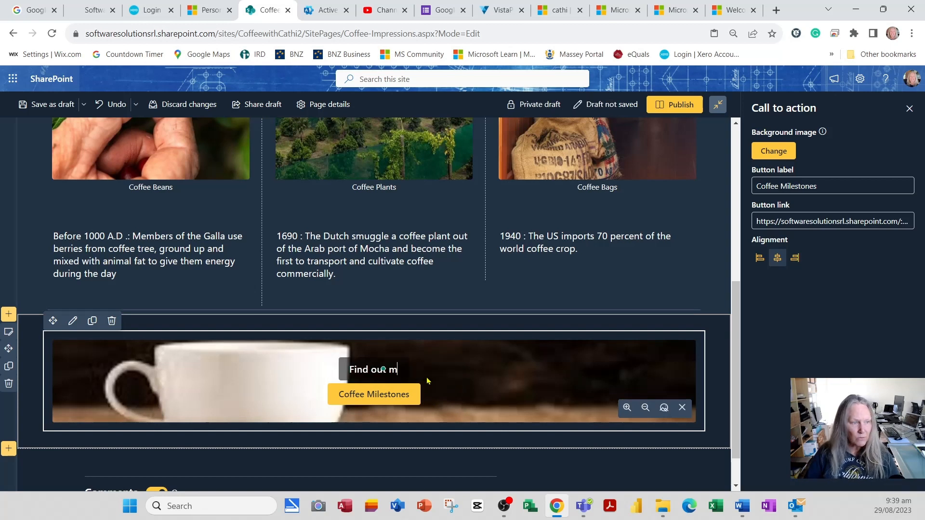
text(ore interesting facts )
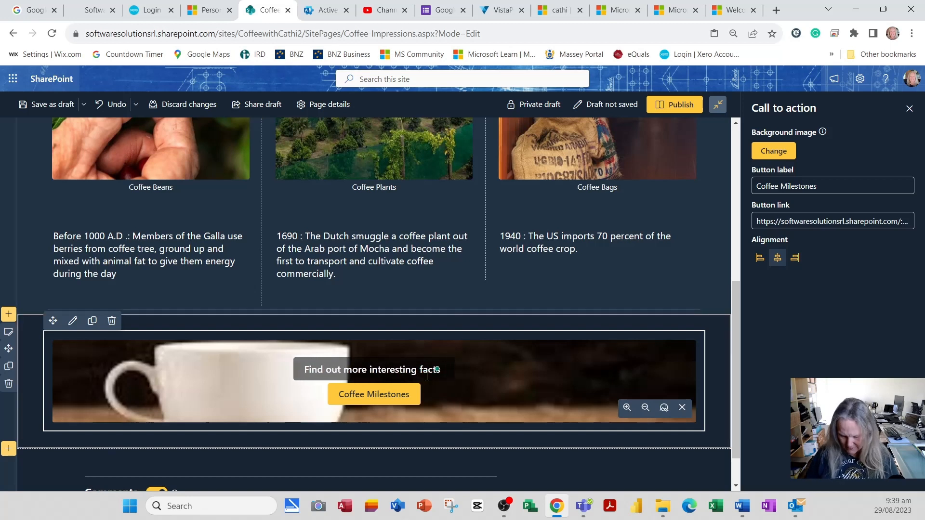
text(...)
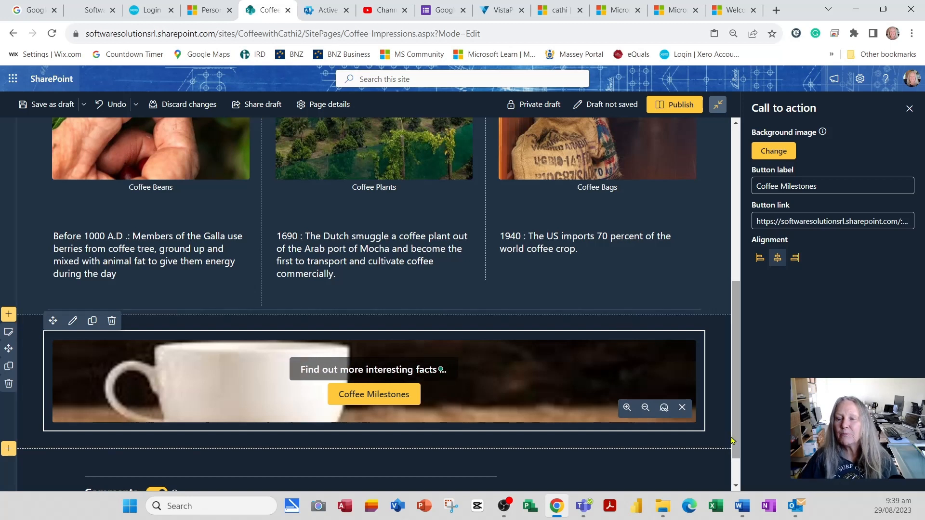
Align the call to action's text and button to the left and save the page as a draft.
click(759, 258)
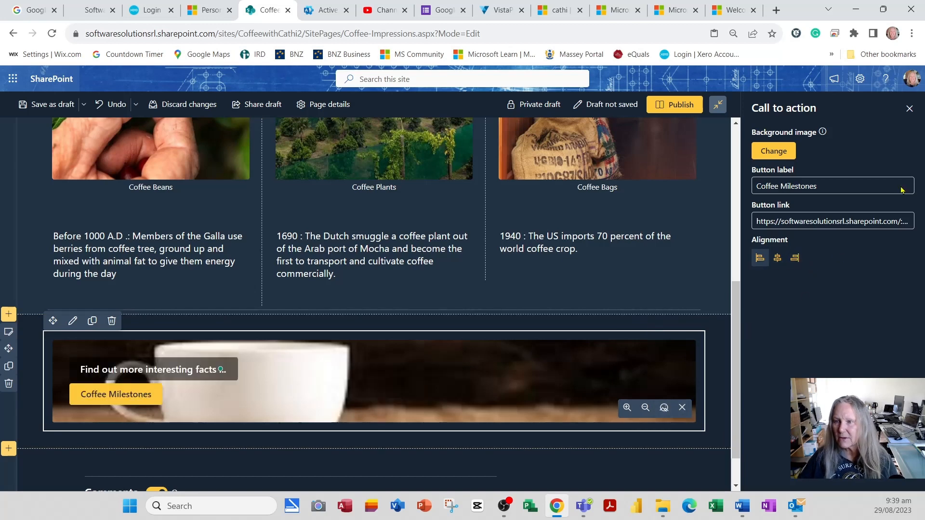
click(909, 109)
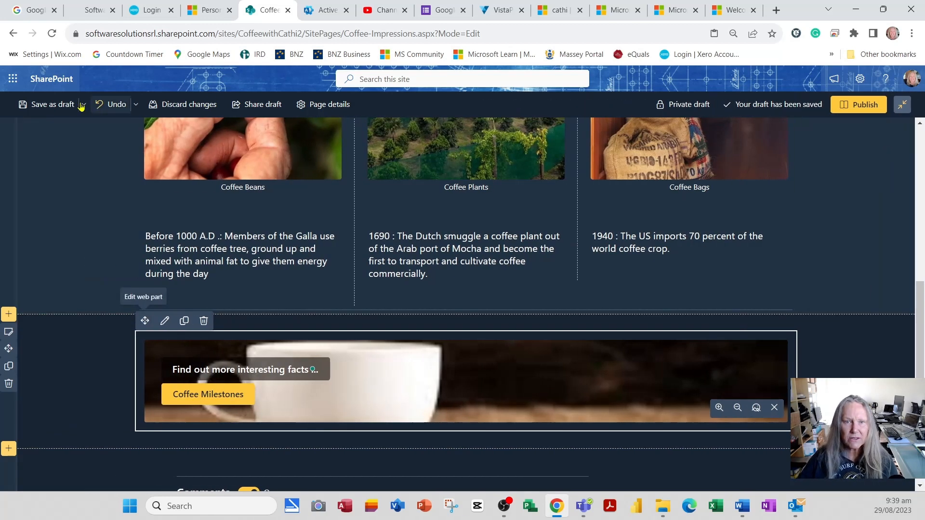
click(53, 104)
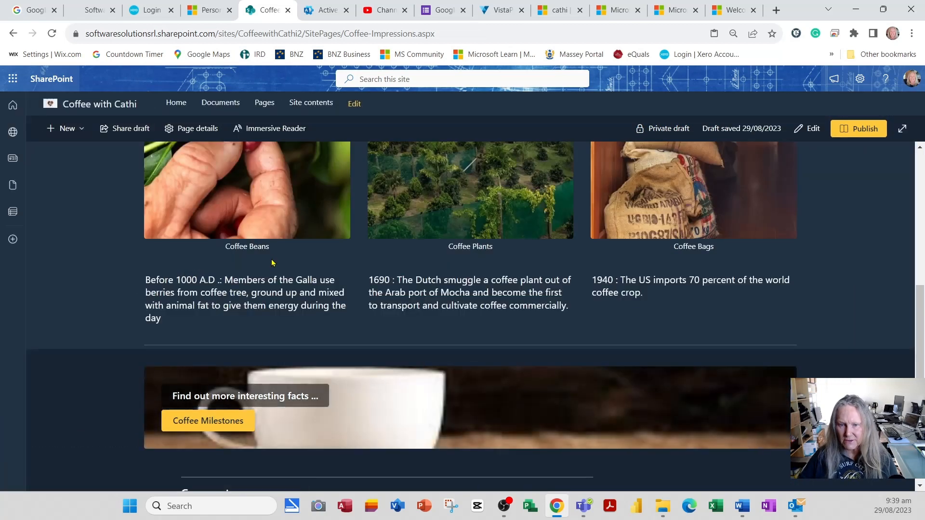
Test the Coffee Milestones button by opening its document, then return to the Coffee Impressions page and review it.
click(198, 426)
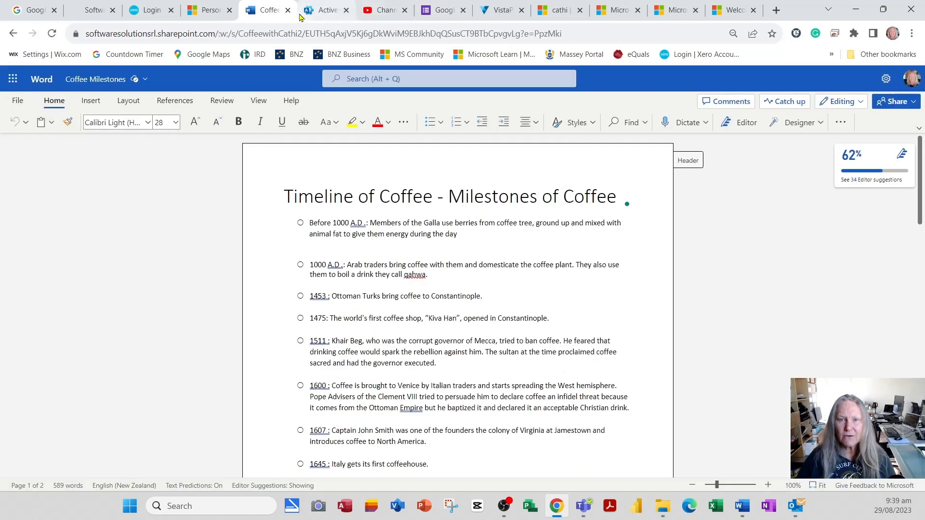
click(14, 34)
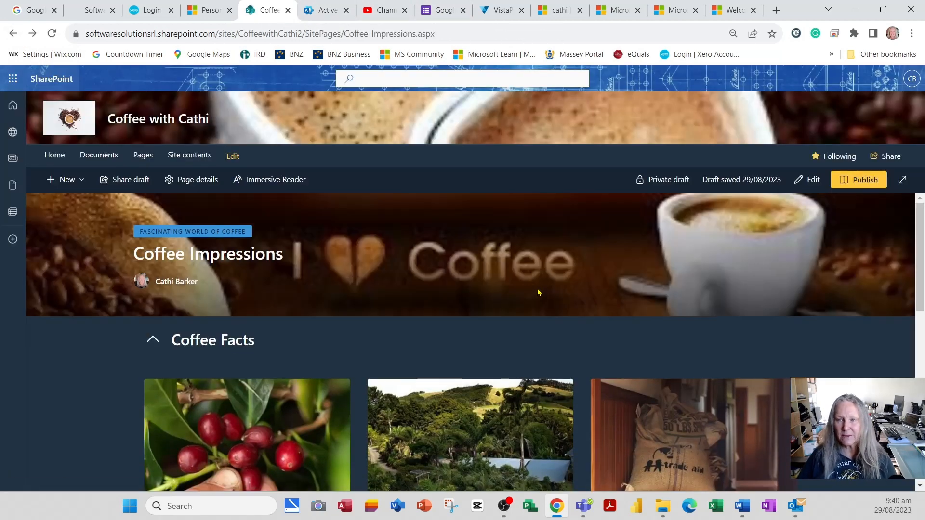
scroll(536, 288, down, 6)
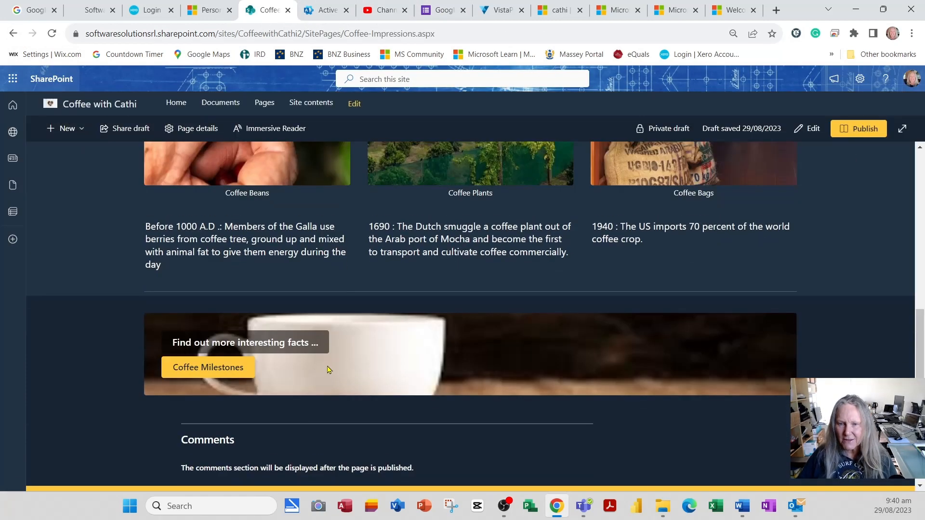
scroll(340, 374, up, 2)
scroll(340, 374, up, 1)
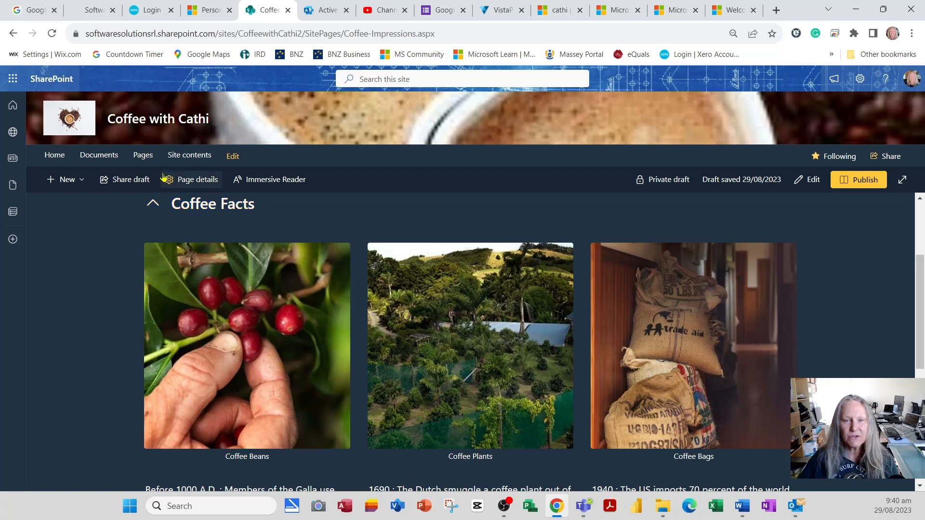
Open the site's home page for editing, select the Hero web part and look through its three layers.
click(62, 160)
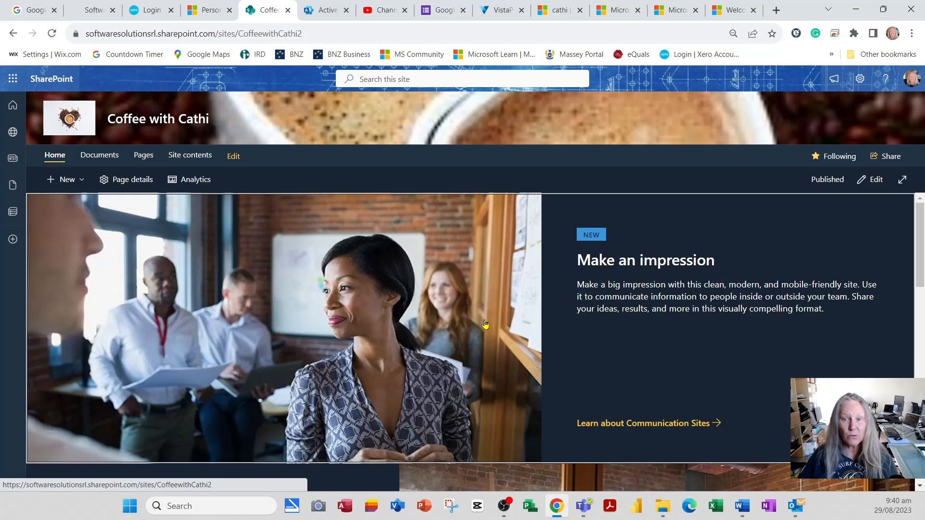
click(877, 184)
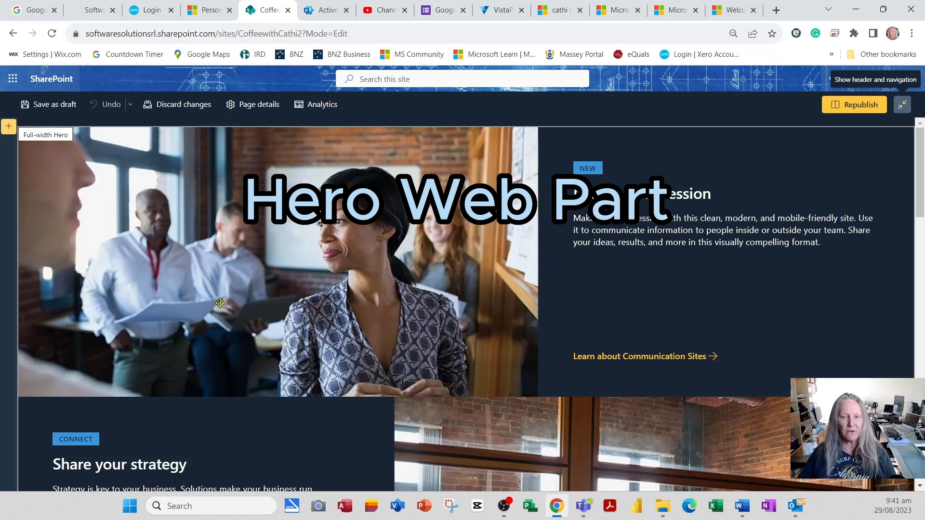
click(364, 261)
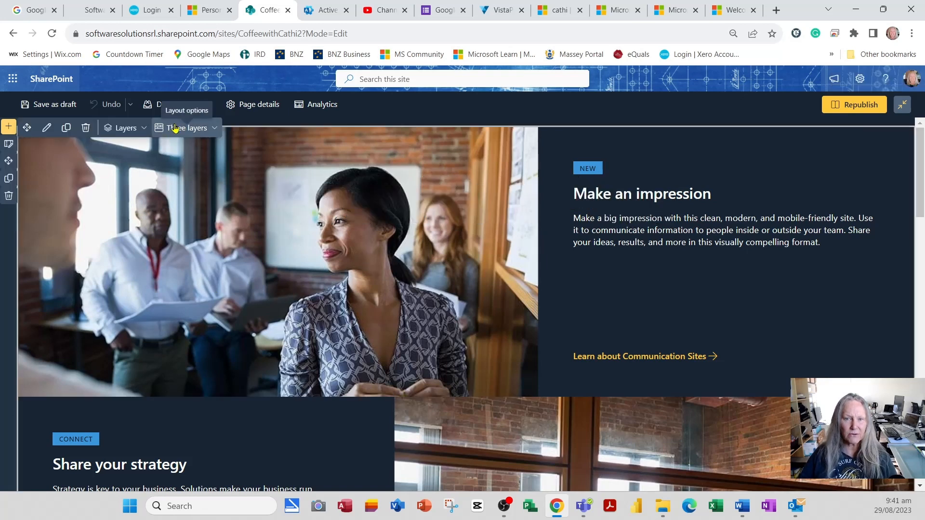
scroll(191, 212, down, 10)
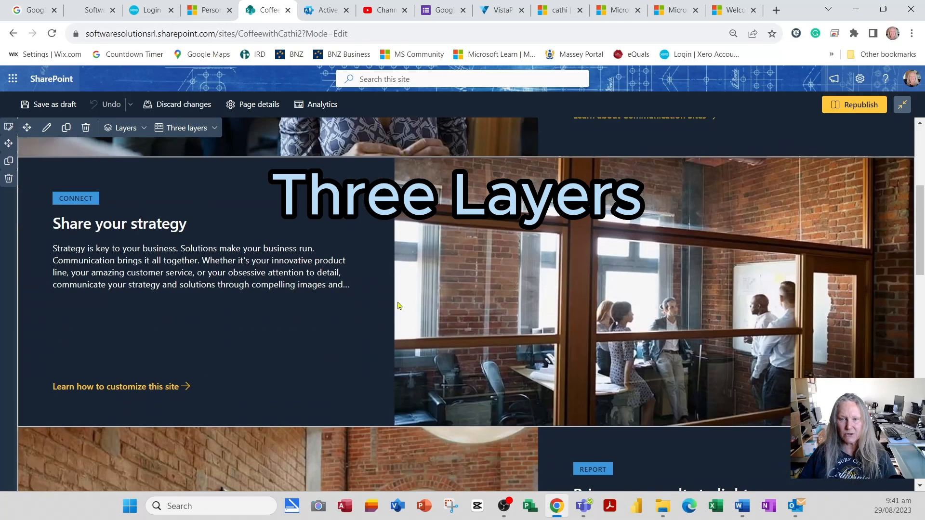
scroll(485, 327, down, 3)
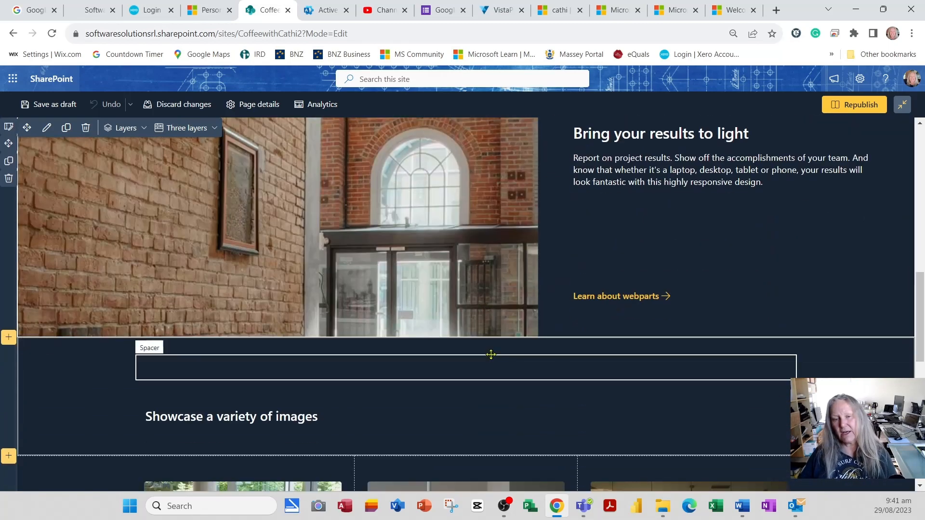
scroll(459, 302, up, 5)
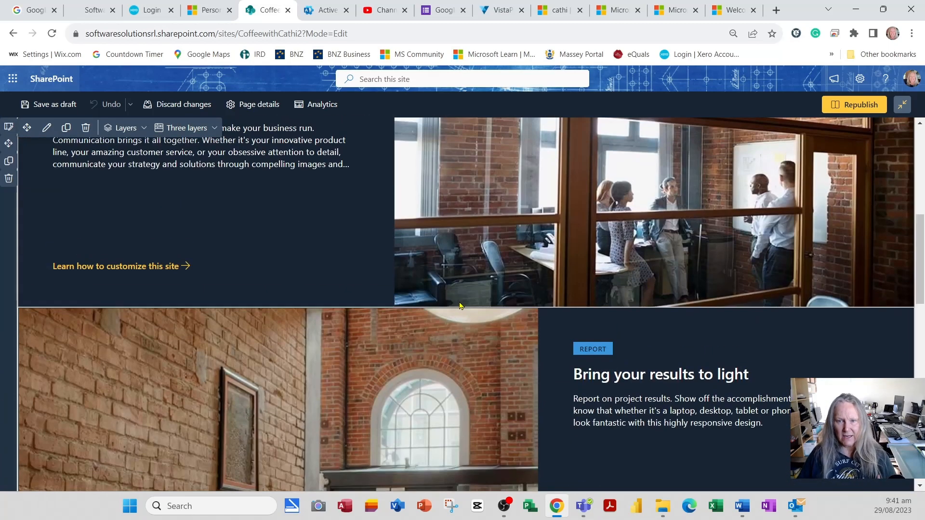
scroll(464, 308, up, 7)
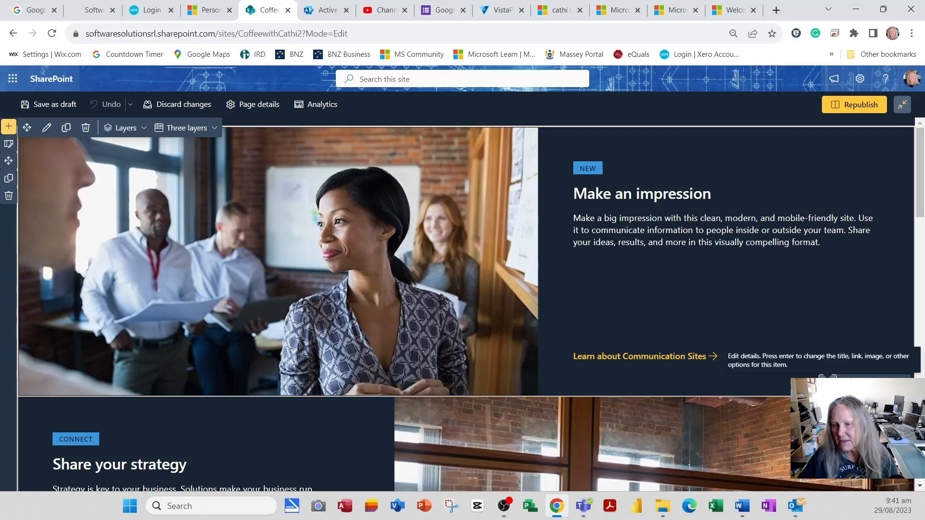
Open the details of the Hero's first layer and set its title to "Coffee Facts".
click(826, 377)
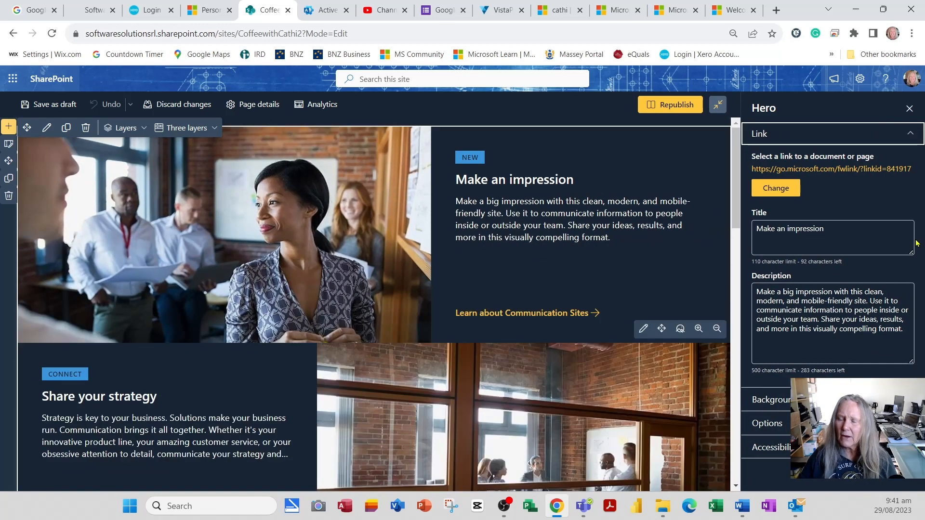
click(858, 230)
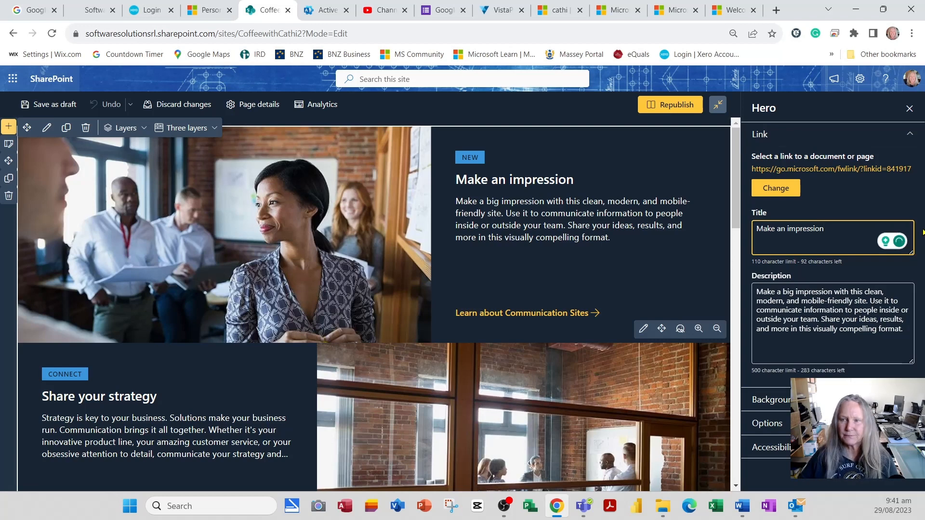
key(ctrl+a)
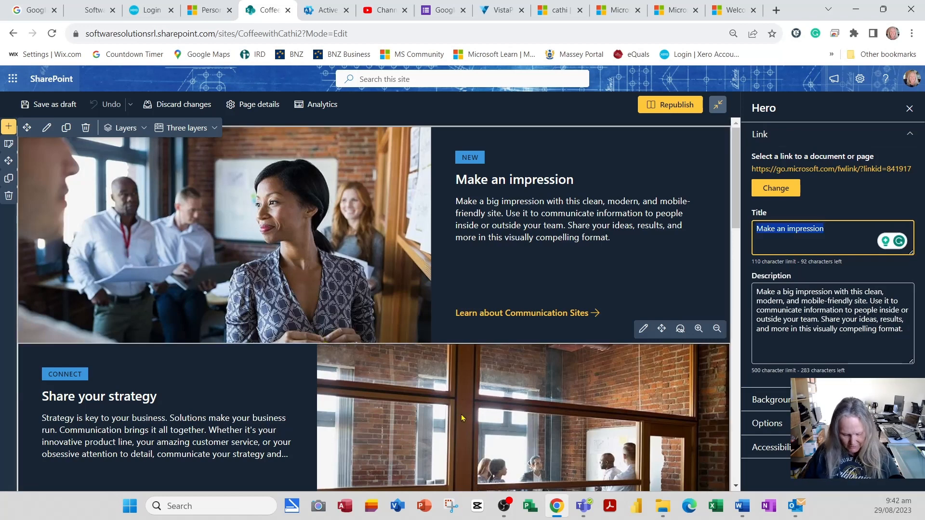
text(Coffee Fact)
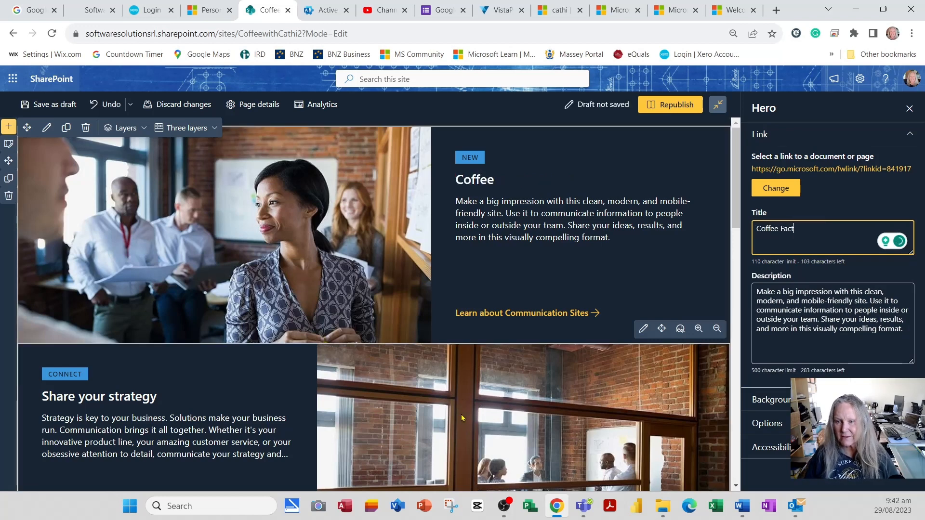
text(s)
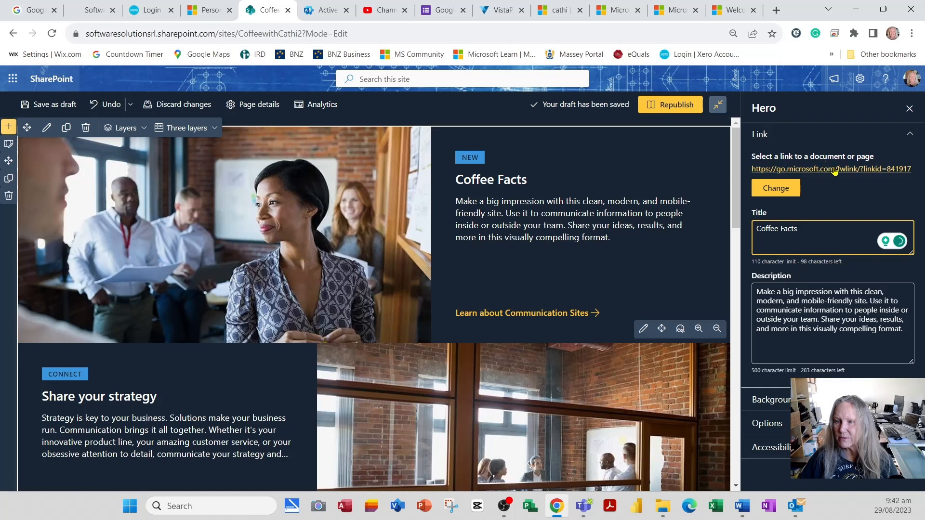
Change the layer's link to Coffee-Impressions.aspx from the site's Site Pages library.
click(787, 189)
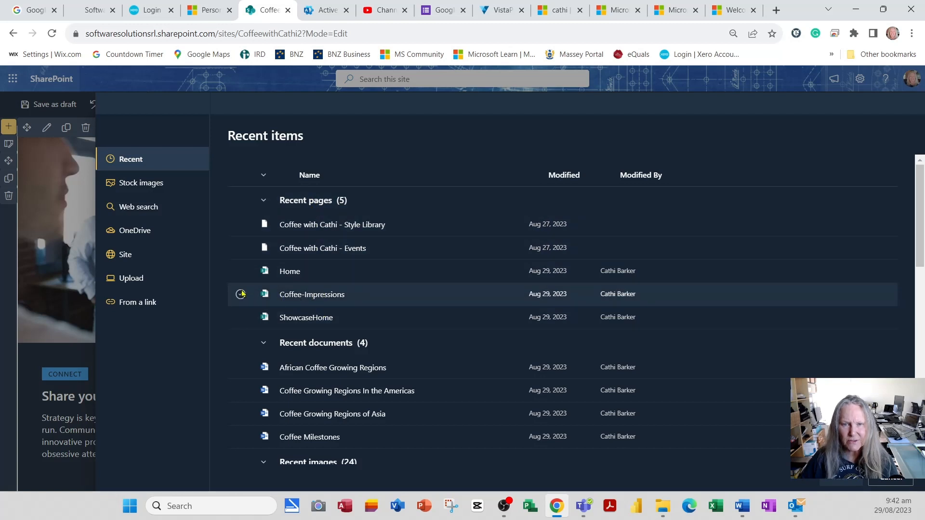
click(125, 262)
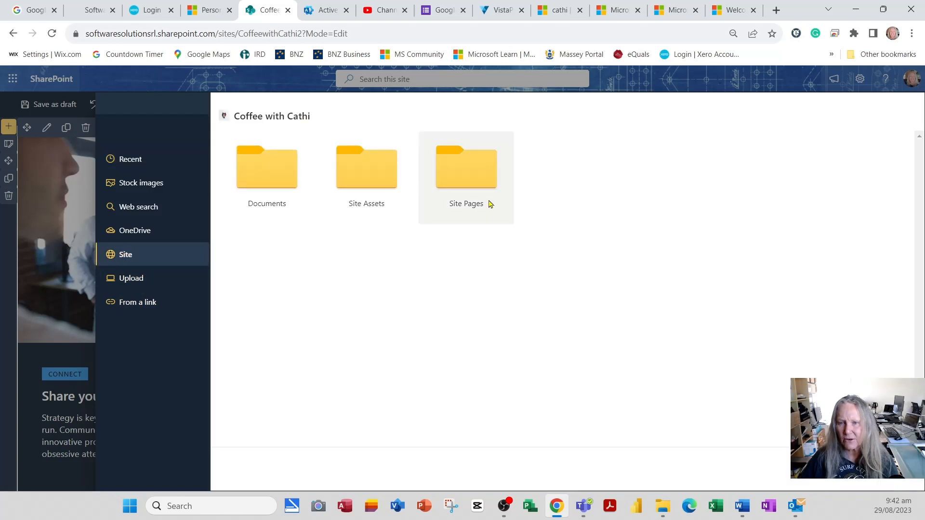
click(481, 187)
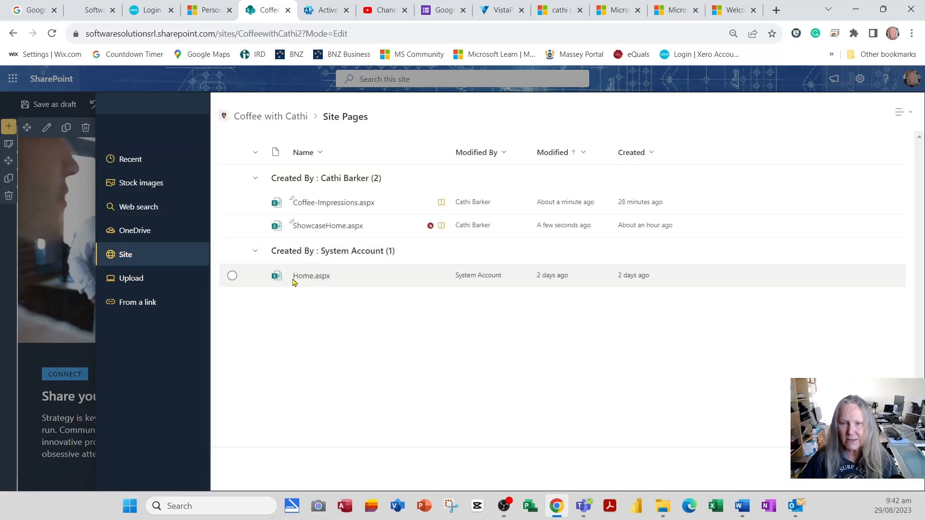
click(232, 203)
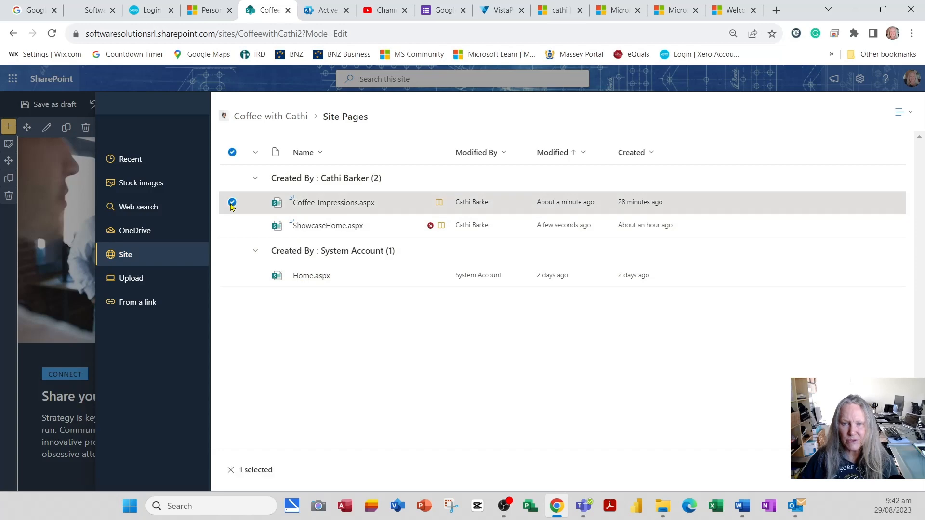
mouse_move(331, 207)
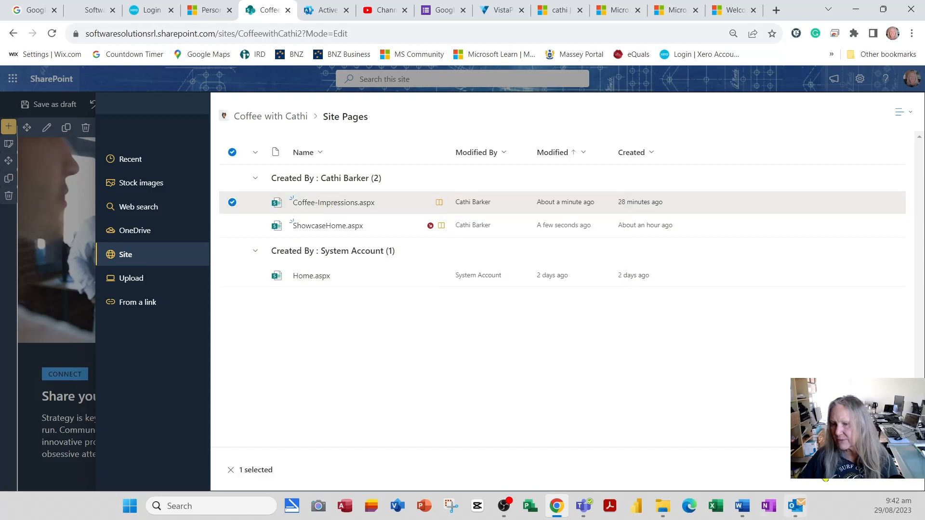
click(833, 471)
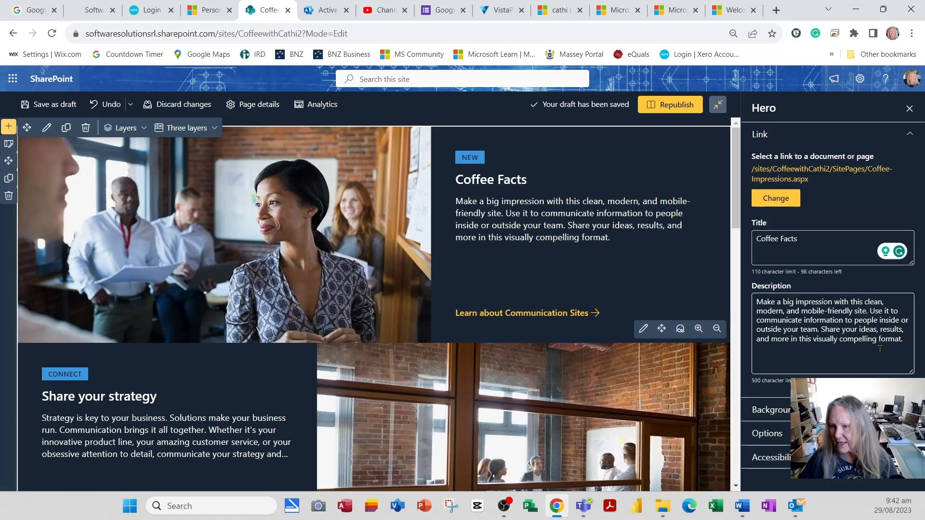
Set the description to "Click here to find out more interesting facts about the journey coffee has taken to become your everyday 'Cup of Joe' in the morning.".
drag(910, 343, 736, 298)
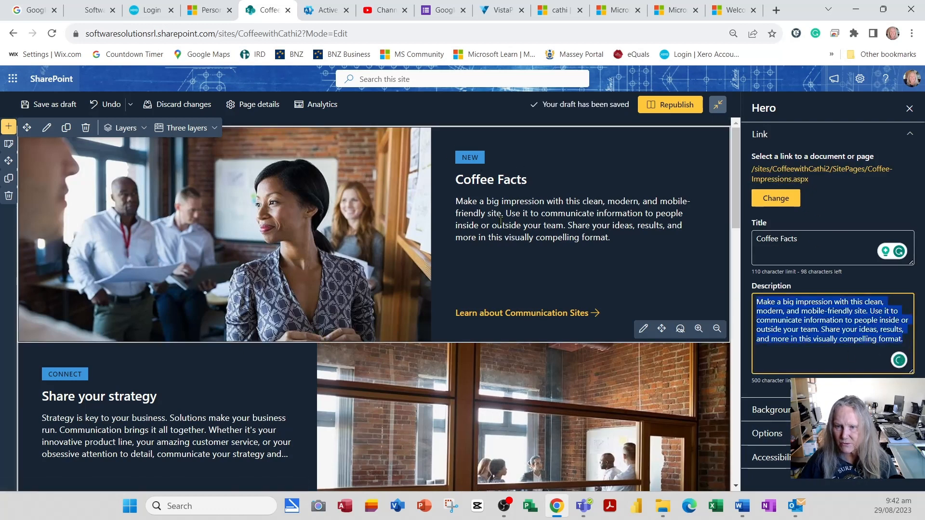
text(Click here to find out more interesting facts about the journey coffee has taken to become your everyday 'Cup of Joe' in the morning.)
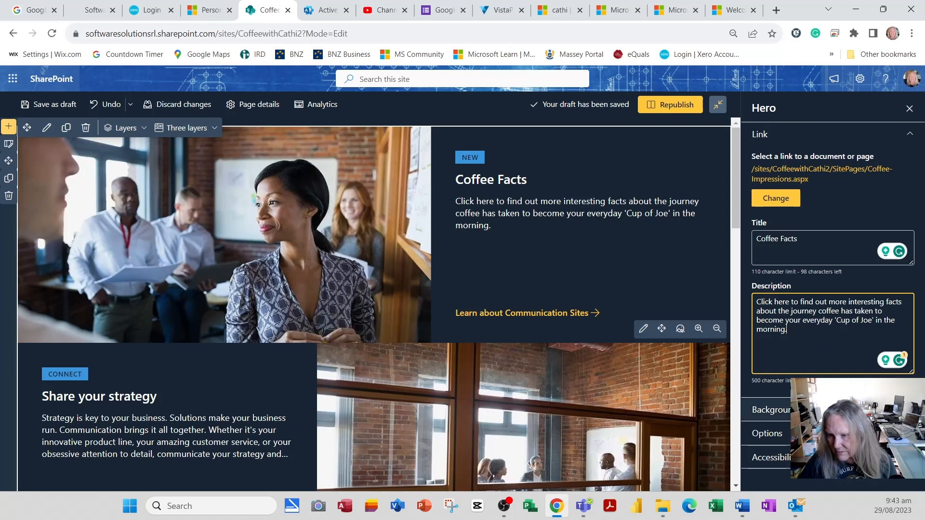
Replace the Coffee Facts layer's custom background image with Image2.jpg from the site's Documents > Photos folder.
click(771, 410)
scroll(771, 410, down, 4)
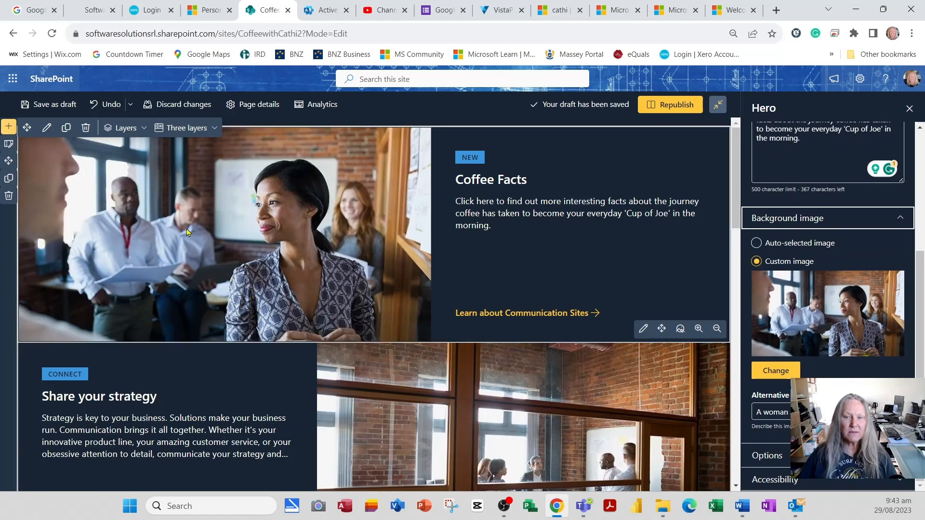
click(792, 371)
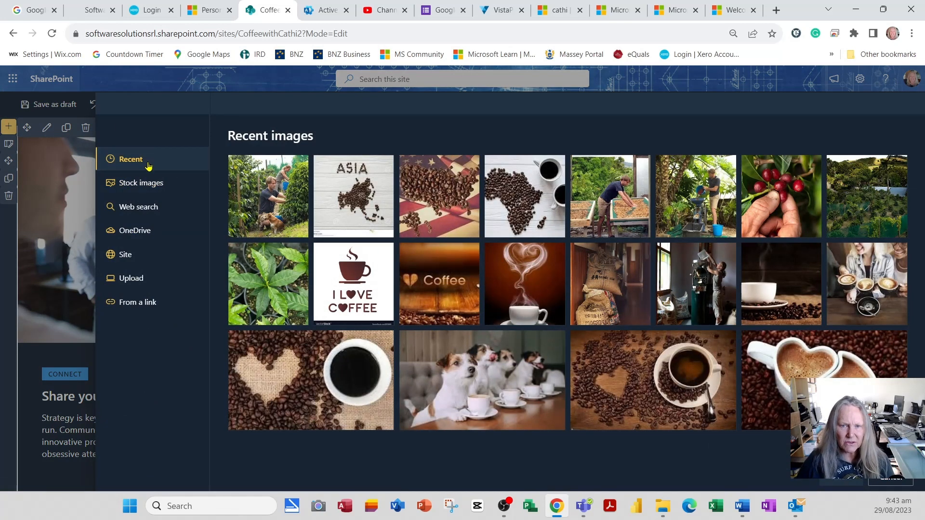
click(147, 188)
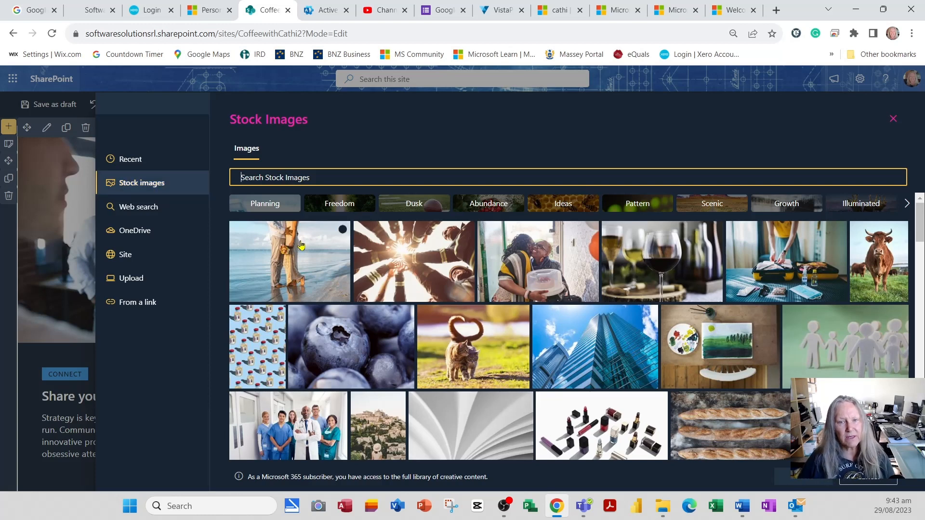
click(139, 259)
click(276, 179)
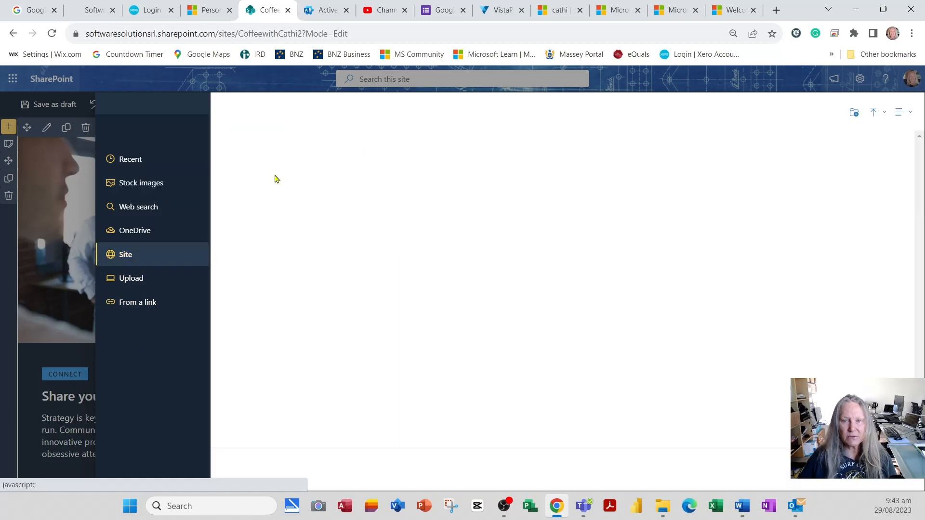
click(580, 191)
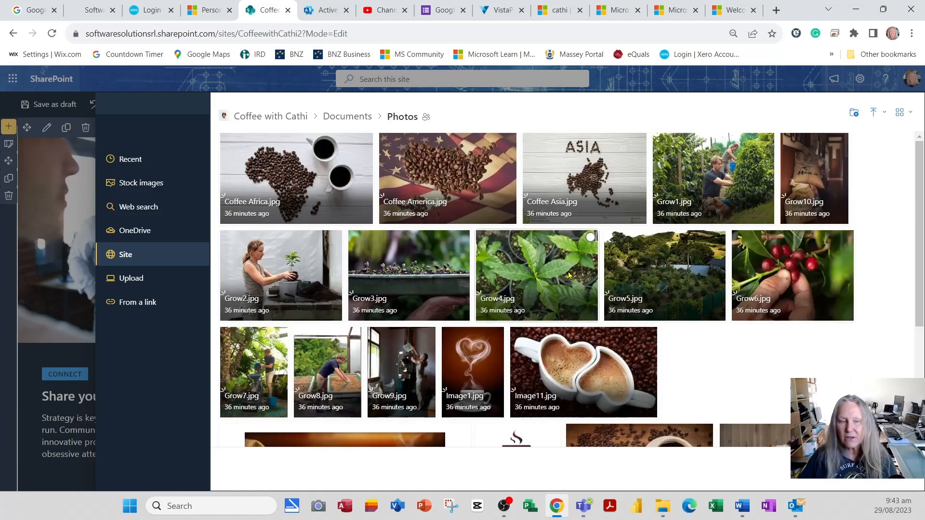
scroll(766, 241, down, 3)
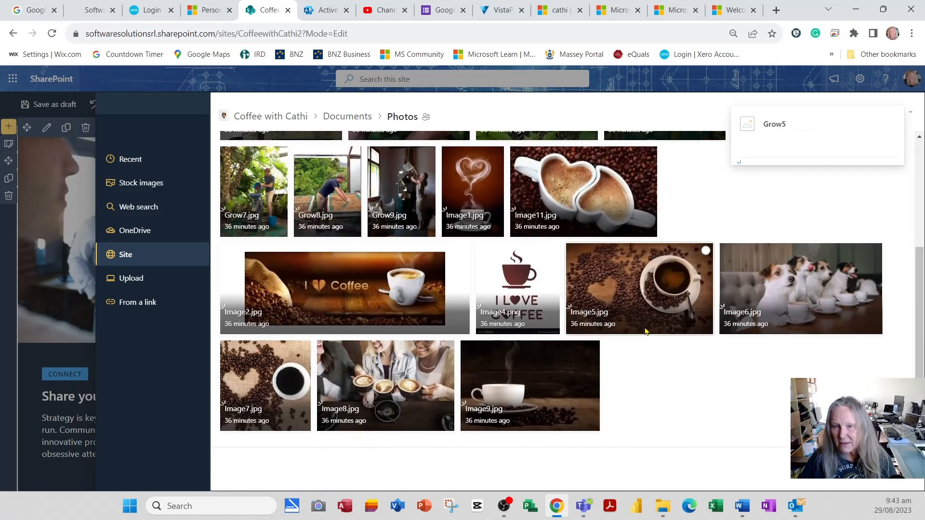
click(329, 280)
click(843, 470)
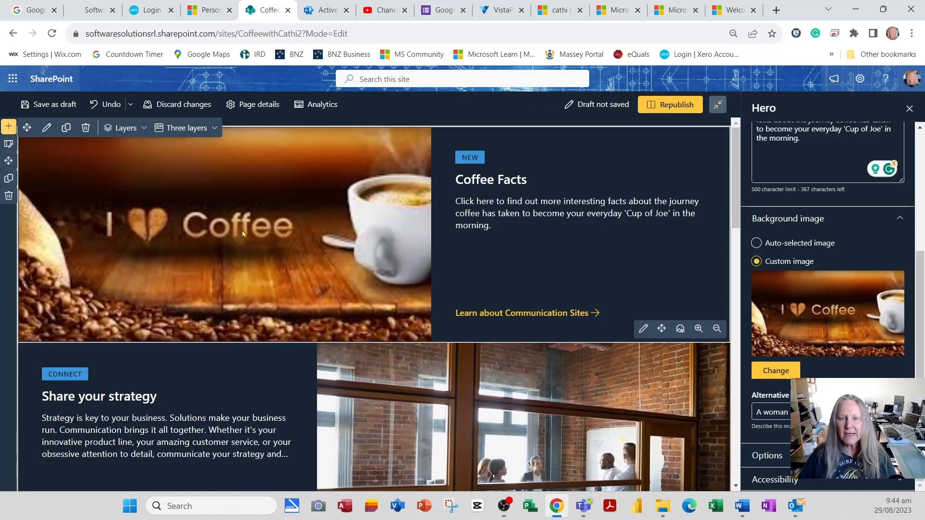
Adjust the background image's focal point so the coffee bean sack, the wording and part of the cup all show.
click(680, 329)
drag(229, 244, 12, 241)
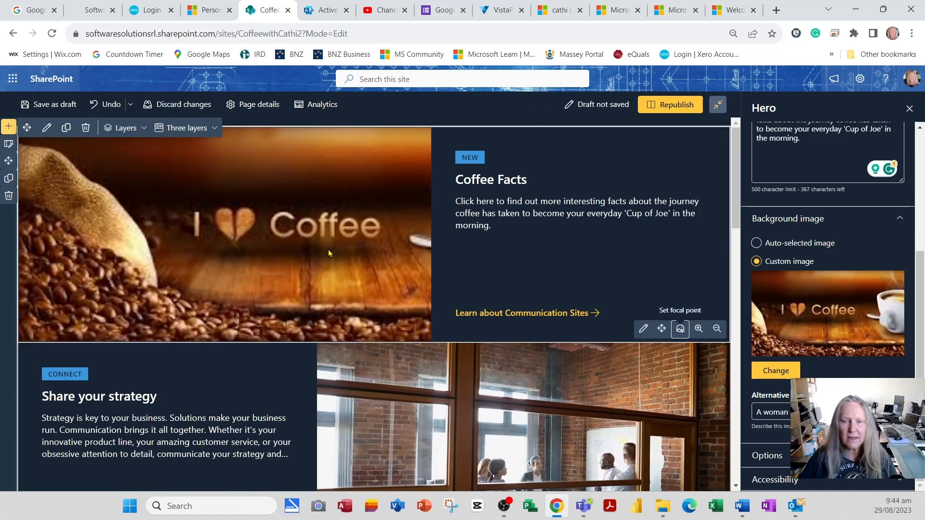
click(679, 330)
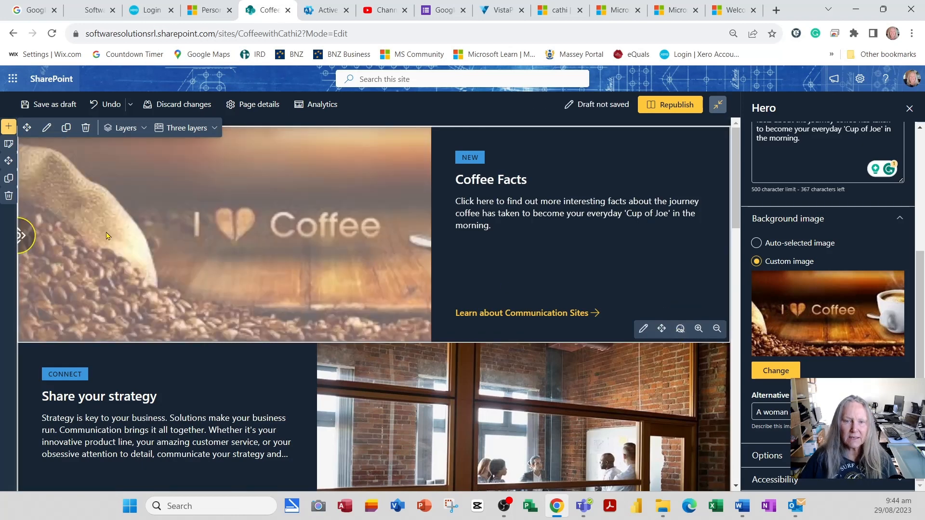
drag(28, 236, 140, 238)
click(235, 264)
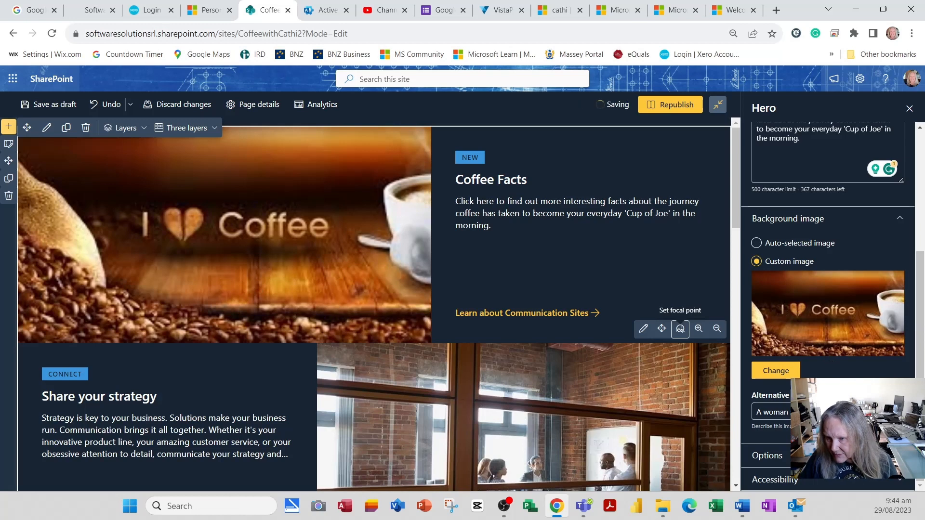
Set the image's alternative text to "An image of a cup of coffee and a bag of beans with the words I love coffee".
click(830, 412)
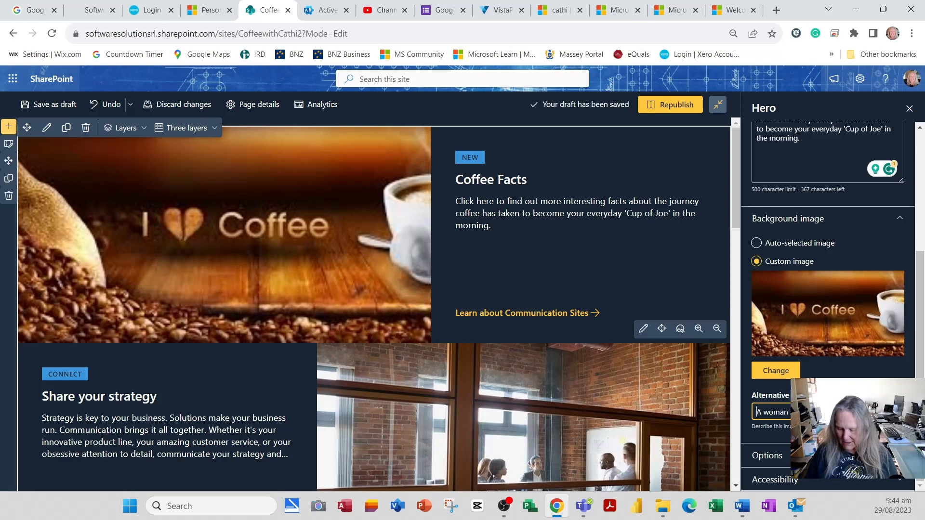
key(ctrl+a)
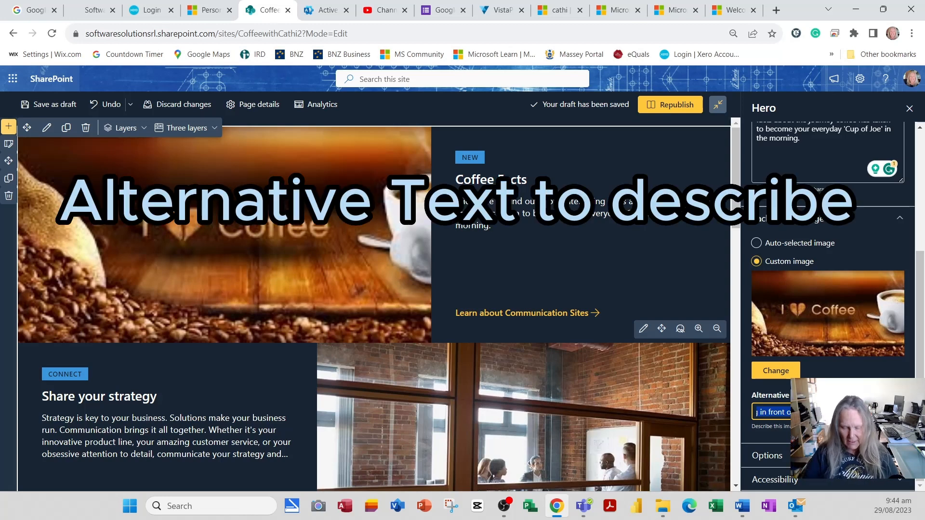
text(an im)
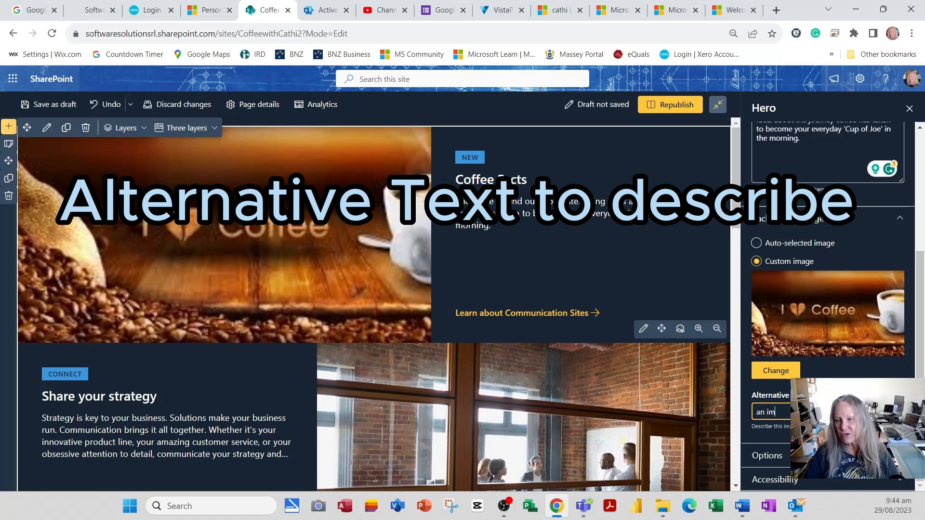
text(age o)
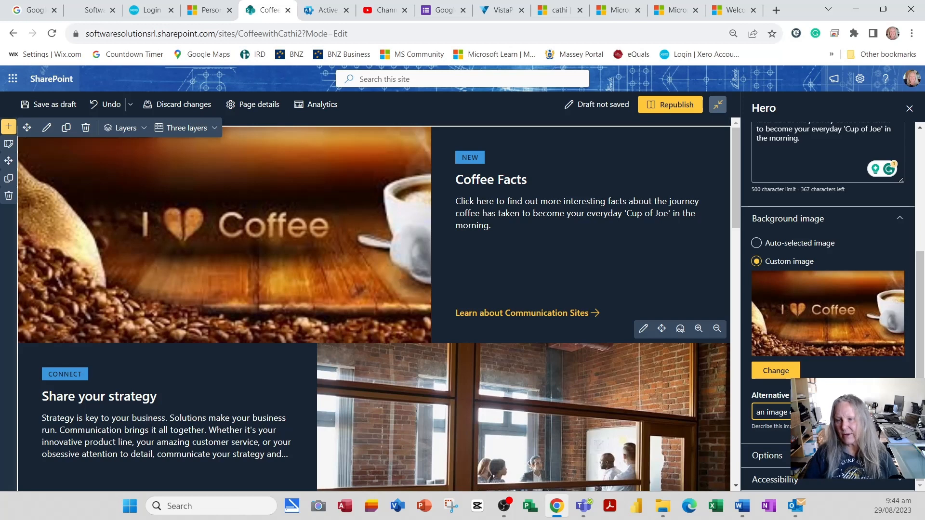
text(fee beans)
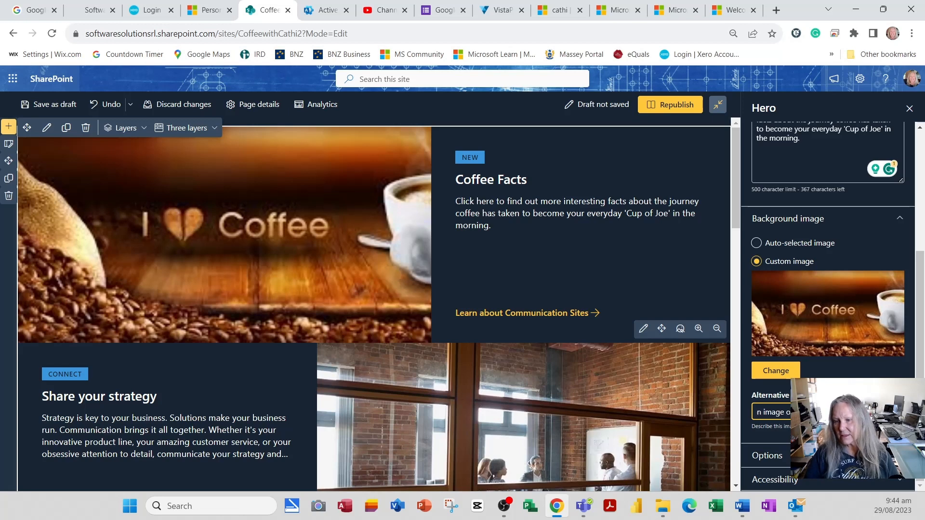
text(s)
key(BackSpace)
key(BackSpace)
key(BackSpace)
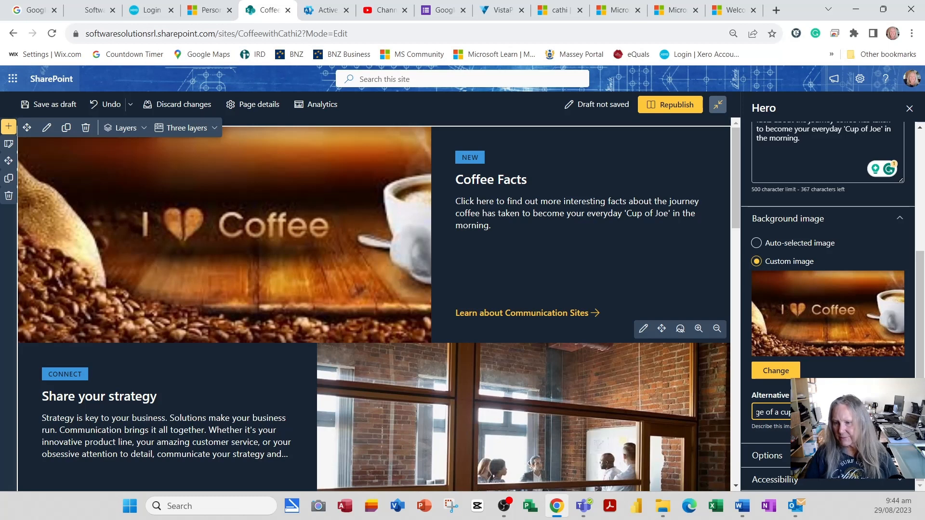
text(ns with the wo)
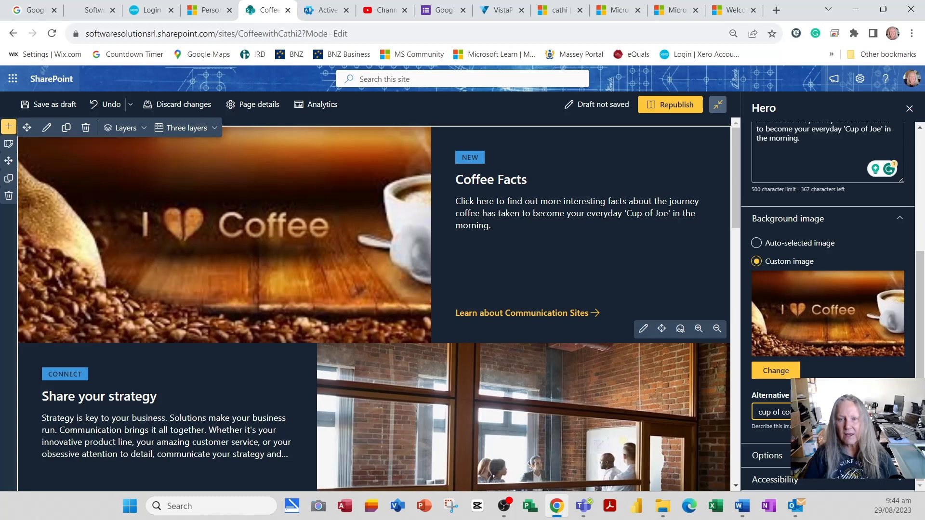
text(rds I love)
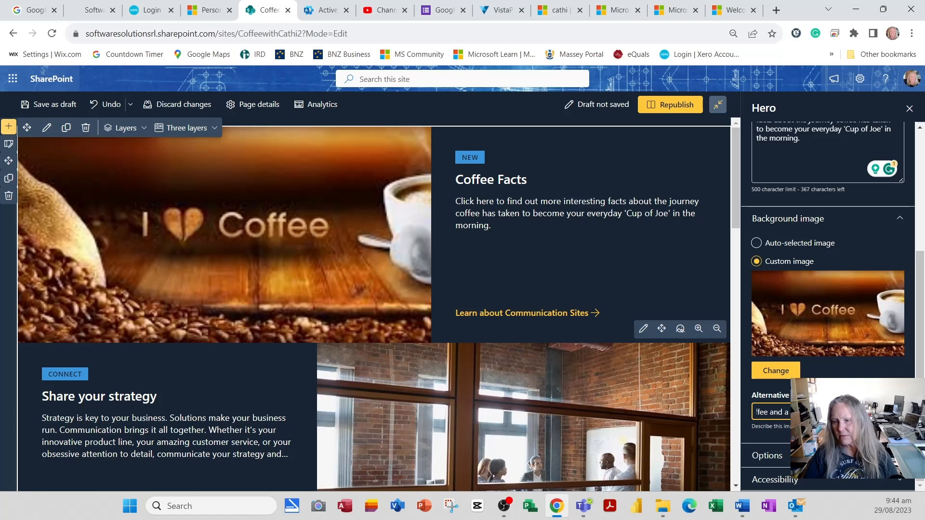
text( coffee)
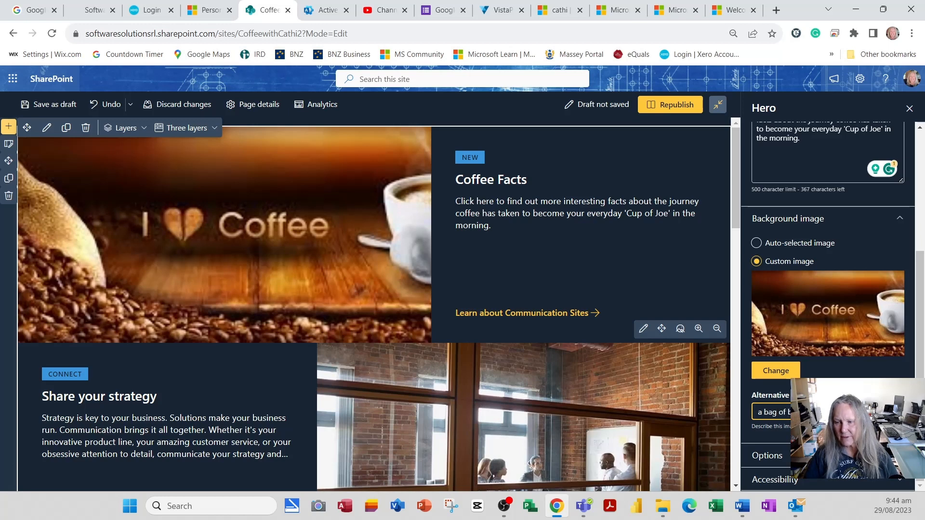
key(Home)
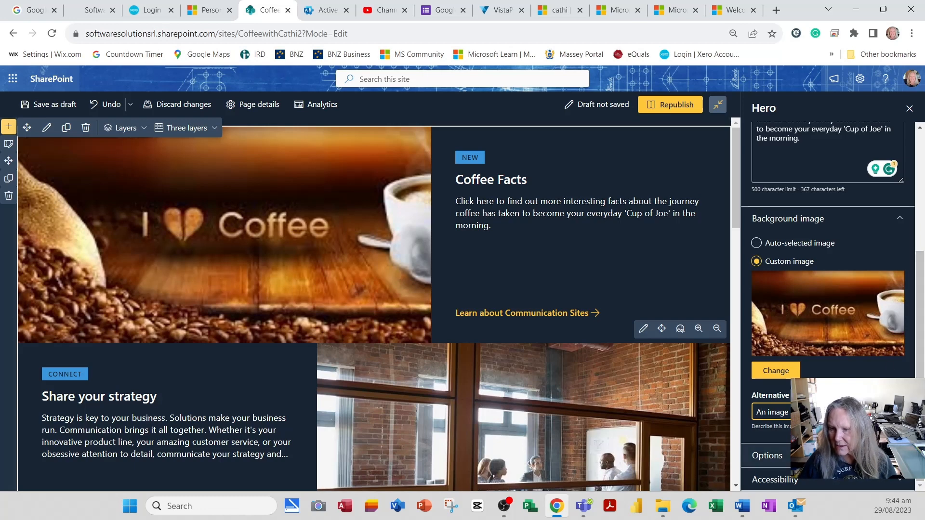
Change the Coffee Facts layer's topic heading text to "DISCOVER" in the Hero options.
click(899, 456)
scroll(896, 434, down, 5)
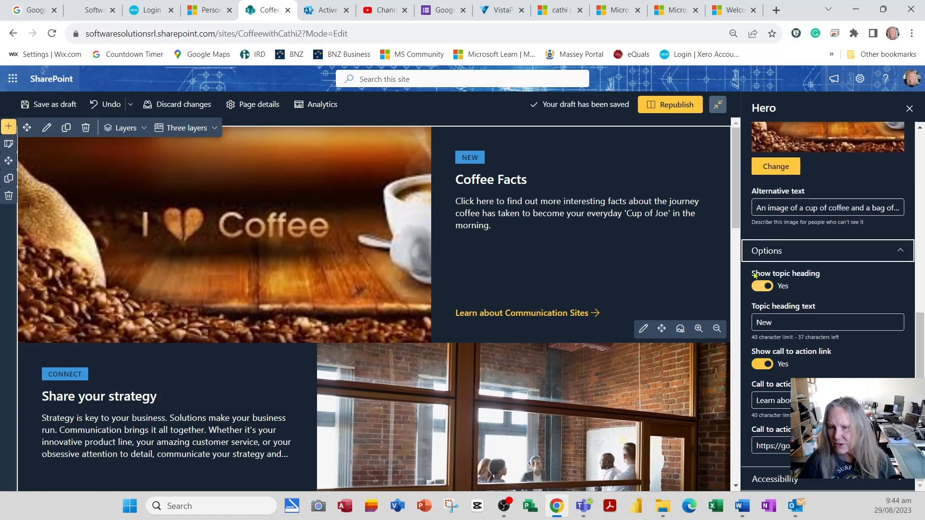
click(472, 153)
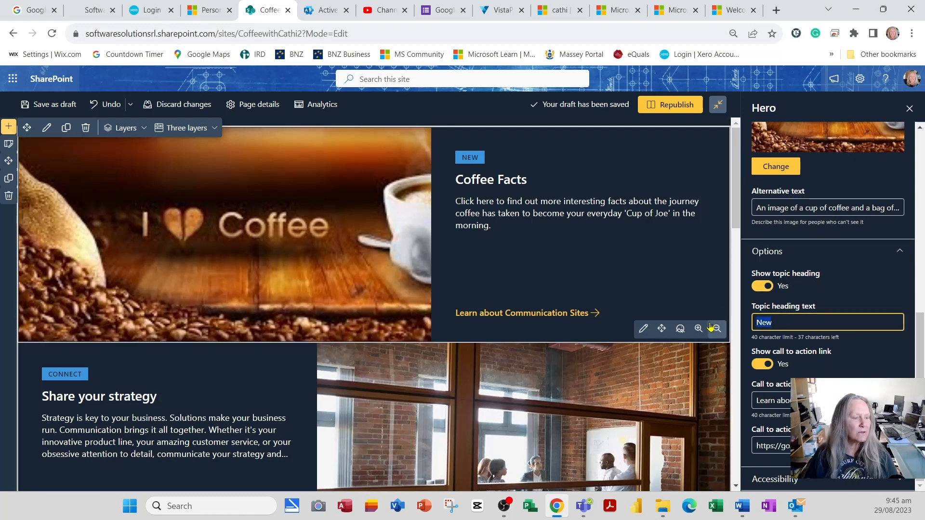
text(DISCOVER)
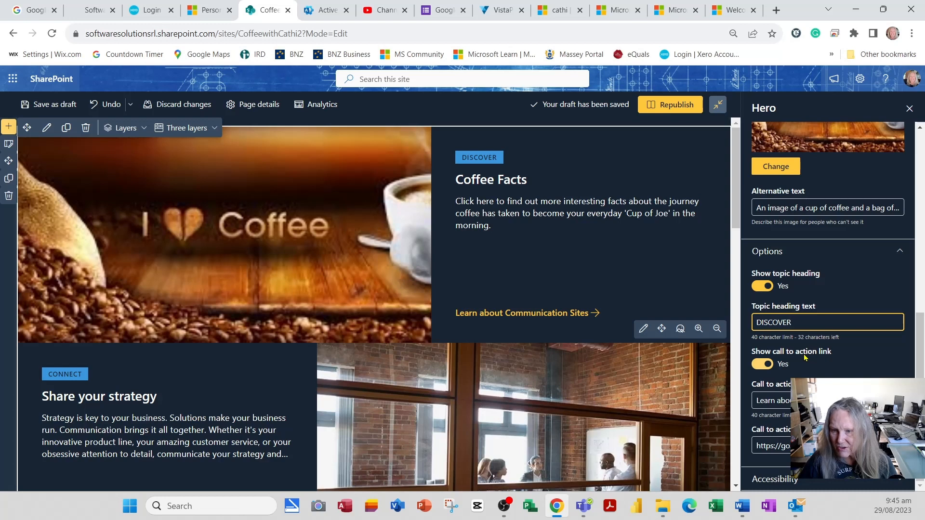
Change the Coffee Facts layer's call to action text to "Learn about Coffee".
click(506, 316)
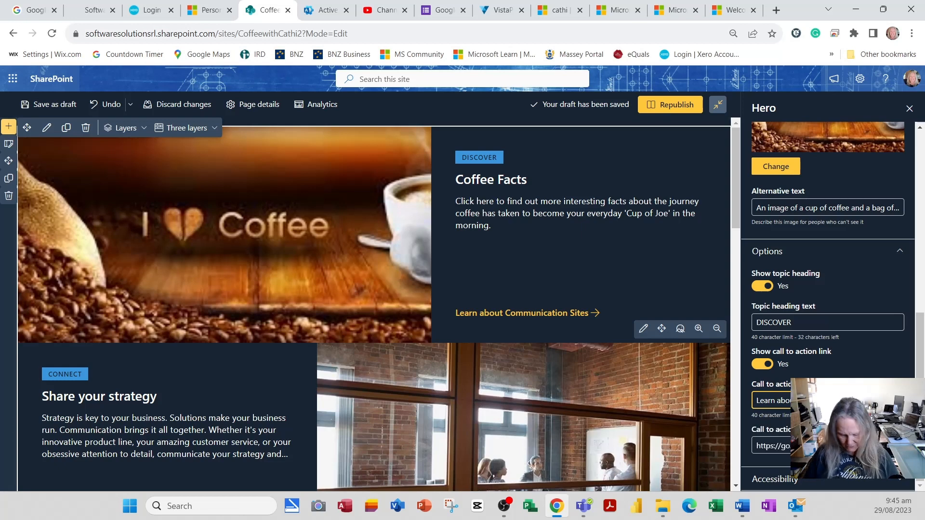
text(c)
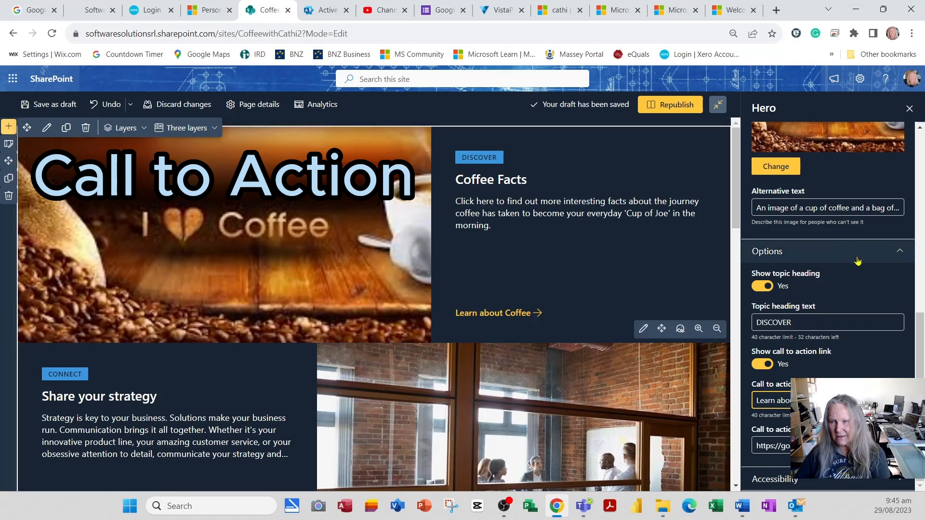
scroll(856, 262, up, 5)
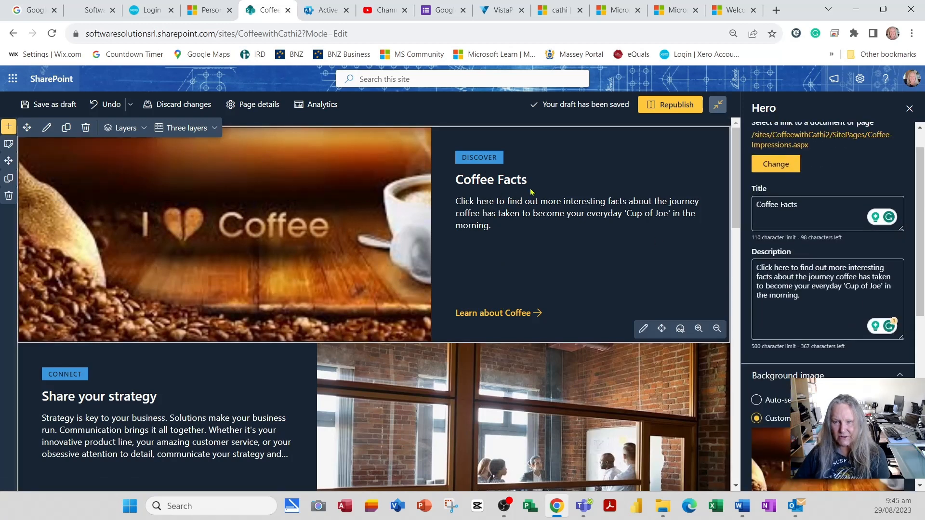
scroll(537, 252, down, 2)
scroll(663, 246, up, 2)
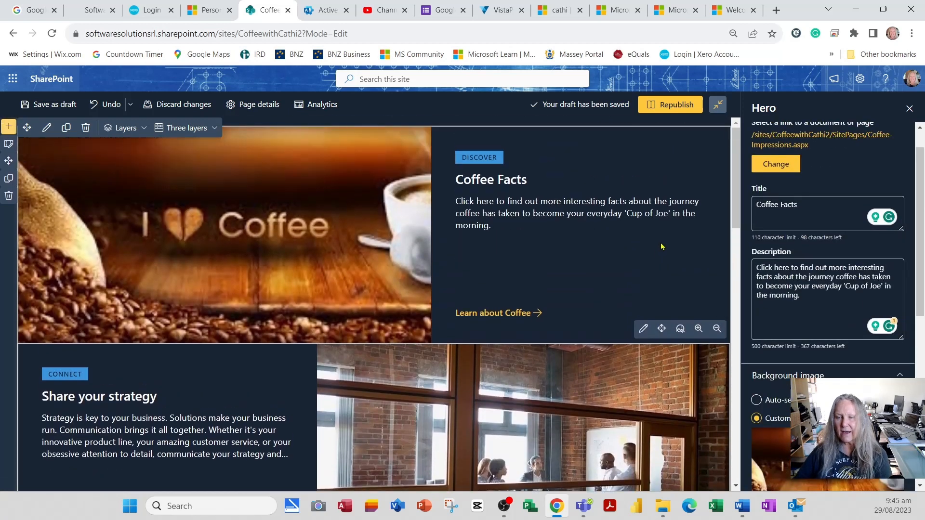
scroll(864, 302, down, 5)
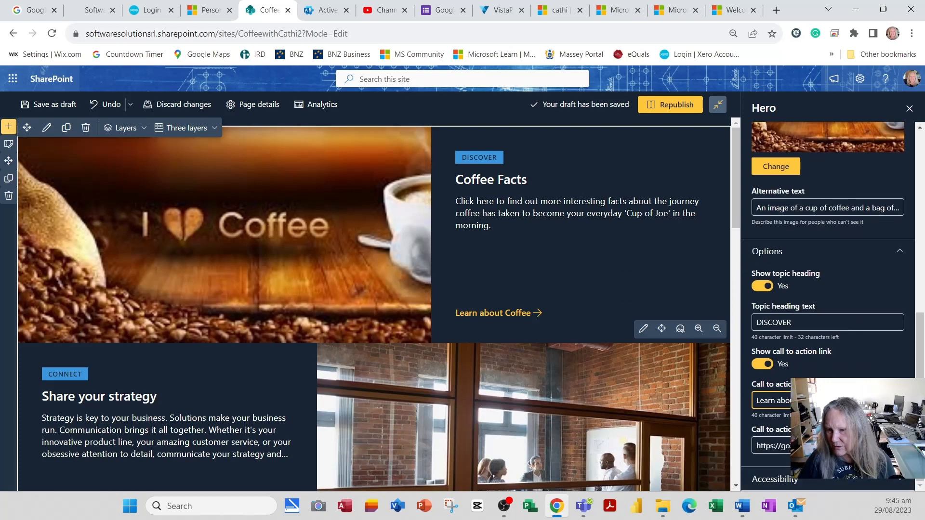
Replace the layer's call to action link with the link on the clipboard and save the page as a draft.
click(814, 445)
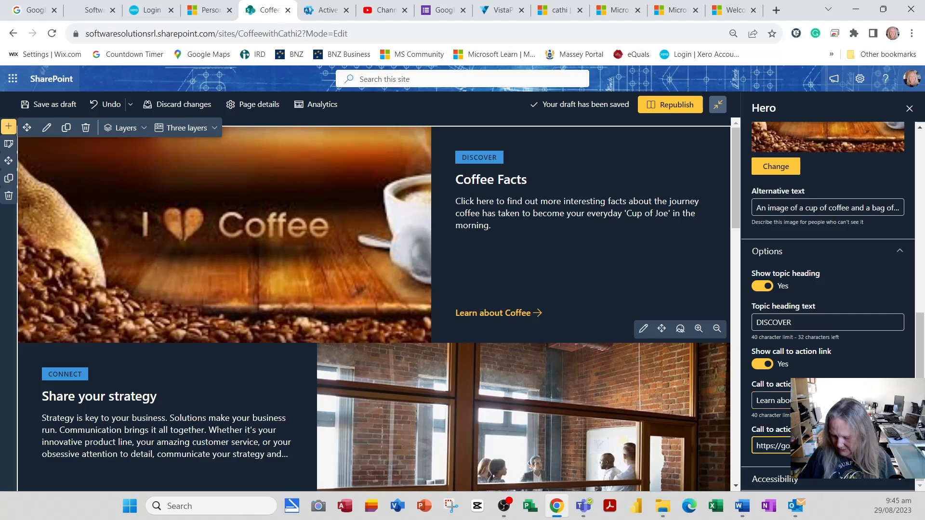
key(ctrl+a)
key(BackSpace)
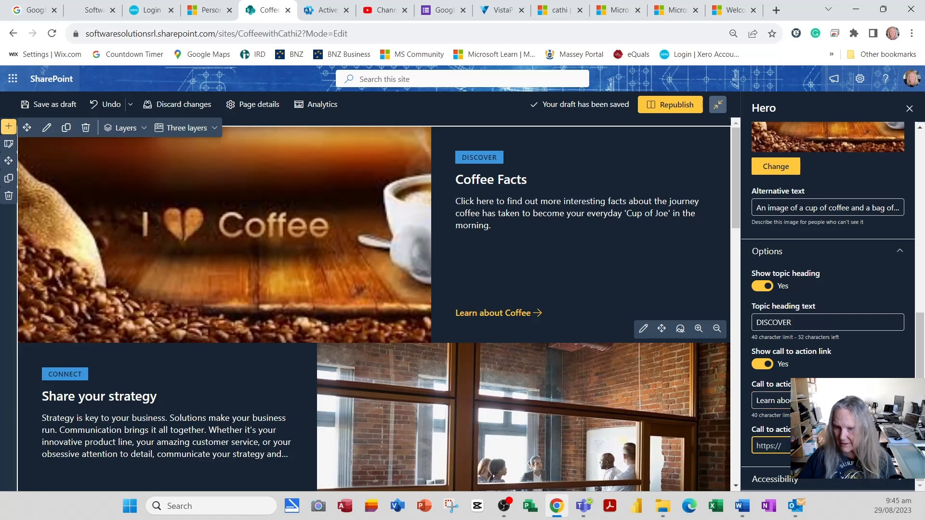
right_click(759, 448)
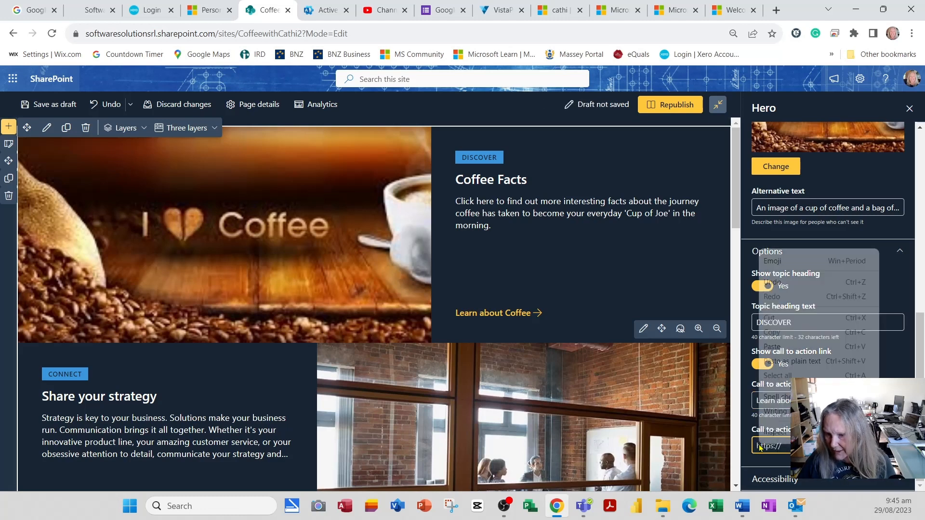
click(780, 362)
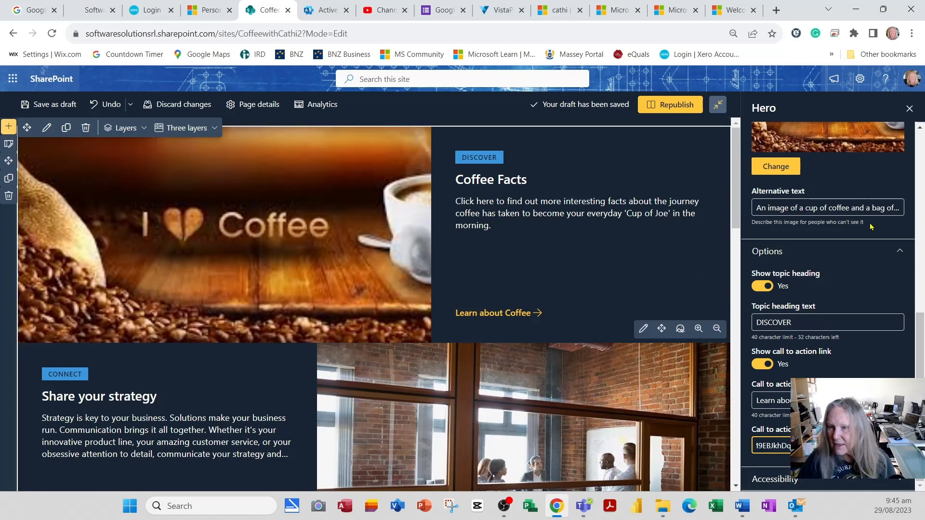
click(910, 109)
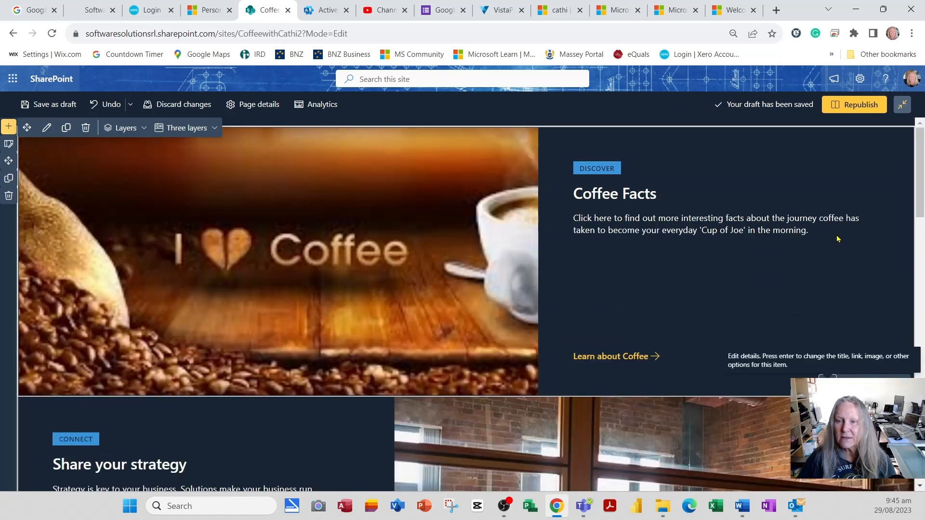
click(59, 108)
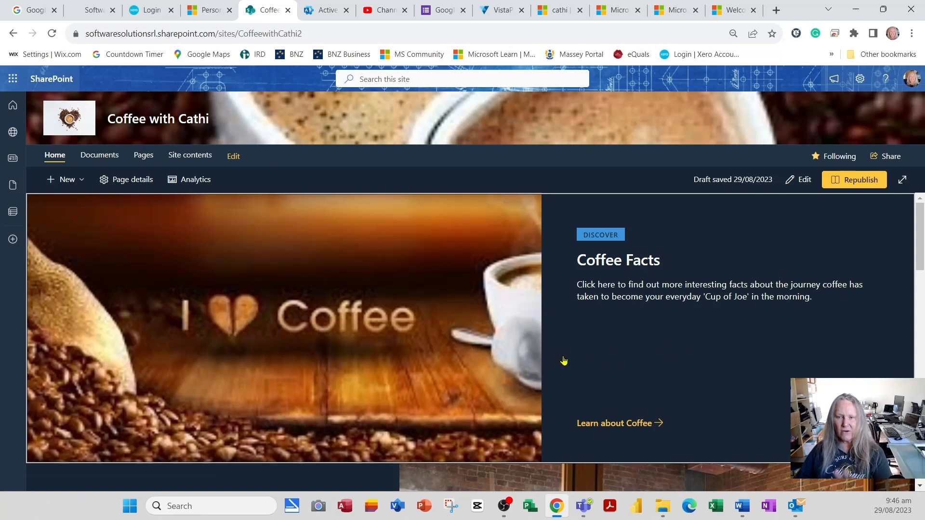
Review the home page and test the Coffee Facts layer's main link and its Learn about Coffee link, returning home after each.
scroll(624, 352, down, 5)
scroll(629, 356, down, 5)
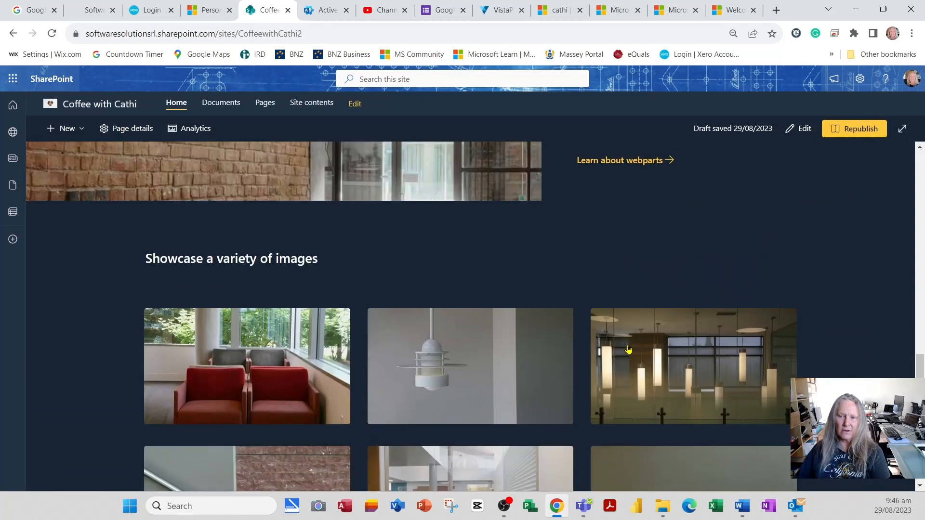
scroll(628, 353, up, 10)
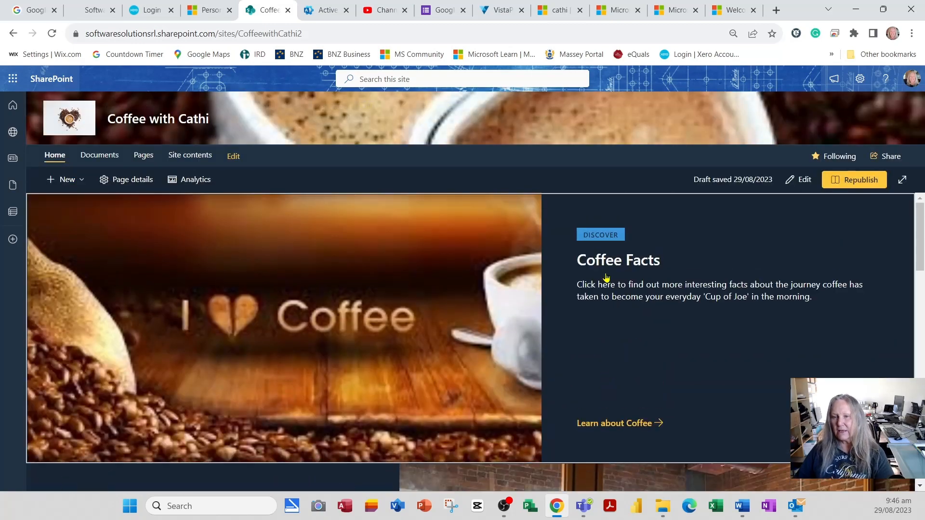
click(655, 291)
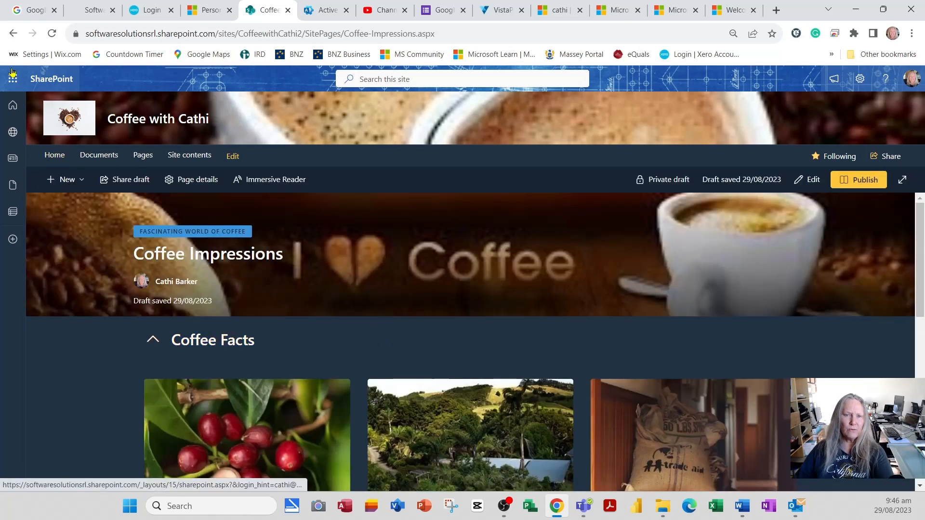
click(13, 35)
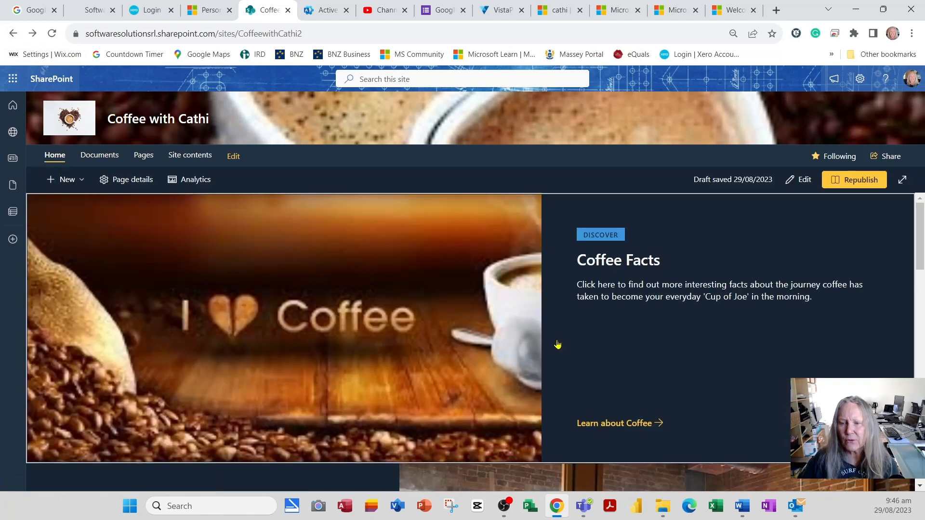
click(612, 428)
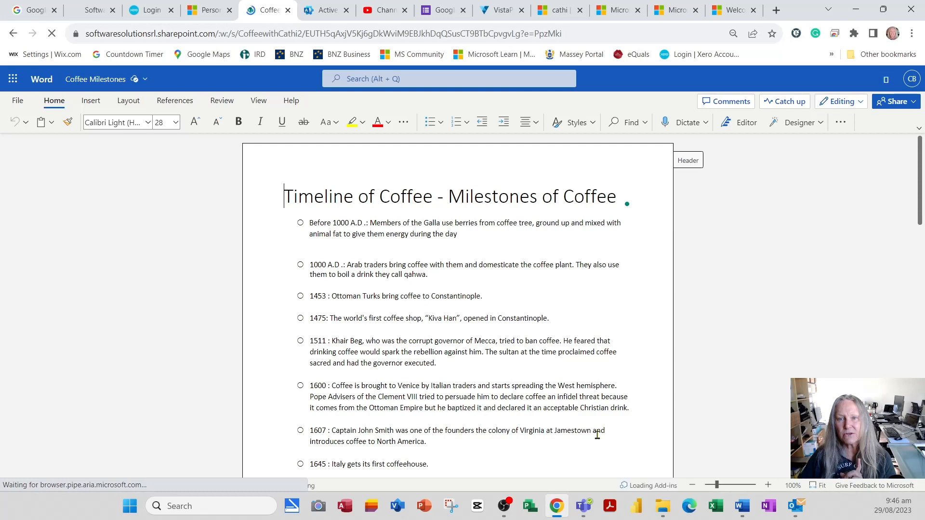
click(9, 36)
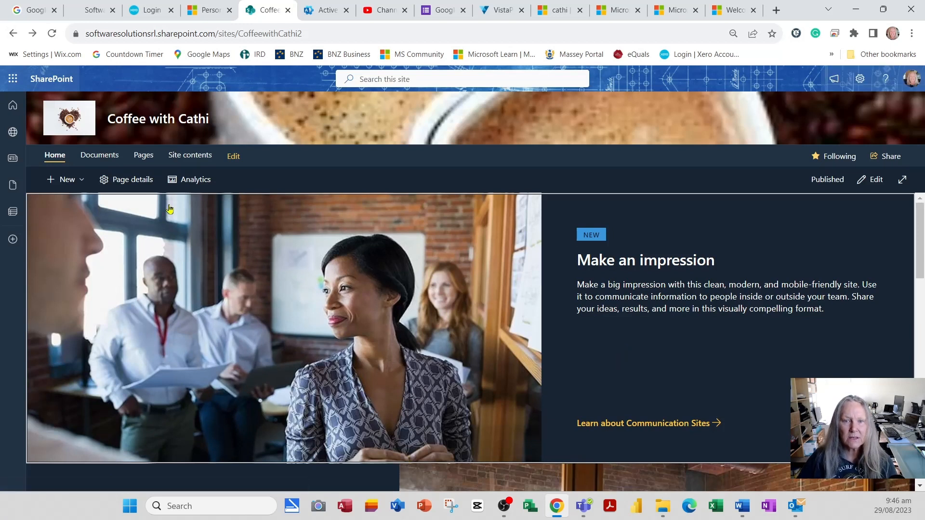
Copy the link to Coffee-Impressions.aspx from the site's Pages library.
click(143, 156)
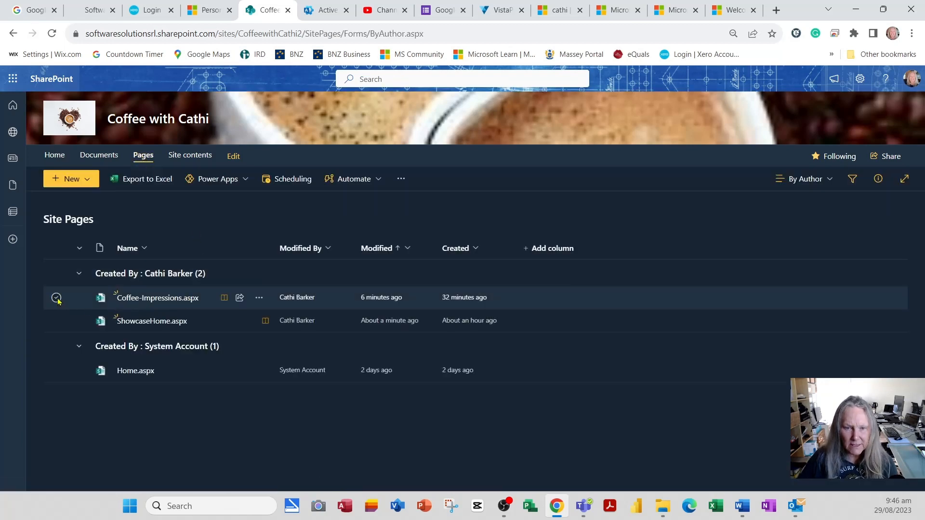
click(57, 299)
click(259, 298)
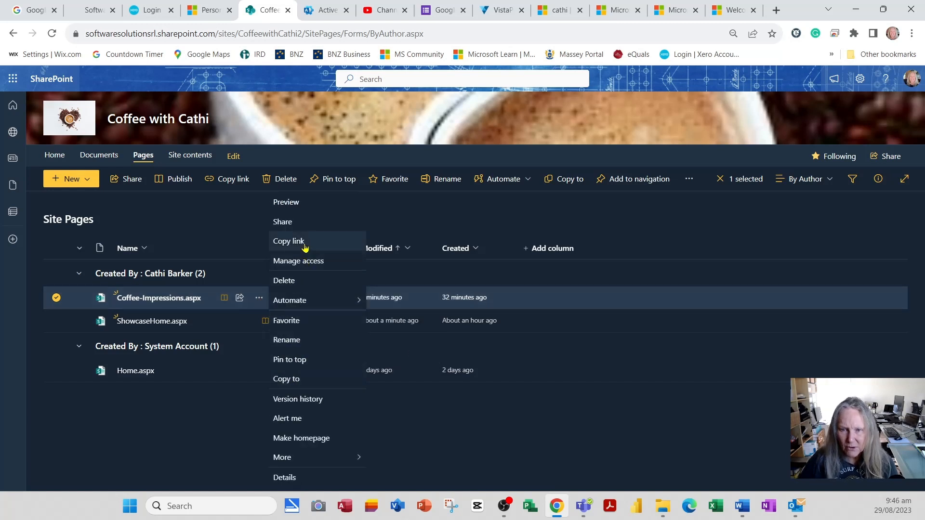
click(305, 244)
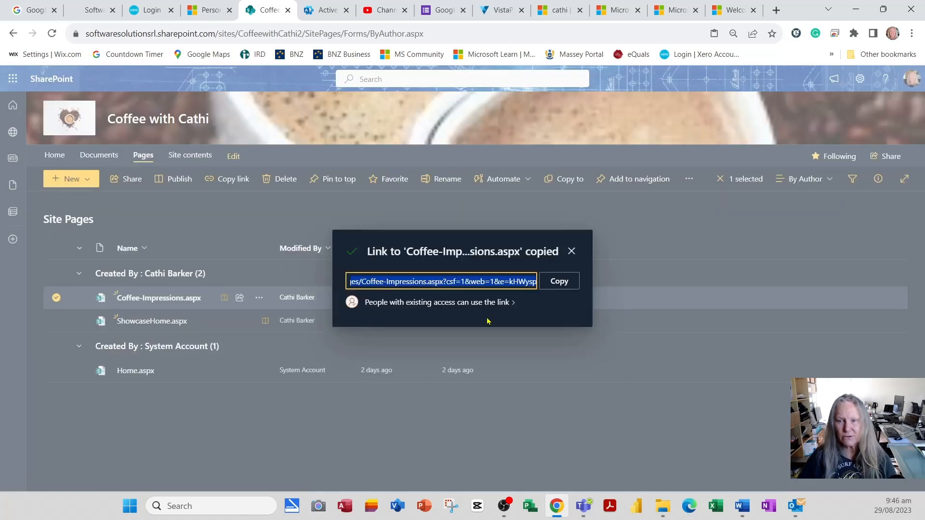
click(562, 282)
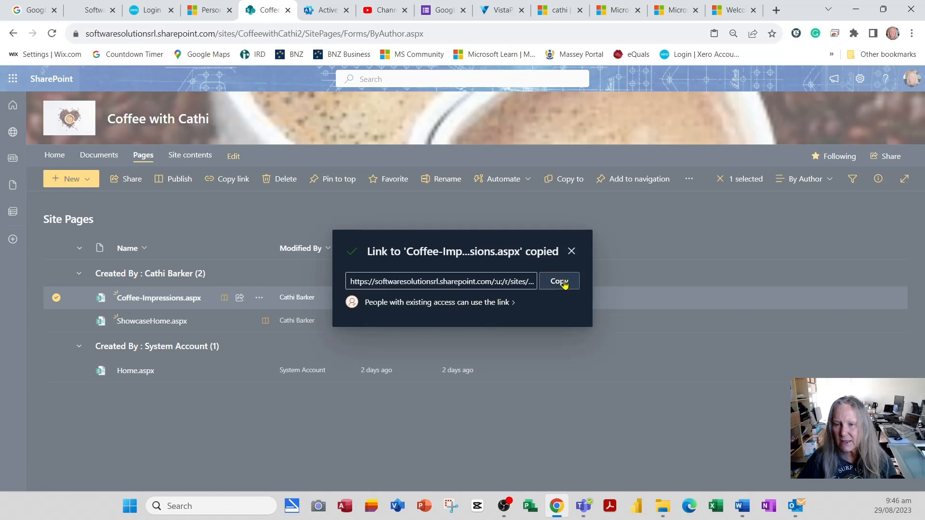
click(572, 251)
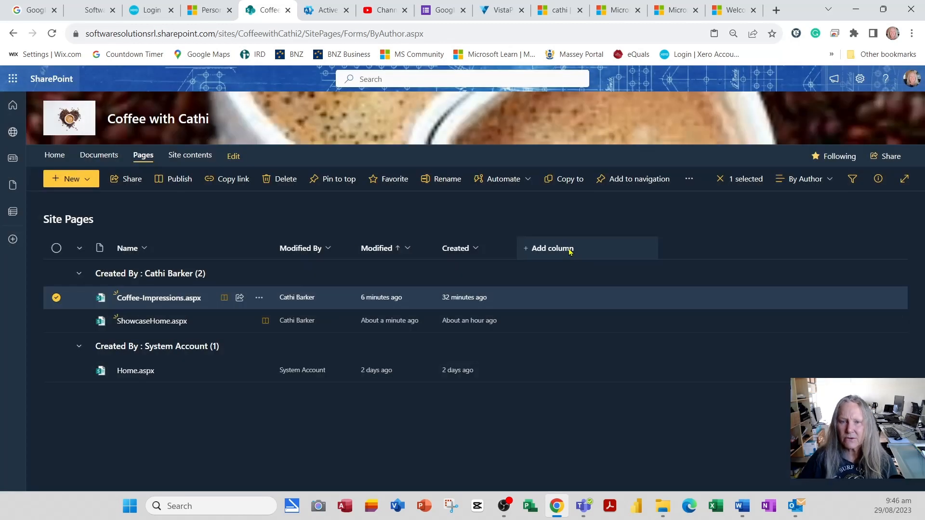
Reopen the home page for editing and set the Coffee Facts layer's call to action link to the copied Coffee-Impressions.aspx link.
click(61, 160)
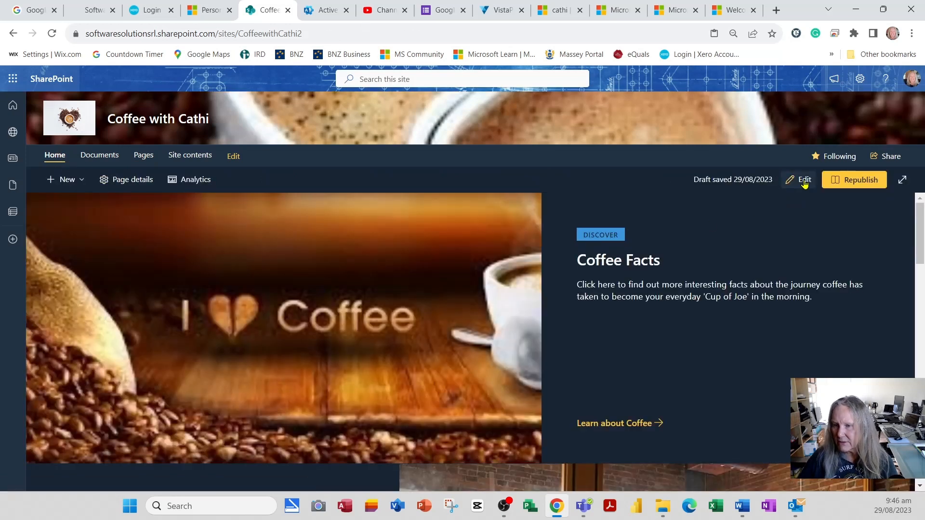
click(801, 179)
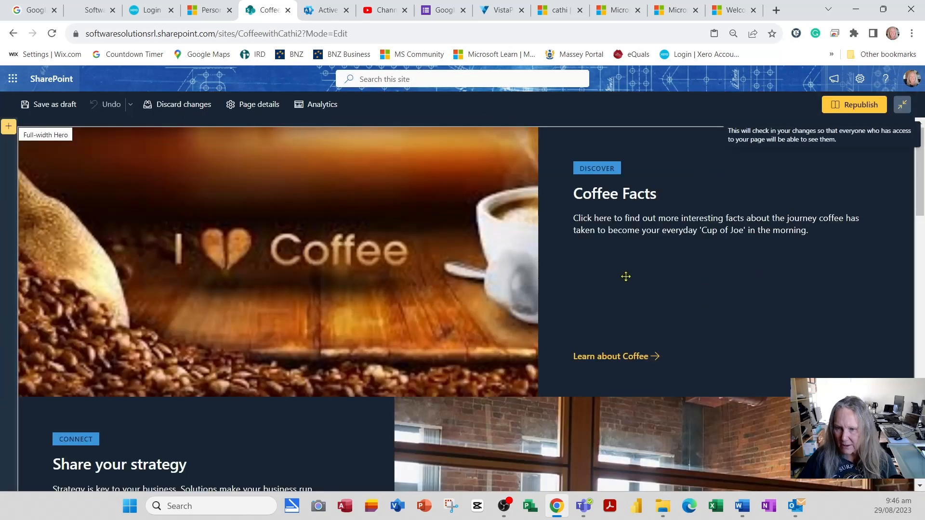
click(626, 278)
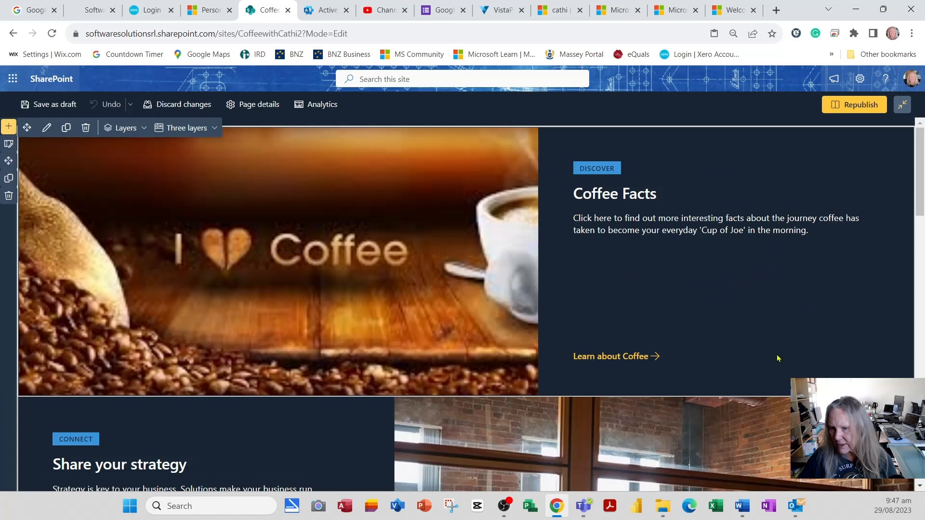
click(827, 383)
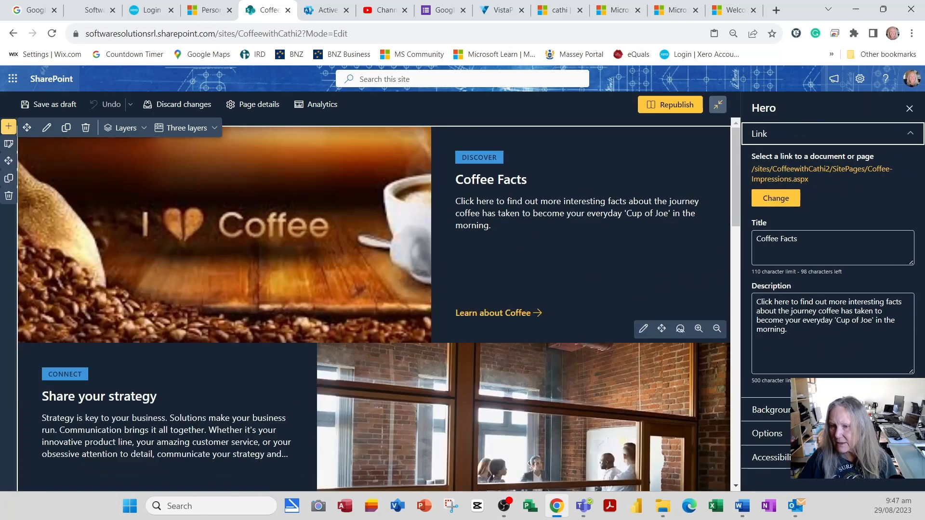
click(767, 433)
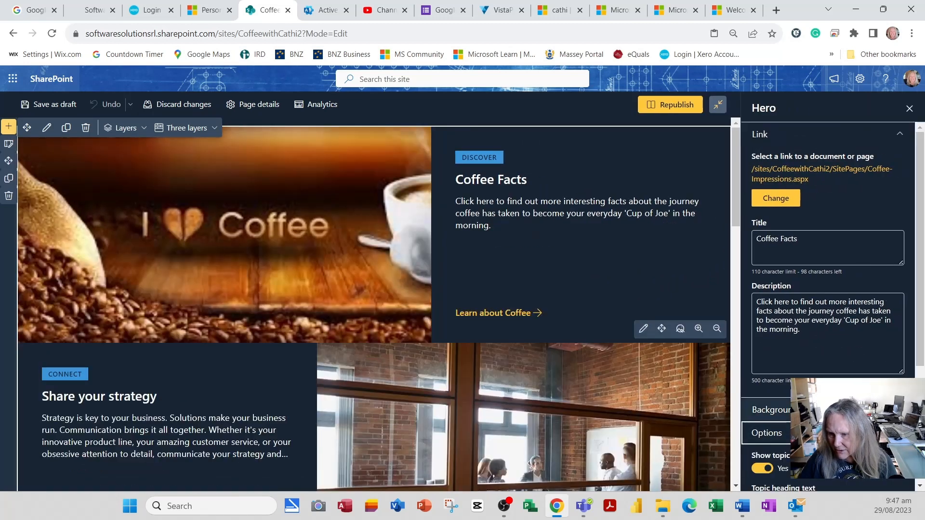
click(767, 445)
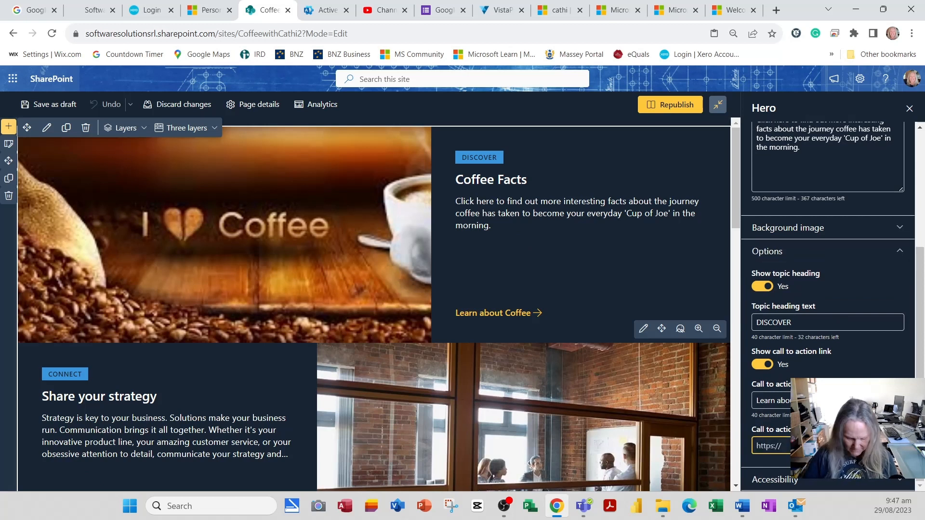
key(ctrl+v)
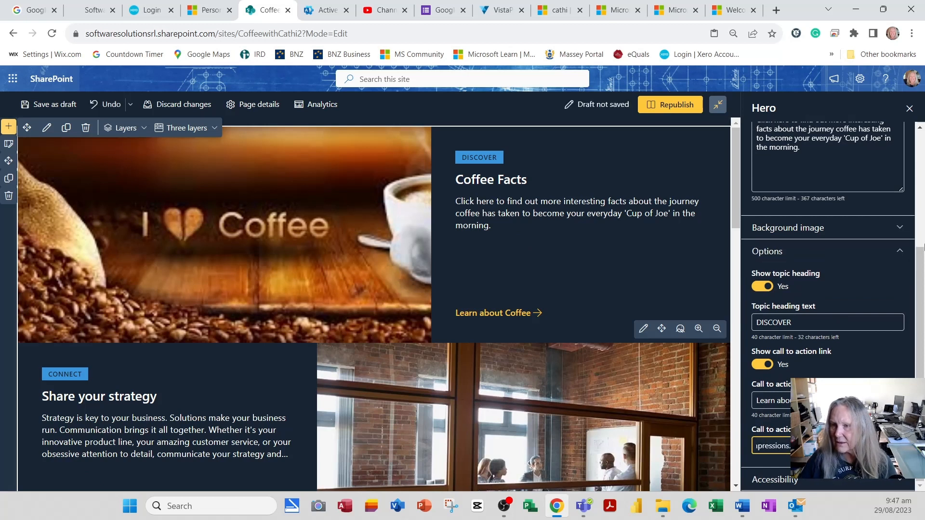
Save the home page as a draft and test the Learn about Coffee link.
click(909, 108)
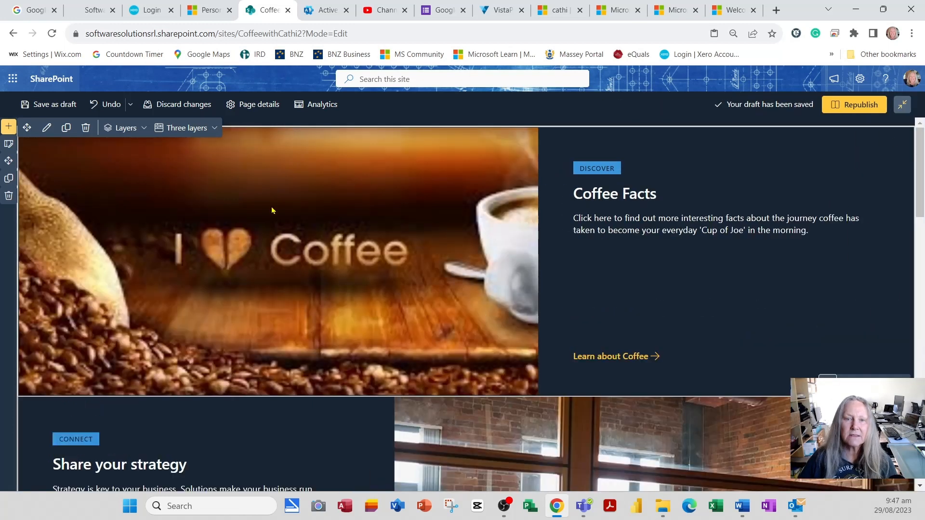
click(55, 105)
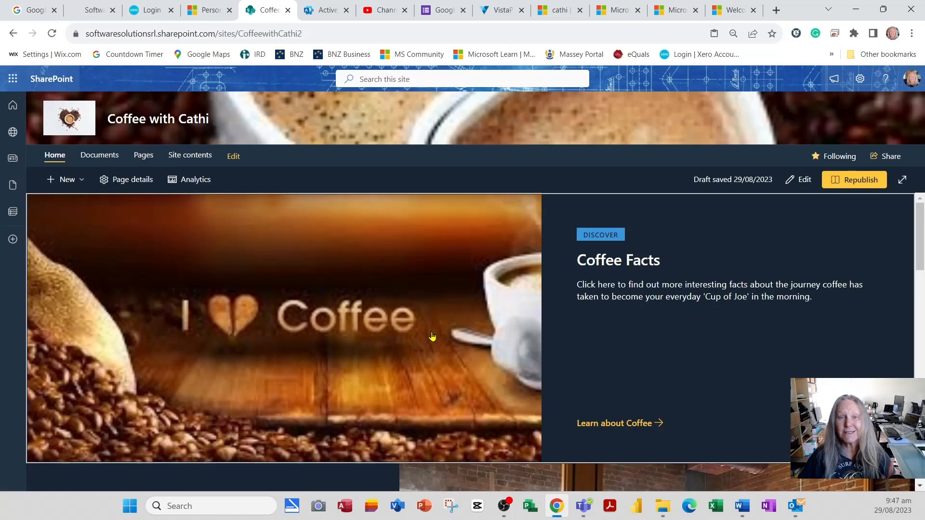
click(611, 426)
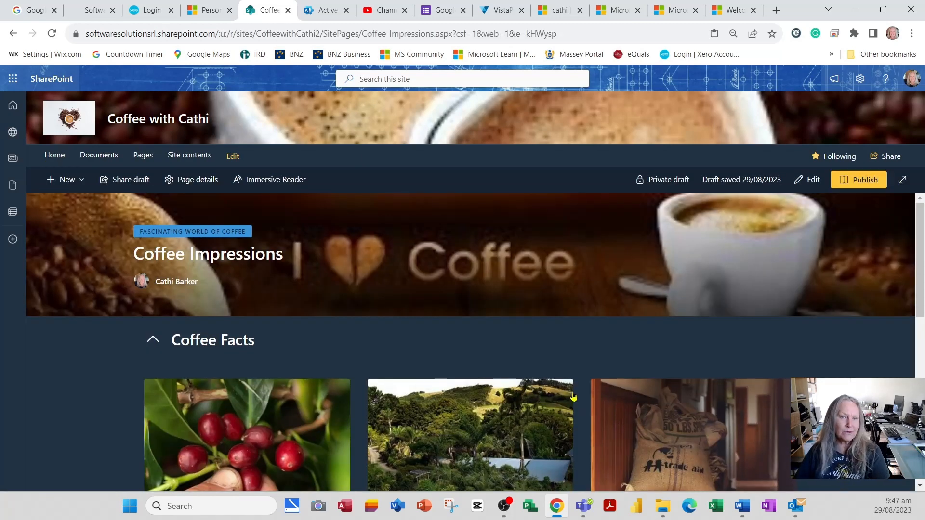
Return to the home page and test the Coffee Facts layer's main link to the Coffee Impressions page.
click(13, 33)
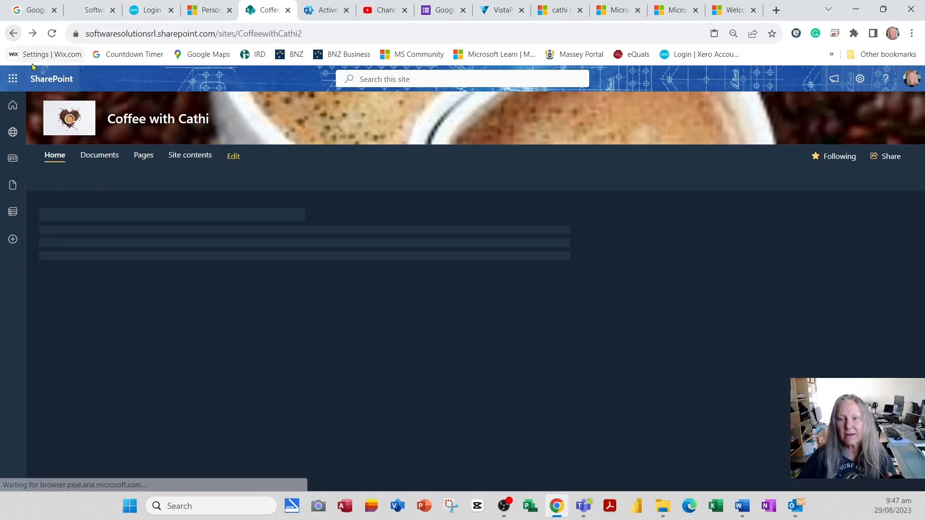
click(613, 294)
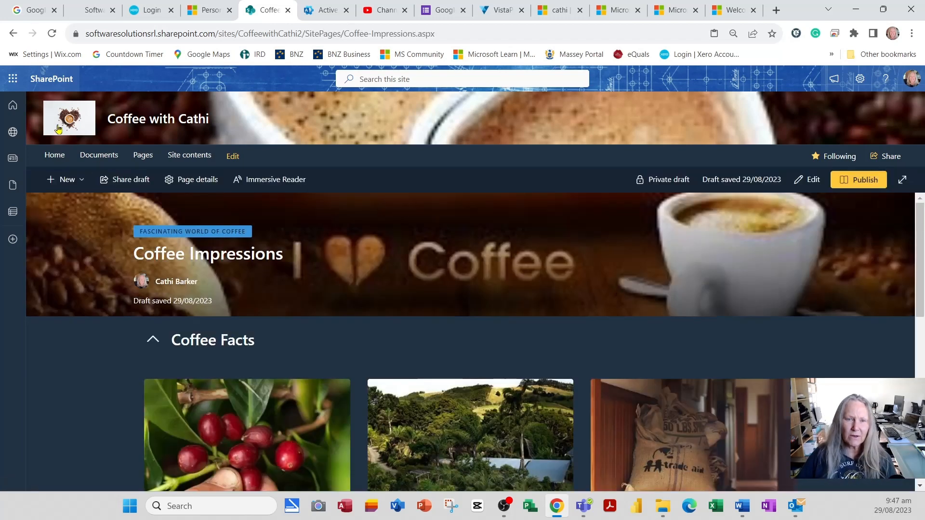
click(15, 33)
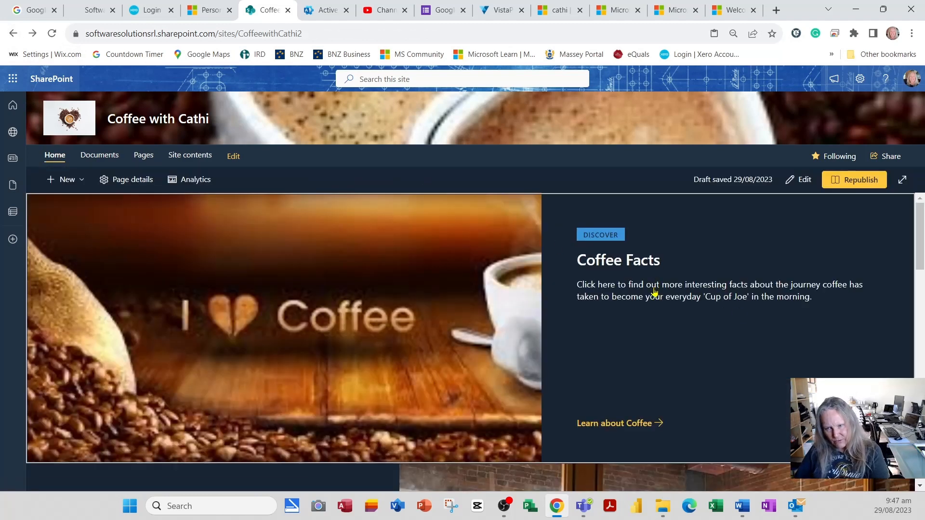
click(655, 292)
Collapse the Coffee Facts section on the Coffee Impressions page, then open the Coffee Milestones document and read through its timeline.
scroll(158, 276, down, 3)
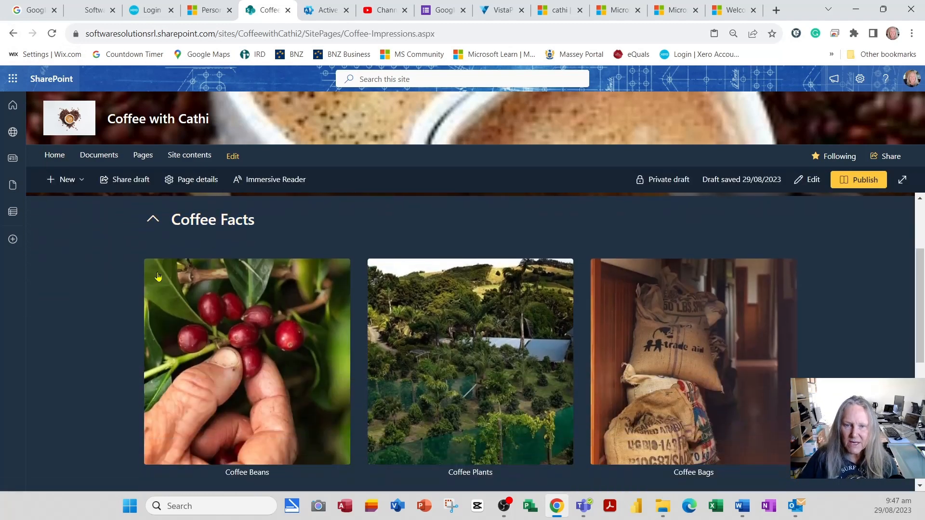
click(153, 220)
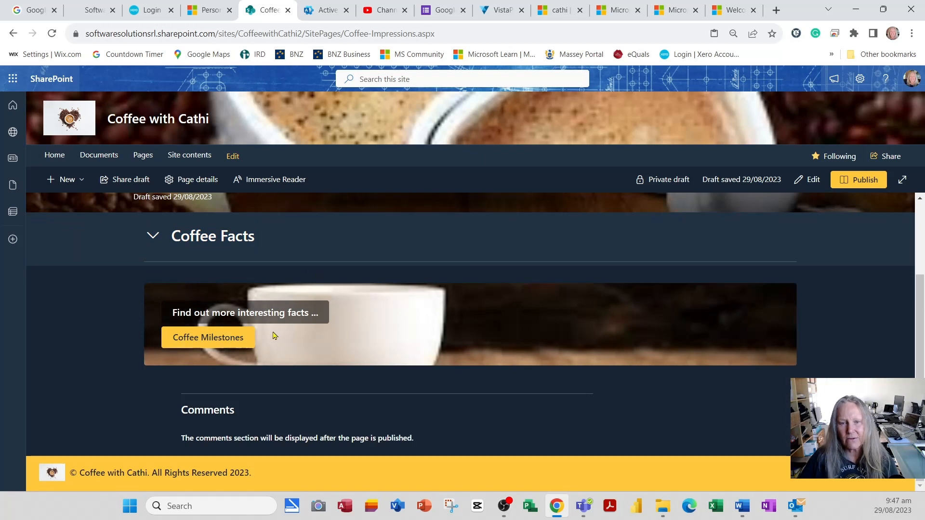
click(207, 337)
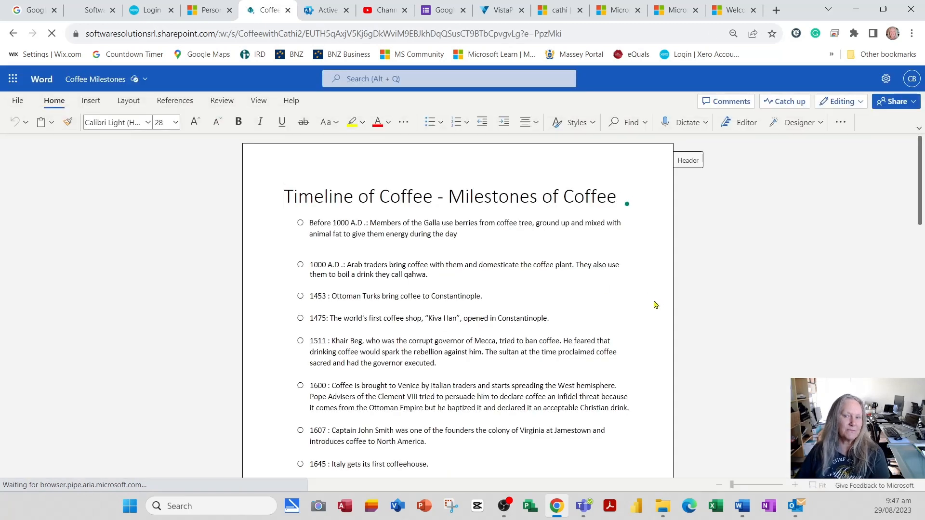
scroll(443, 311, down, 3)
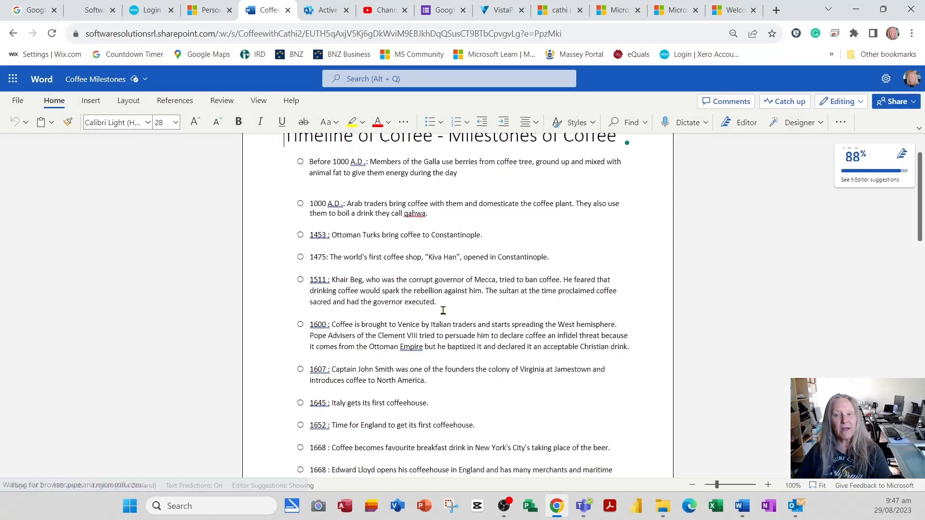
scroll(376, 246, down, 10)
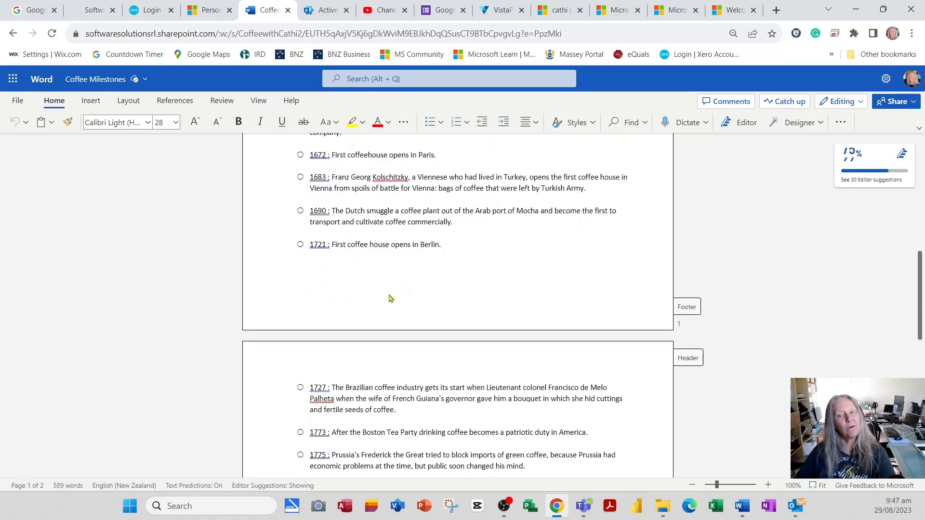
scroll(393, 305, down, 1)
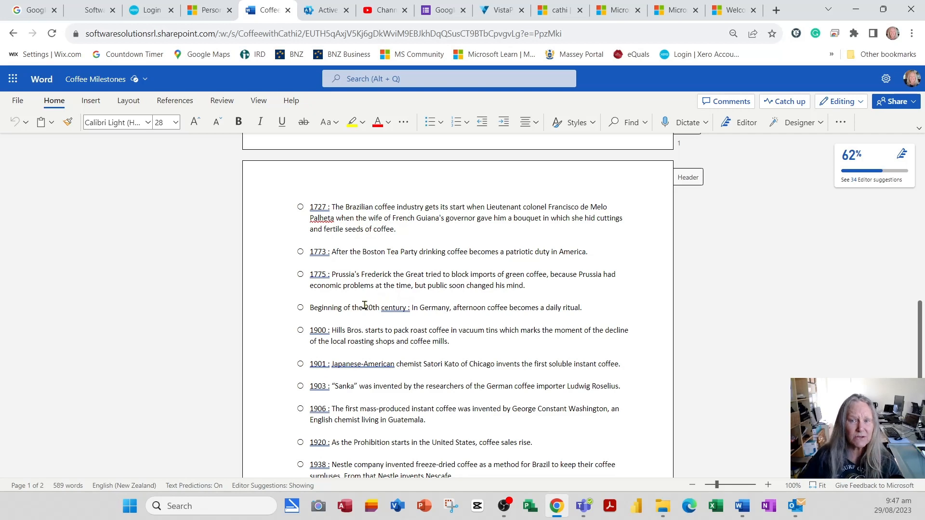
Go back to the Coffee Impressions page and test the page anchor link beside the Coffee Facts heading.
click(13, 33)
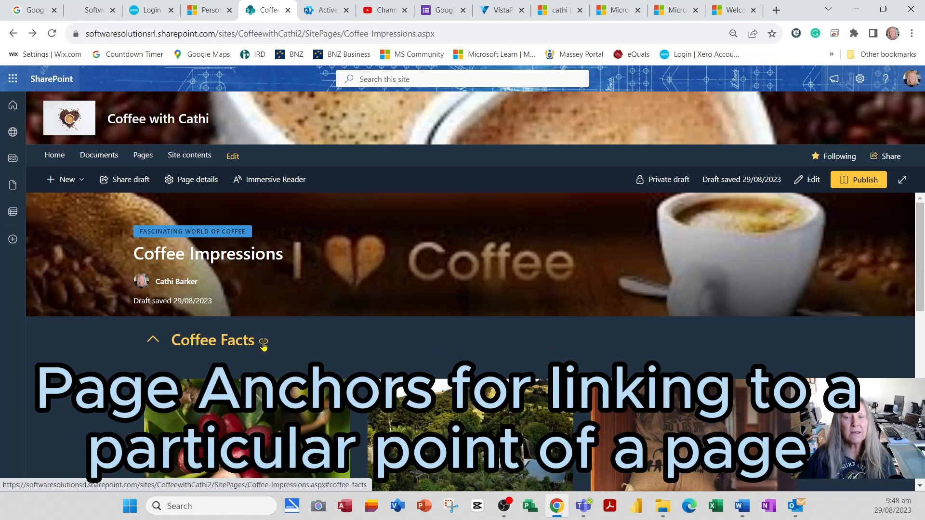
click(263, 342)
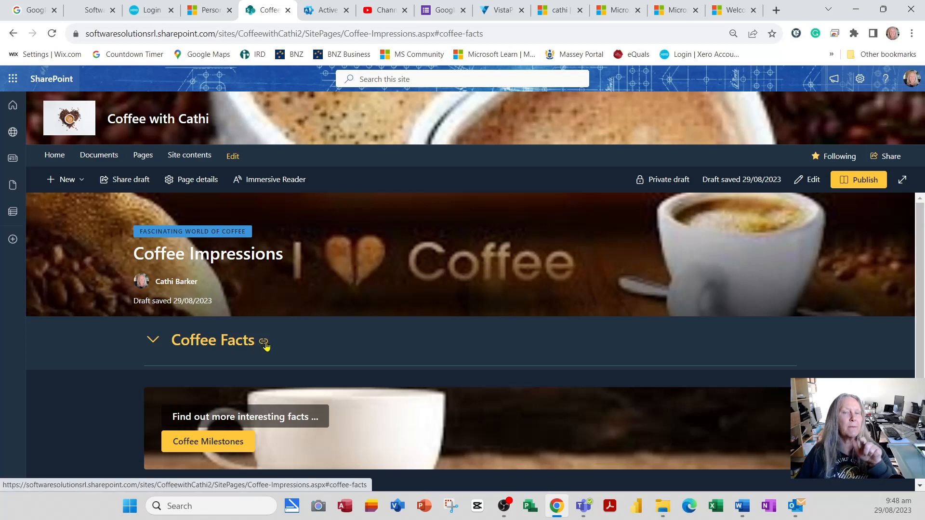
click(264, 343)
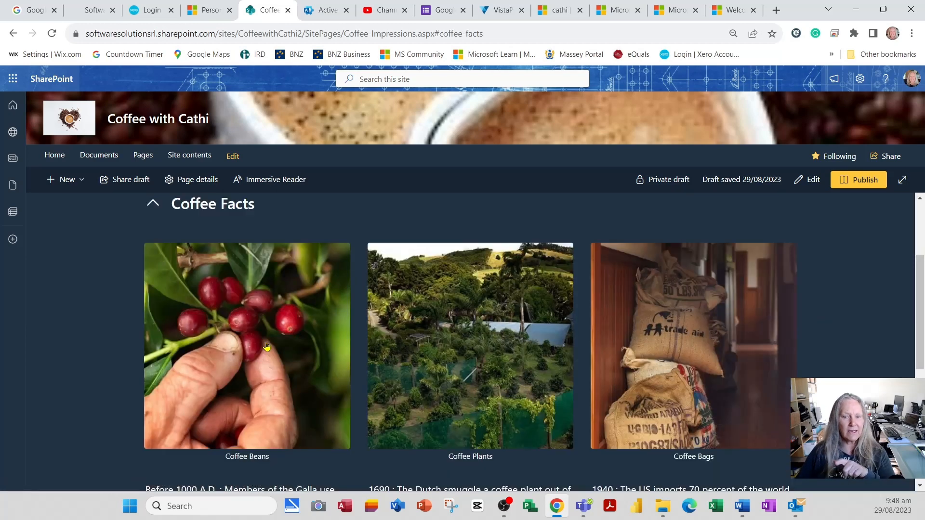
scroll(325, 356, up, 3)
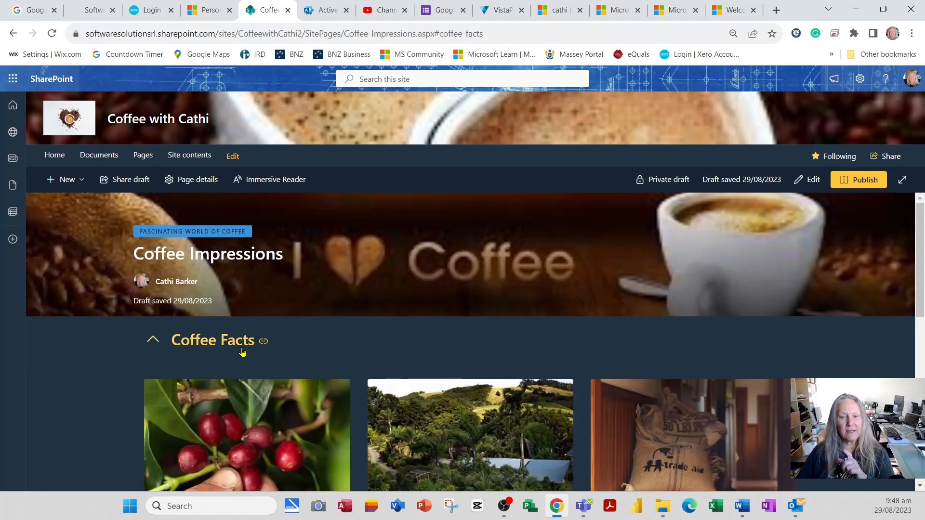